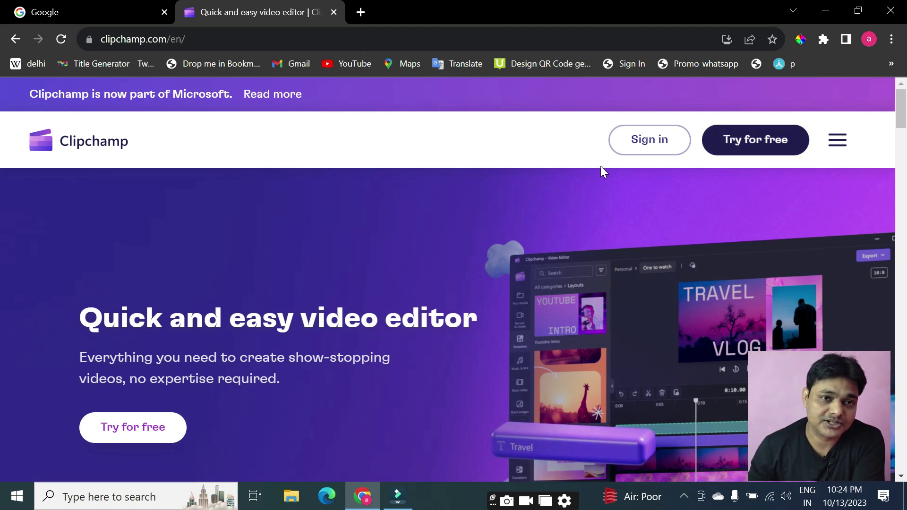
Step: Sign in to Clipchamp and start a new video from scratch
left_click(651, 142)
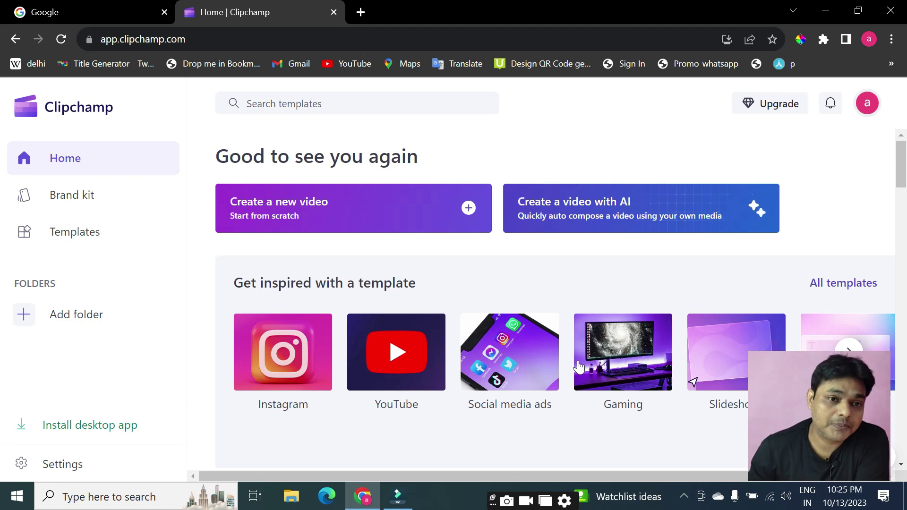
scroll(321, 404, "down", 5)
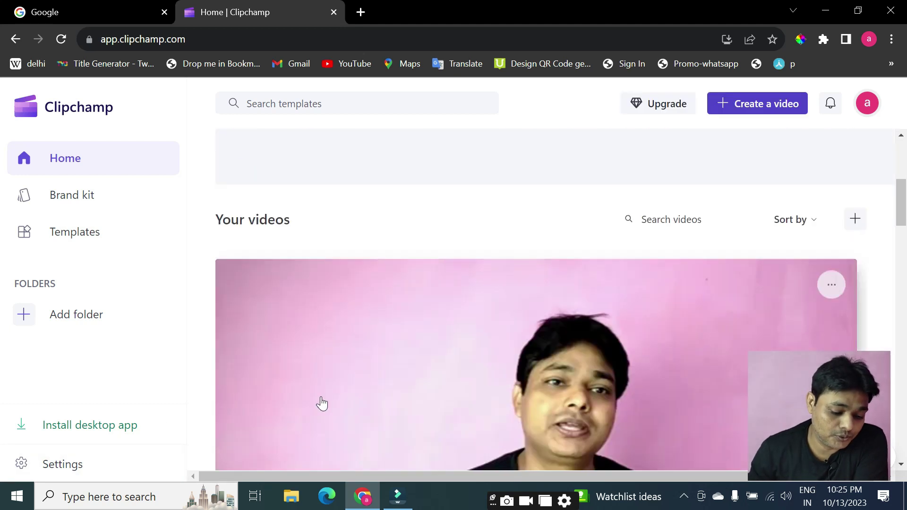
scroll(322, 404, "down", 3)
scroll(322, 401, "down", 3)
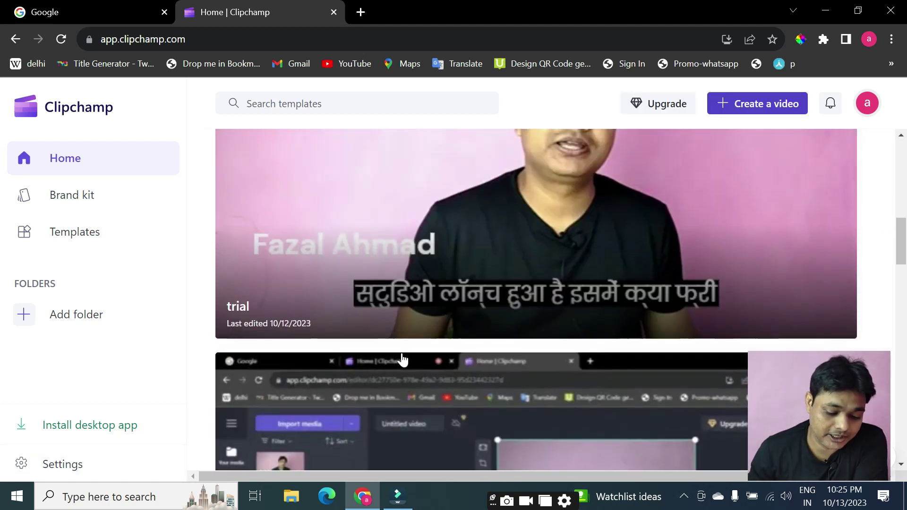
scroll(609, 345, "down", 9)
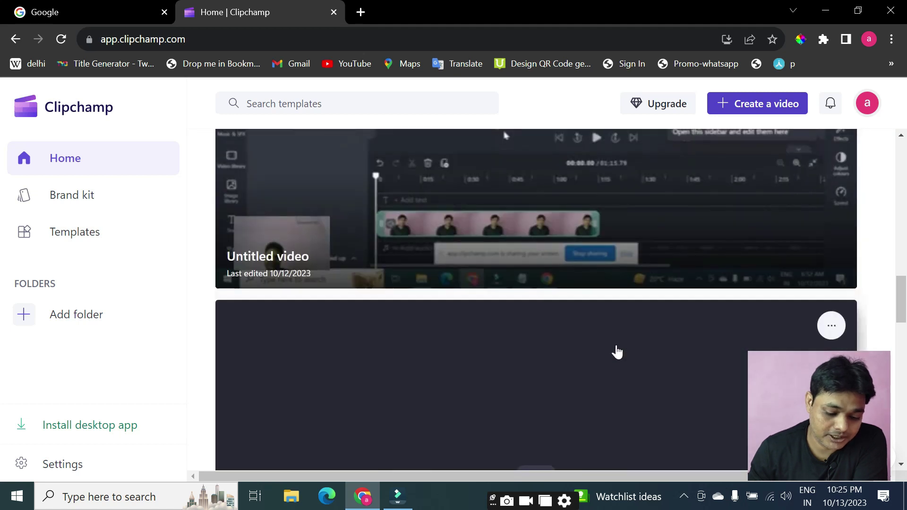
scroll(615, 353, "up", 20)
scroll(616, 352, "up", 1)
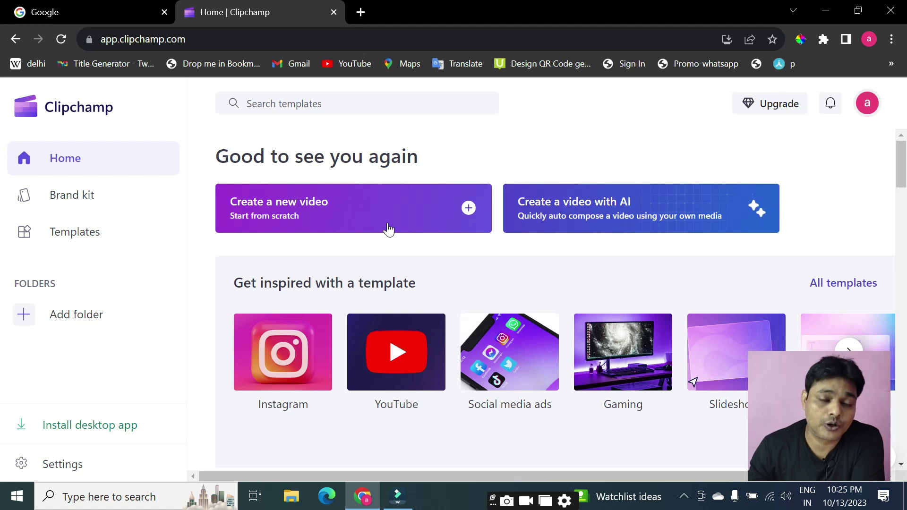
left_click(429, 220)
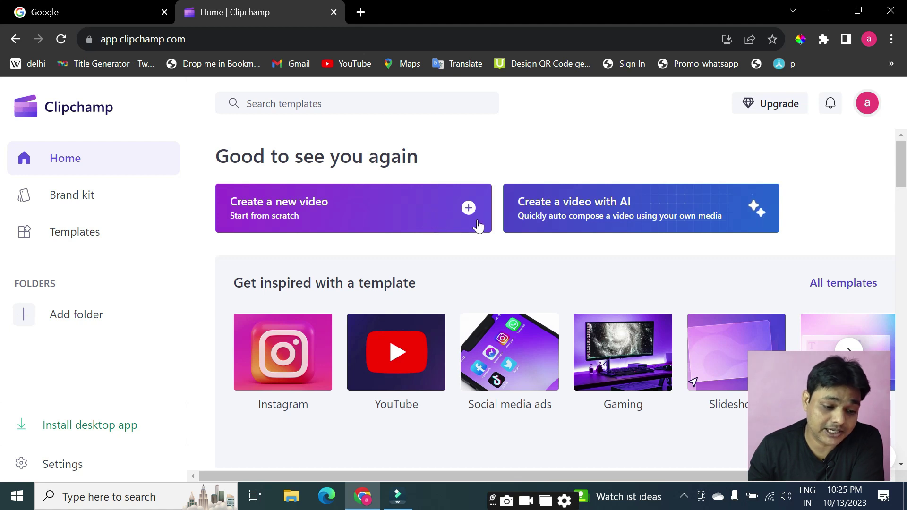
left_click(297, 208)
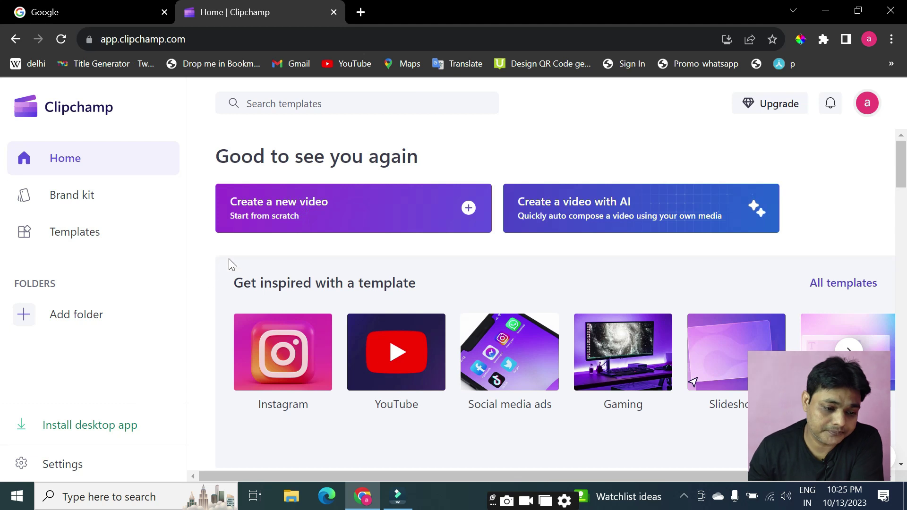
left_click(471, 212)
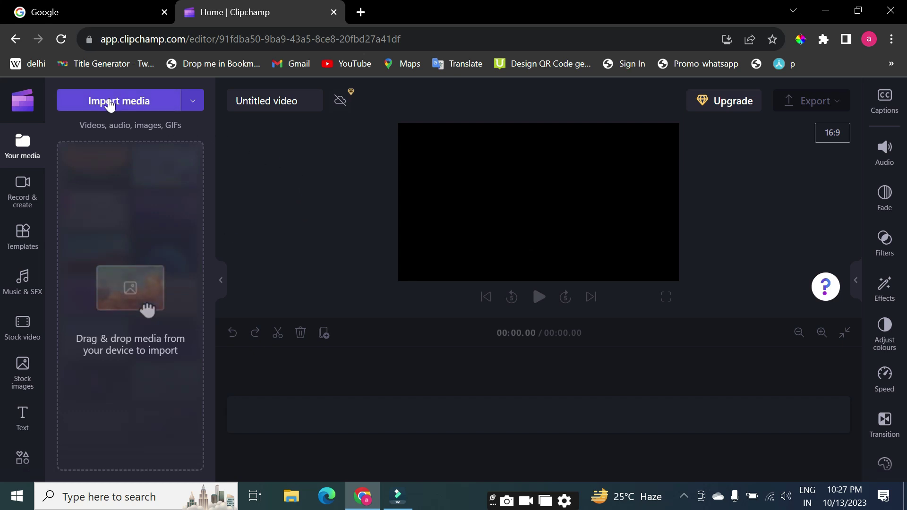
Step: Import the video file VID_20231005_065419 and place it at the start of the timeline
left_click(110, 104)
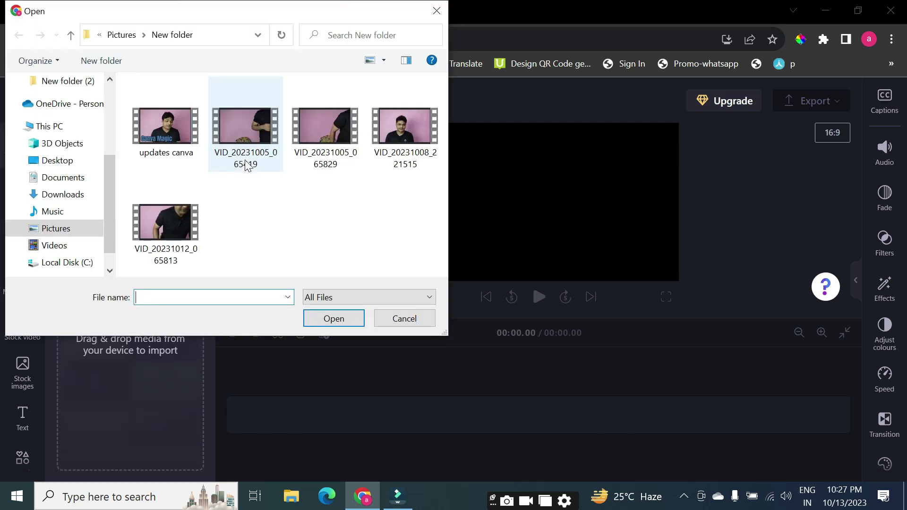
left_click(238, 125)
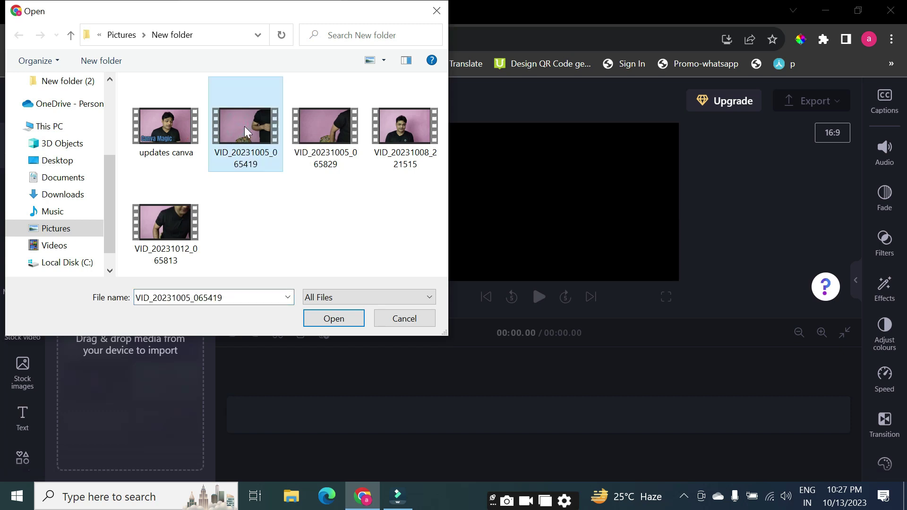
double_click(246, 131)
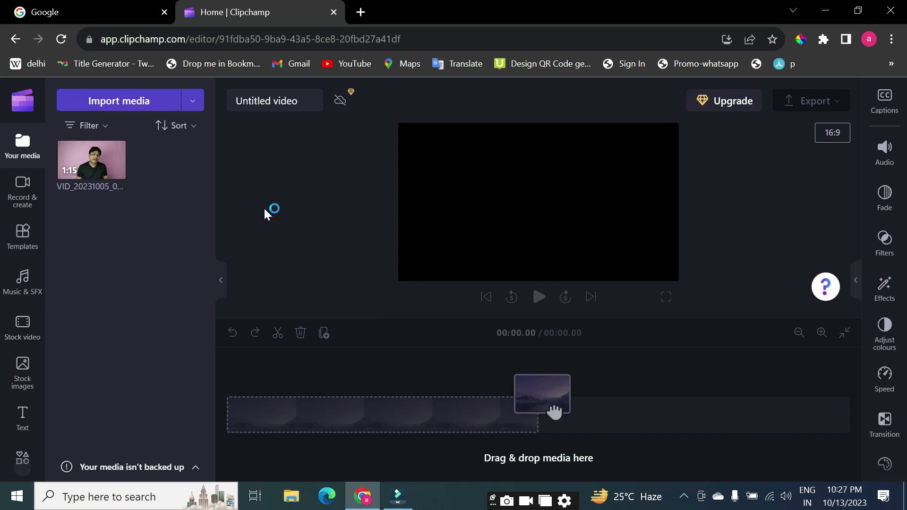
left_click_drag(64, 149, 261, 422)
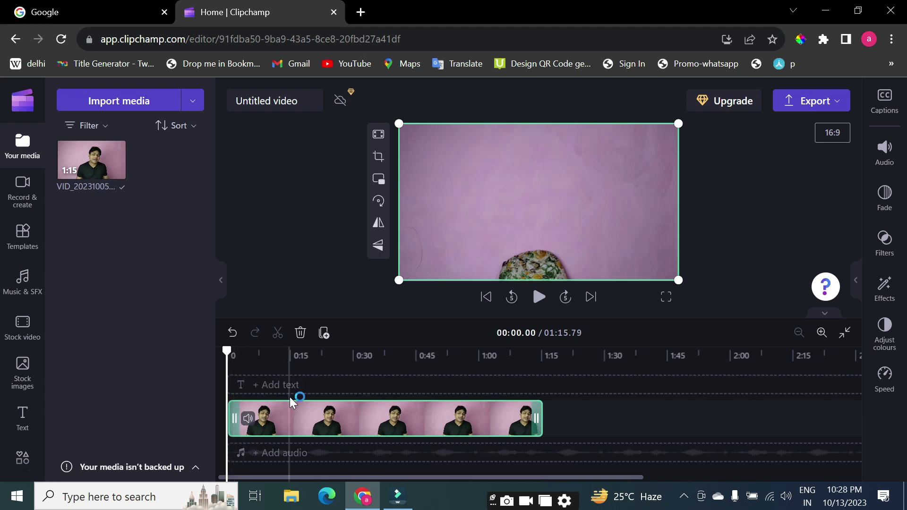
Step: Split the timeline clip at 00:19.16, where the speaker is already talking
key("space")
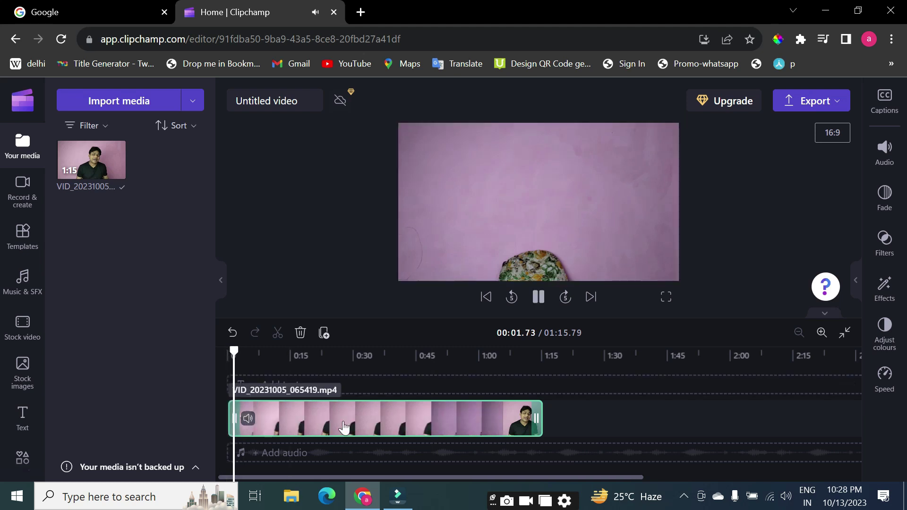
key("space")
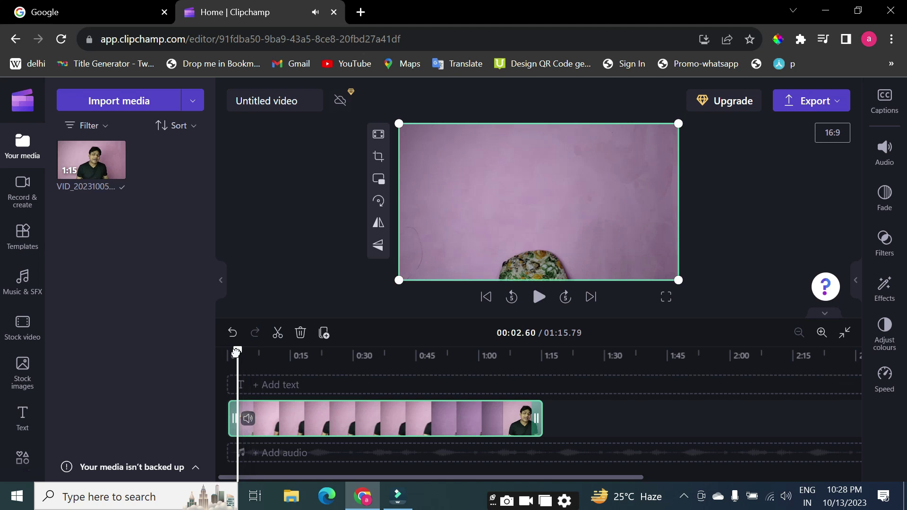
left_click_drag(237, 351, 307, 376)
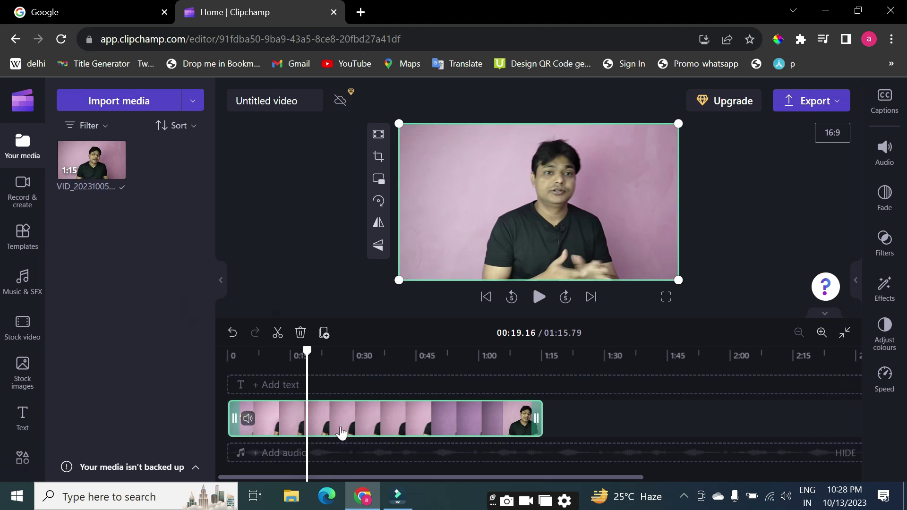
left_click(279, 334)
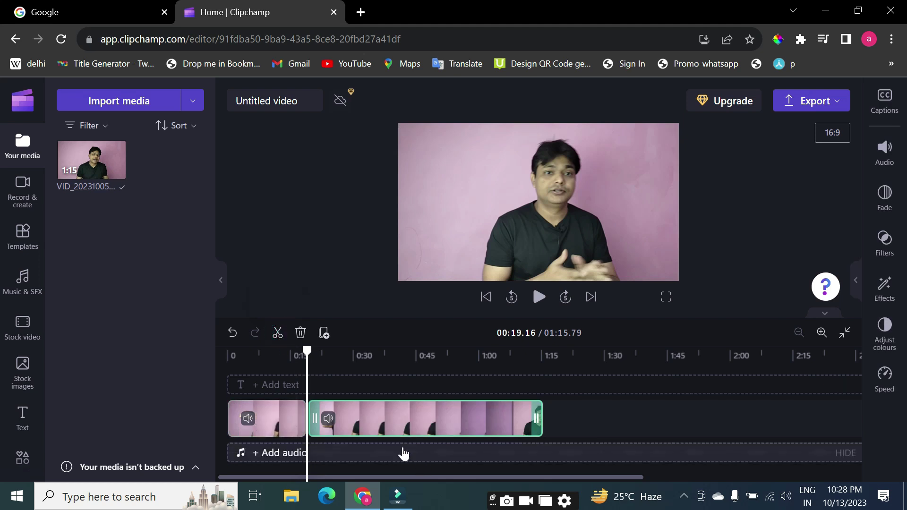
Step: Split the second part of the clip at 00:50.13
left_click(420, 371)
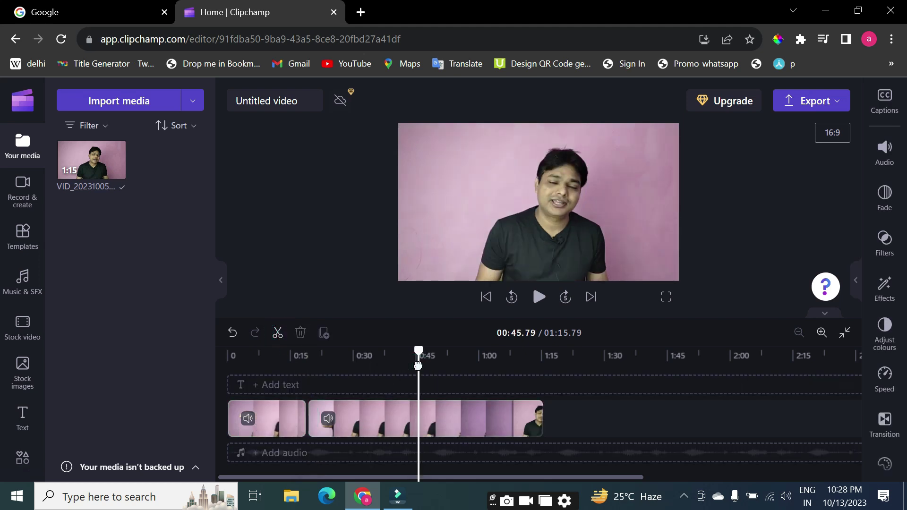
key("space")
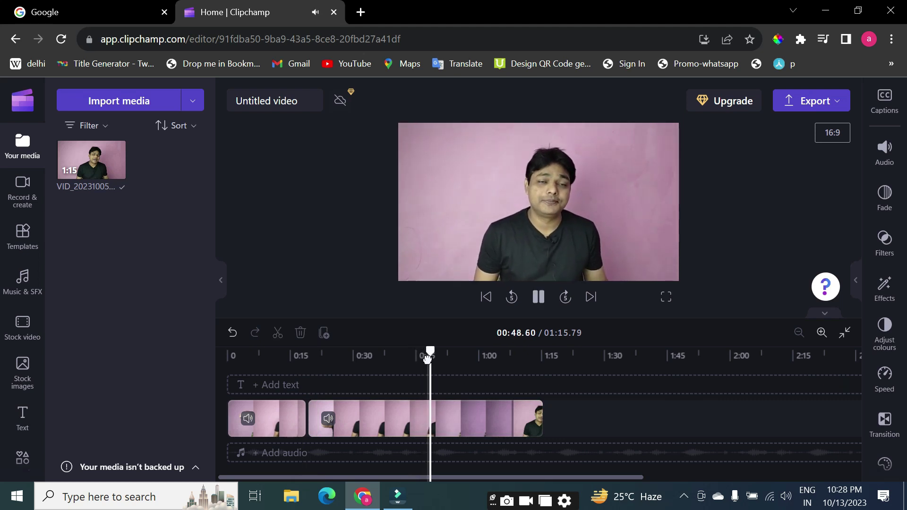
left_click(467, 421)
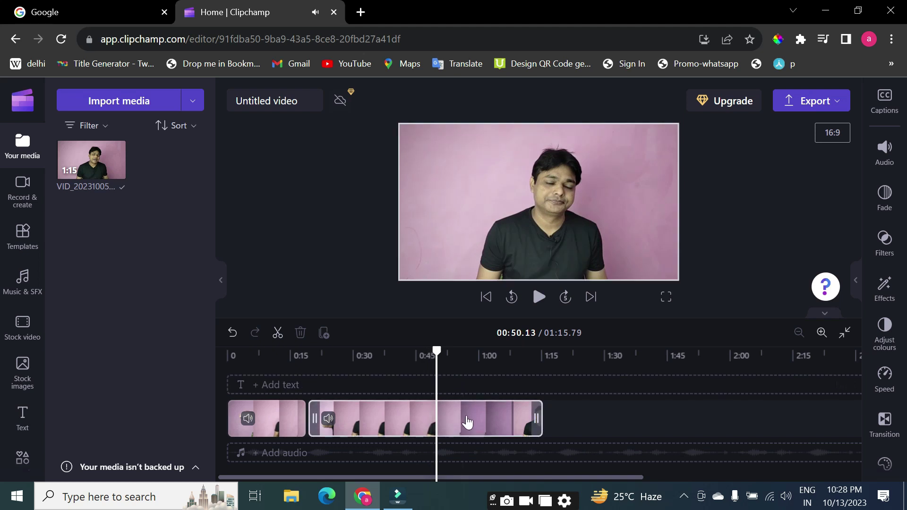
right_click(466, 421)
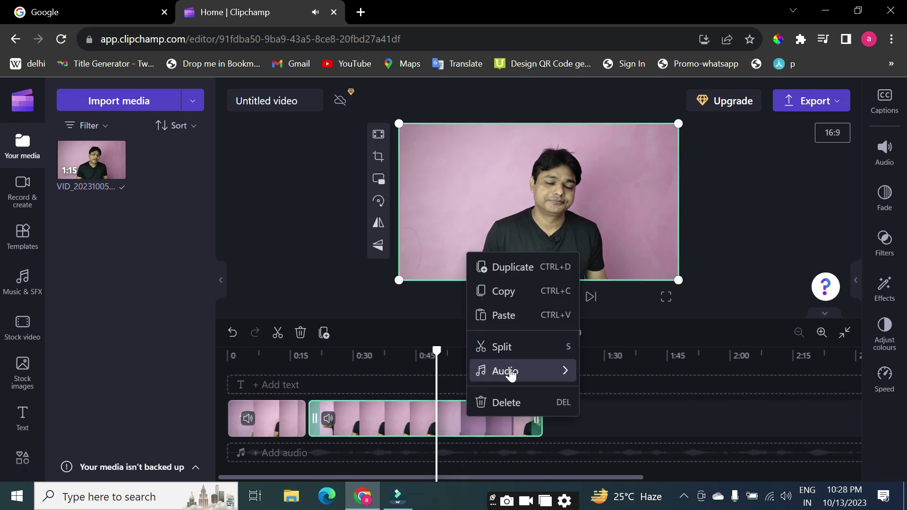
left_click(503, 347)
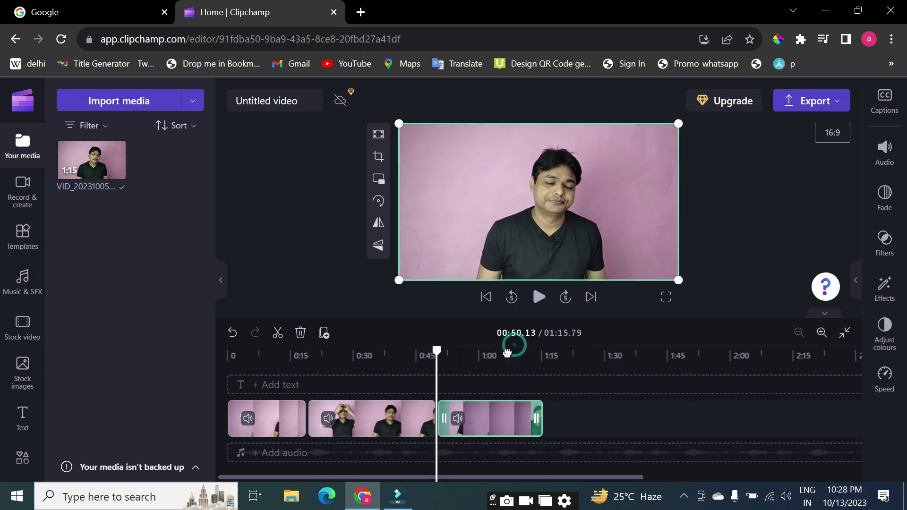
Step: Delete the last and first segments and move the remaining middle segment to the start of the timeline
key("Delete")
left_click(276, 416)
key("Delete")
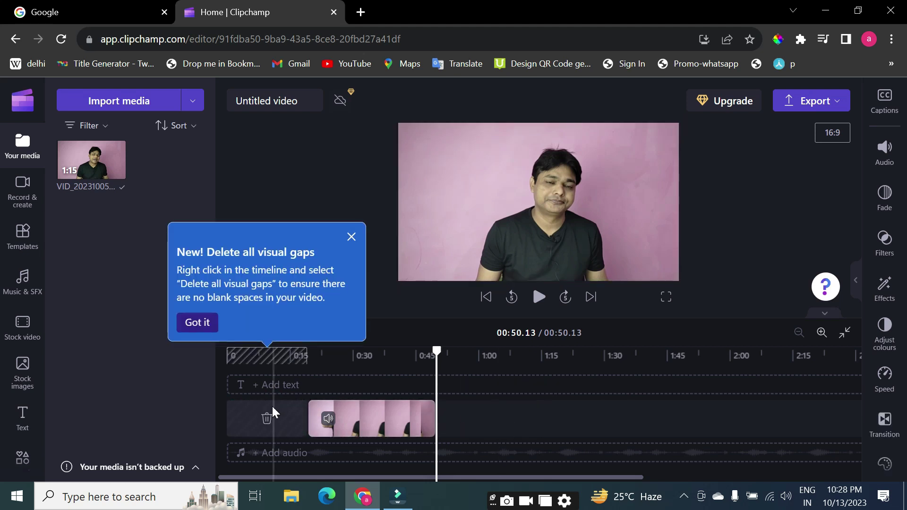
left_click_drag(397, 420, 308, 413)
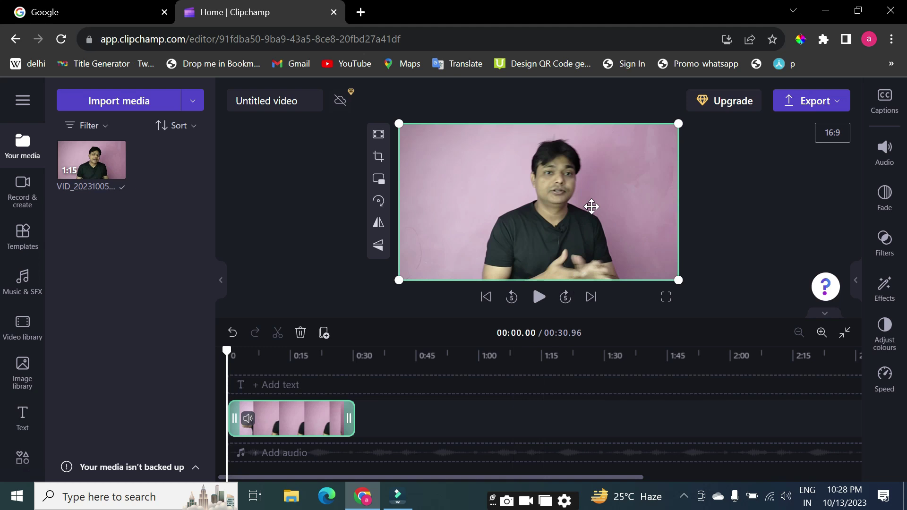
Step: Browse the text styles and add the Typewriter title above the clip at 00:07.55
left_click(259, 385)
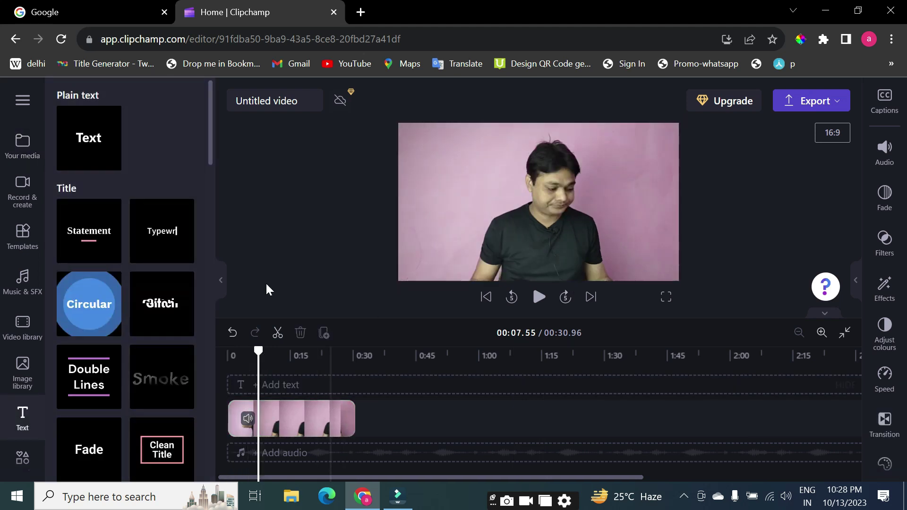
mouse_move(91, 233)
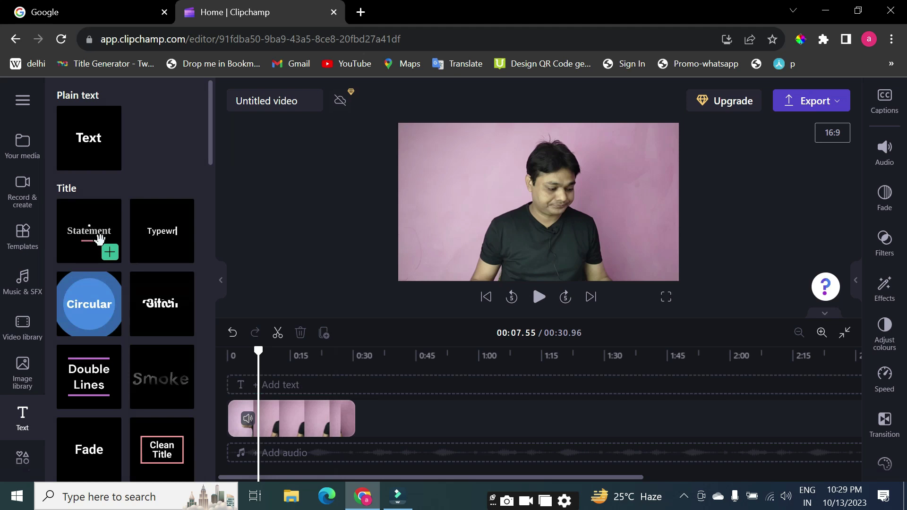
mouse_move(116, 338)
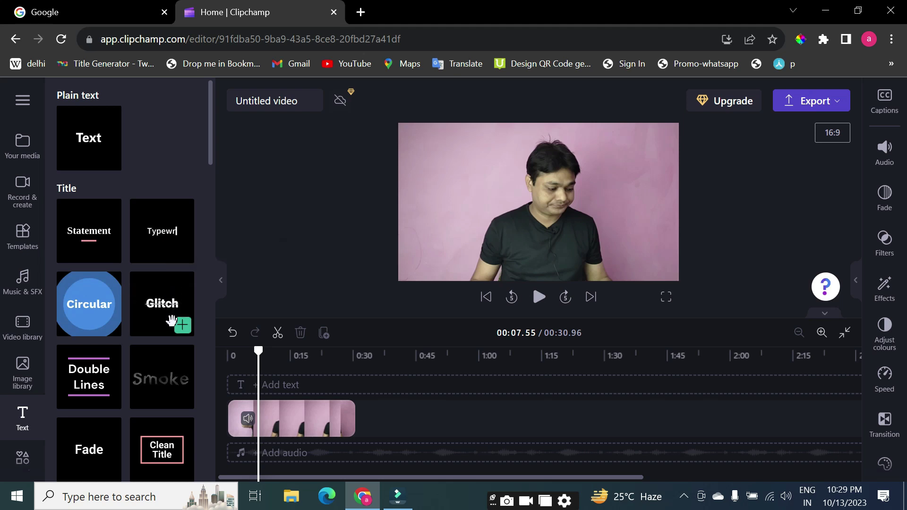
scroll(84, 273, "down", 5)
scroll(67, 239, "up", 2)
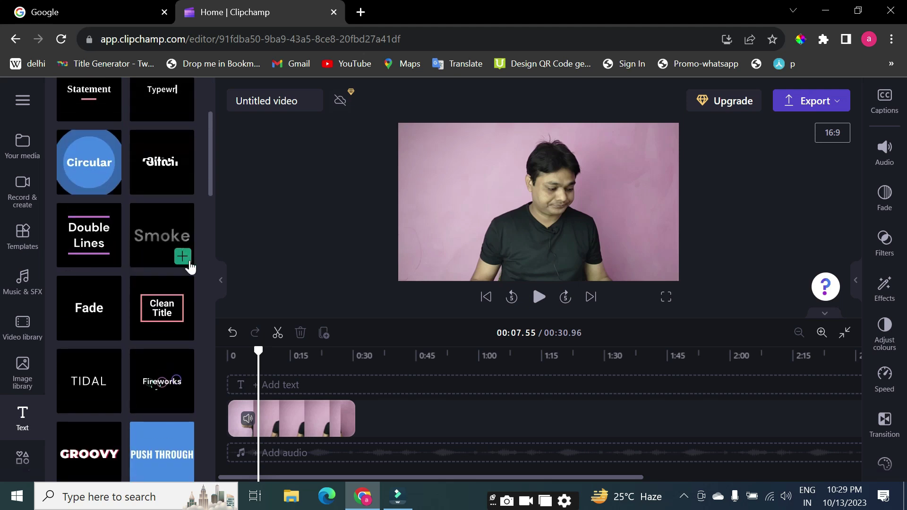
scroll(172, 218, "up", 3)
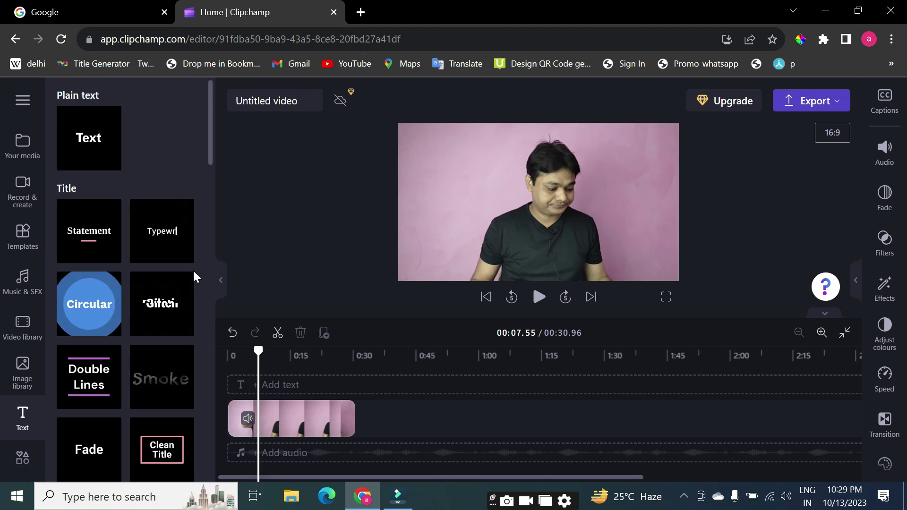
left_click(183, 252)
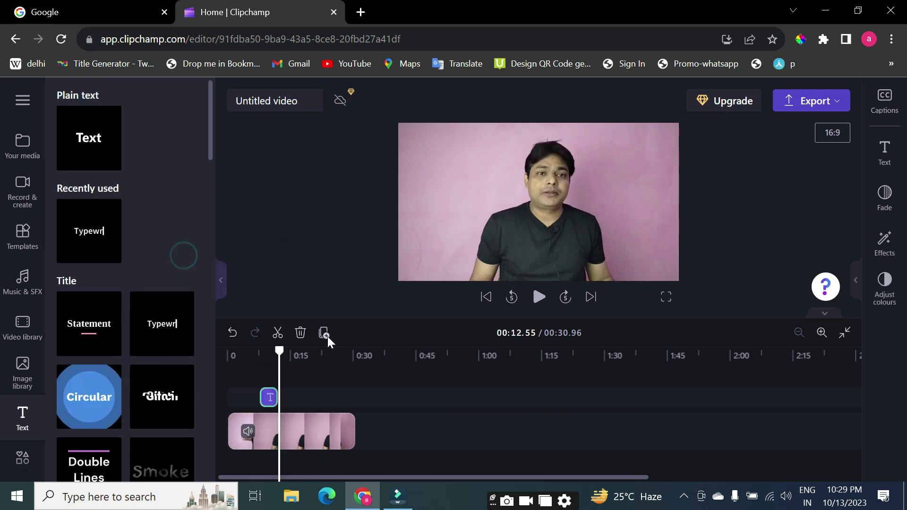
Step: Shift the Typewriter title closer to the start of the clip and place it in the lower-left corner of the video frame
left_click_drag(268, 399, 242, 397)
left_click(246, 397)
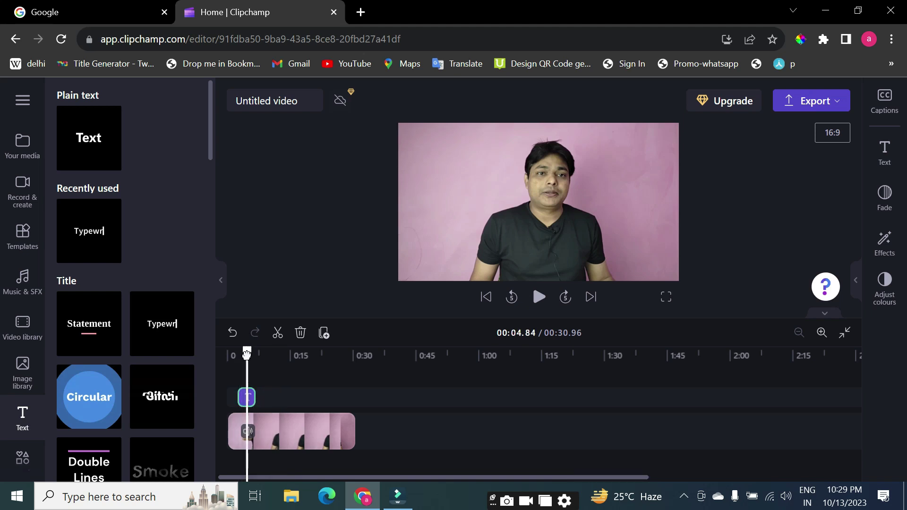
left_click_drag(539, 210, 478, 259)
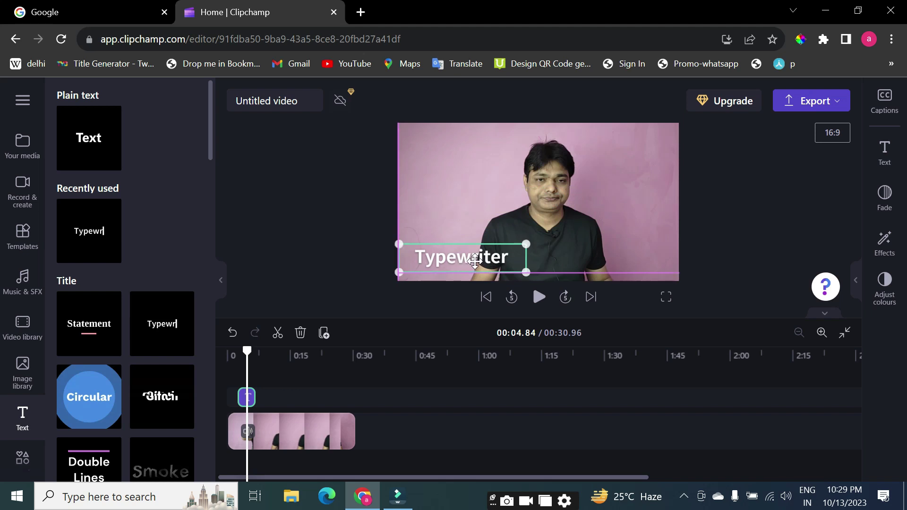
left_click(476, 261)
left_click(475, 262)
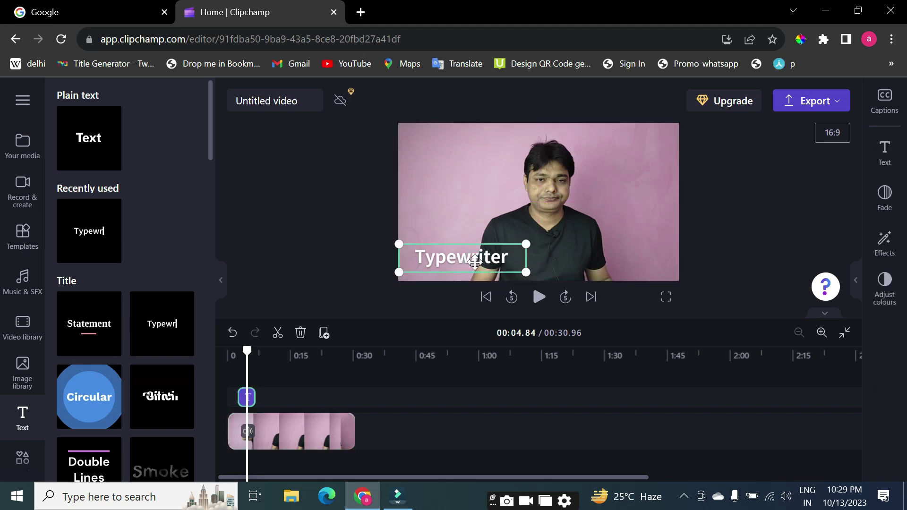
Step: Replace the Typewriter title's text with the presenter's full name and scale the title down in the lower-left corner of the frame
left_click(886, 156)
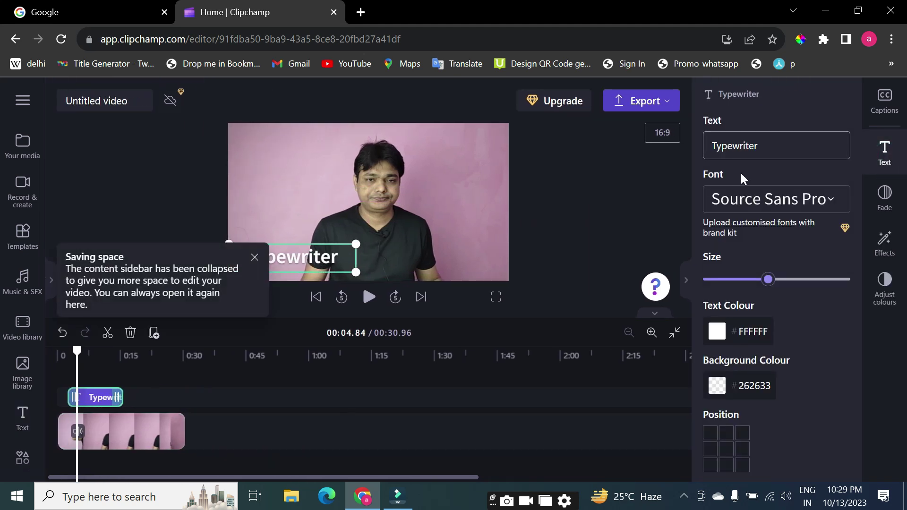
left_click(784, 147)
double_click(784, 148)
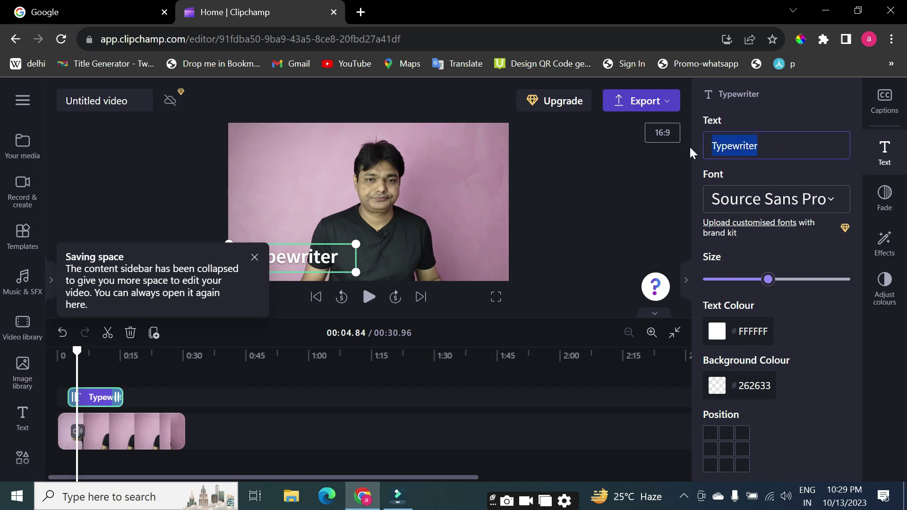
type("Faza")
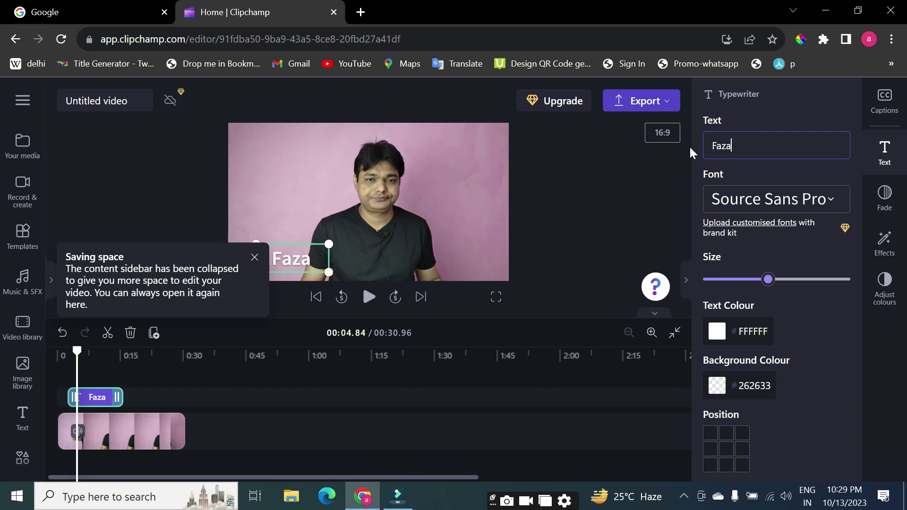
type("l A")
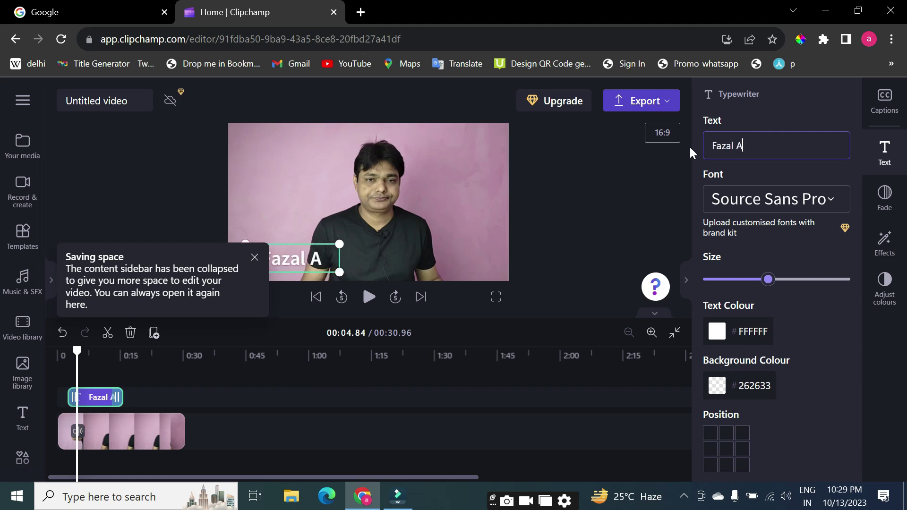
type("hmad")
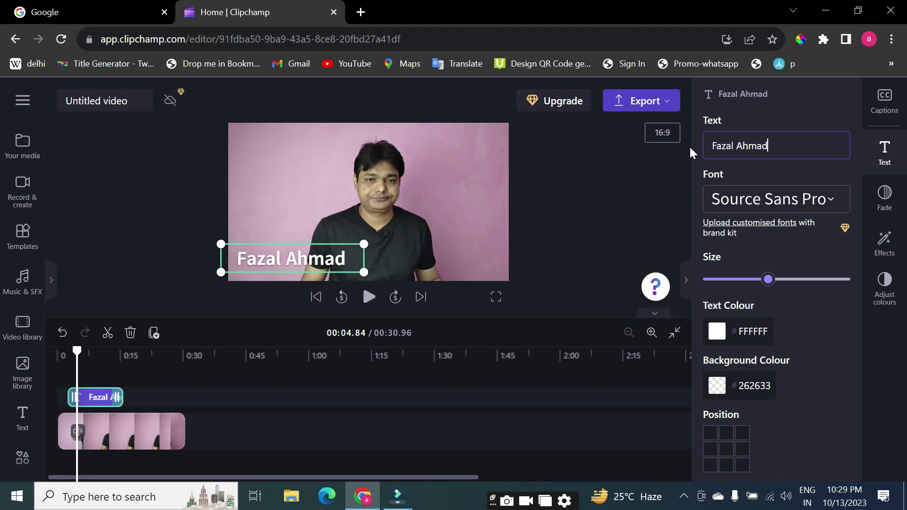
left_click_drag(364, 244, 291, 264)
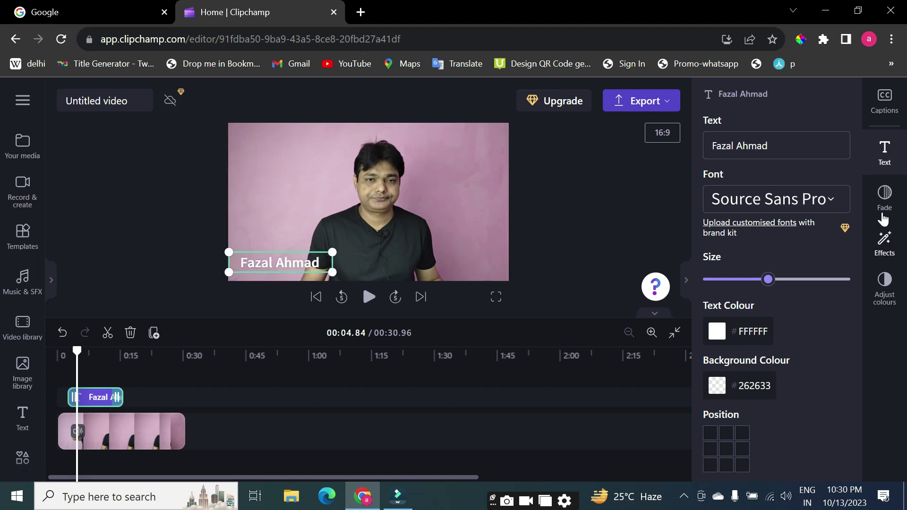
Step: Set the name title's font to Anton and its text colour to yellow FBE555
left_click(830, 206)
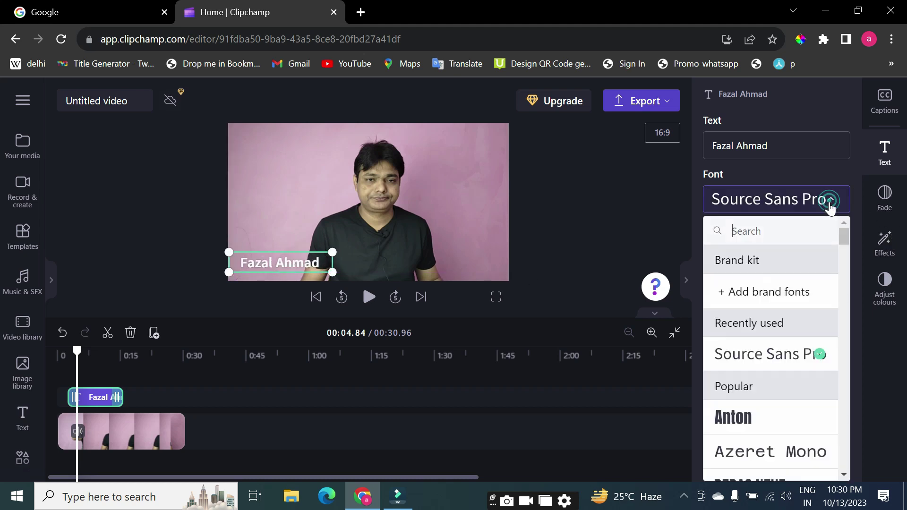
left_click(764, 420)
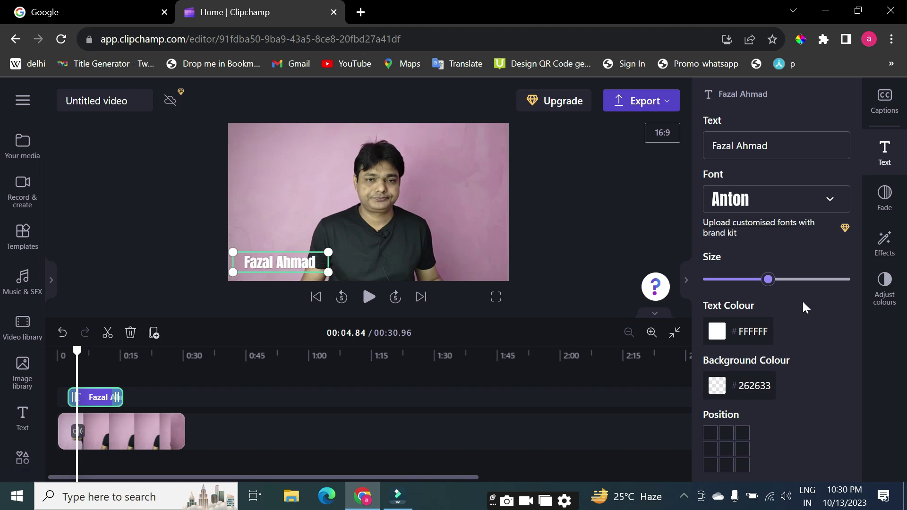
left_click(723, 333)
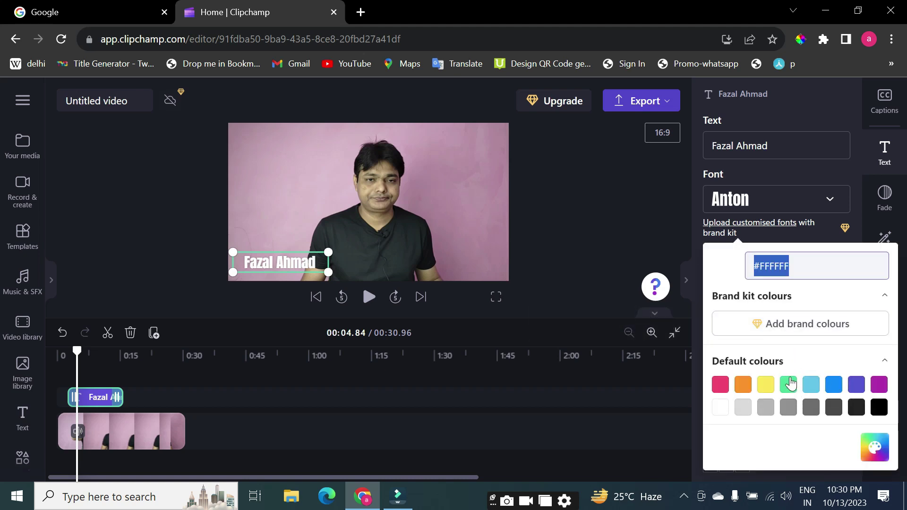
left_click(767, 385)
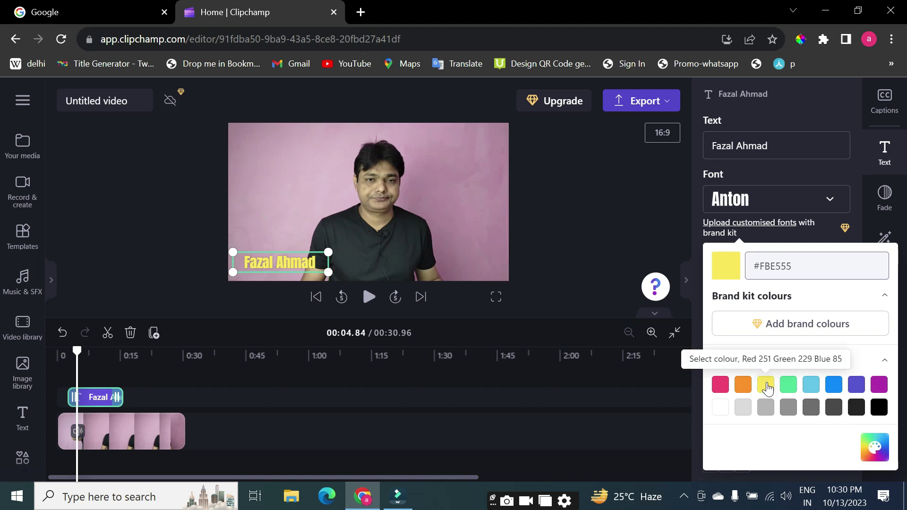
left_click(642, 231)
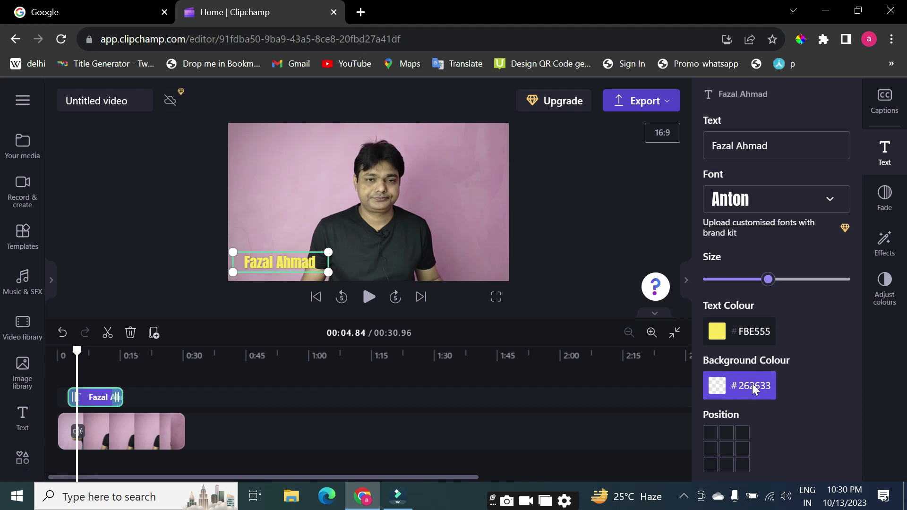
Step: Try a white background colour on the name title, then set it to black 000000
left_click(754, 390)
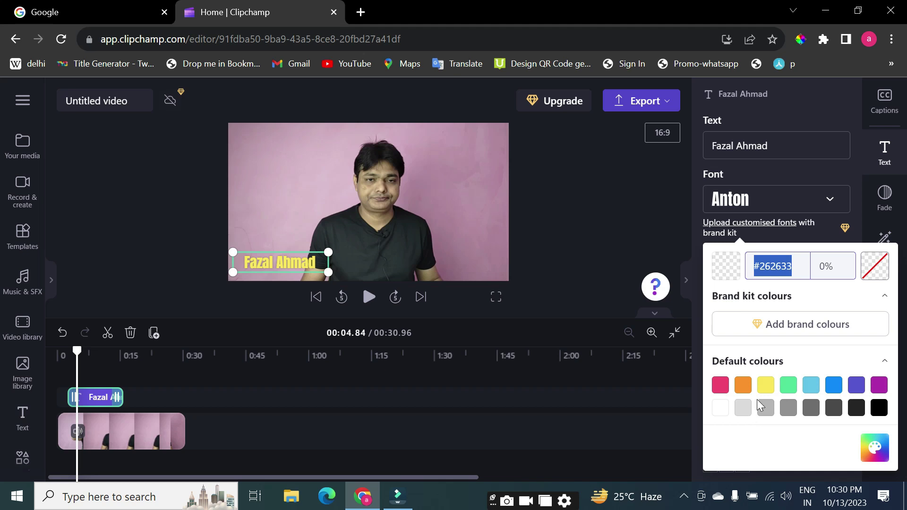
left_click(721, 409)
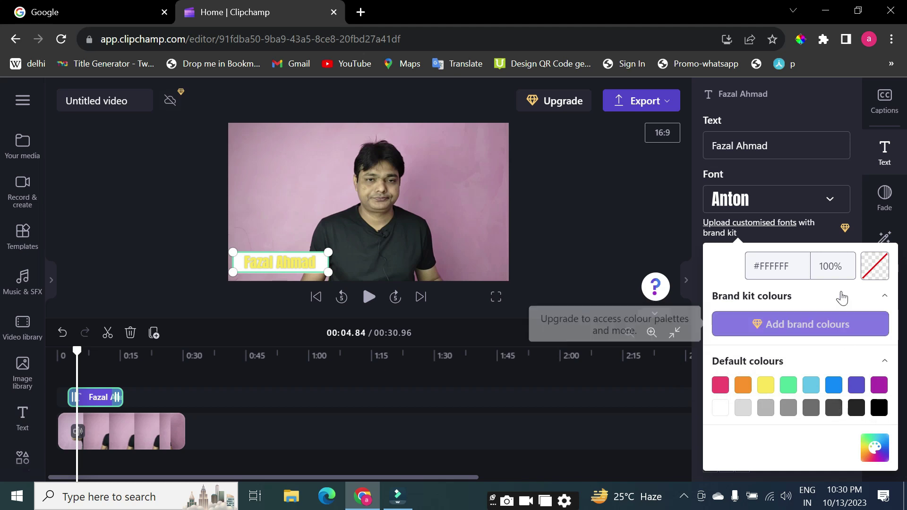
left_click(880, 407)
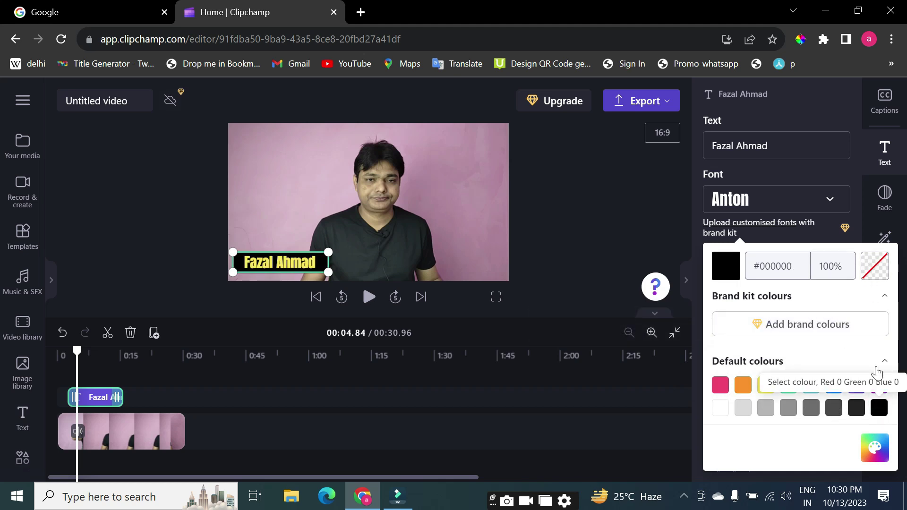
left_click(670, 435)
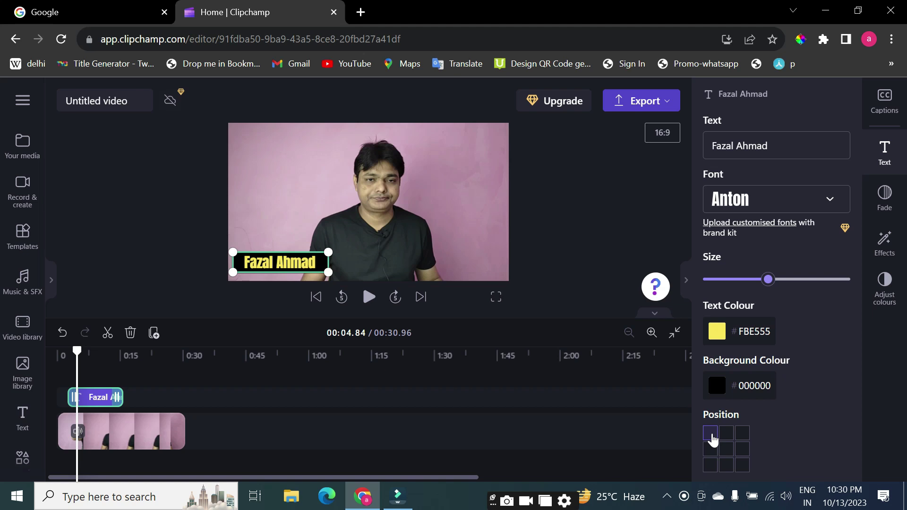
Step: Try the upper position presets for the name title and settle on the lower-left preset, keeping the title selected
left_click(713, 439)
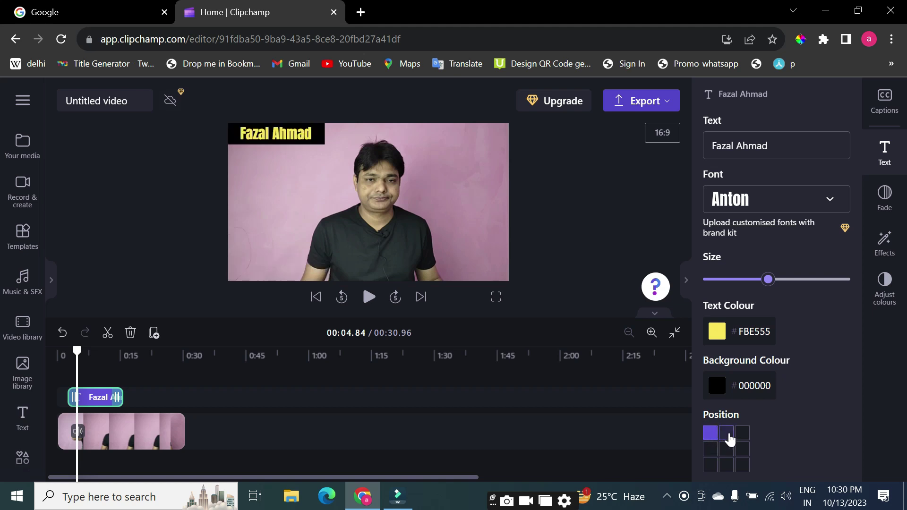
left_click(729, 437)
left_click(742, 433)
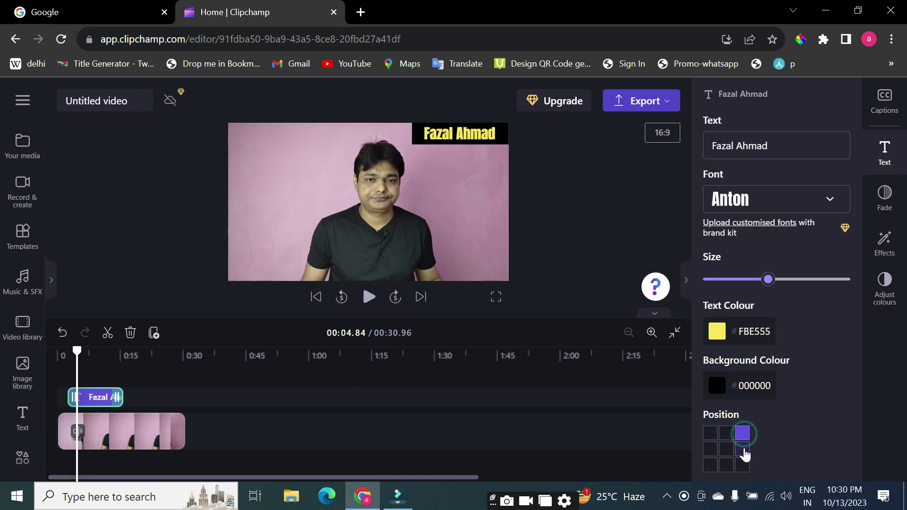
left_click(710, 466)
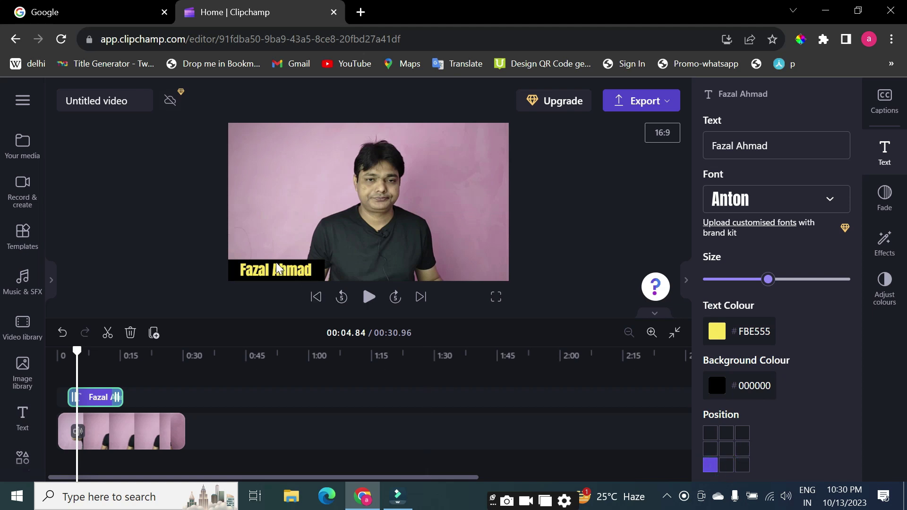
left_click(282, 248)
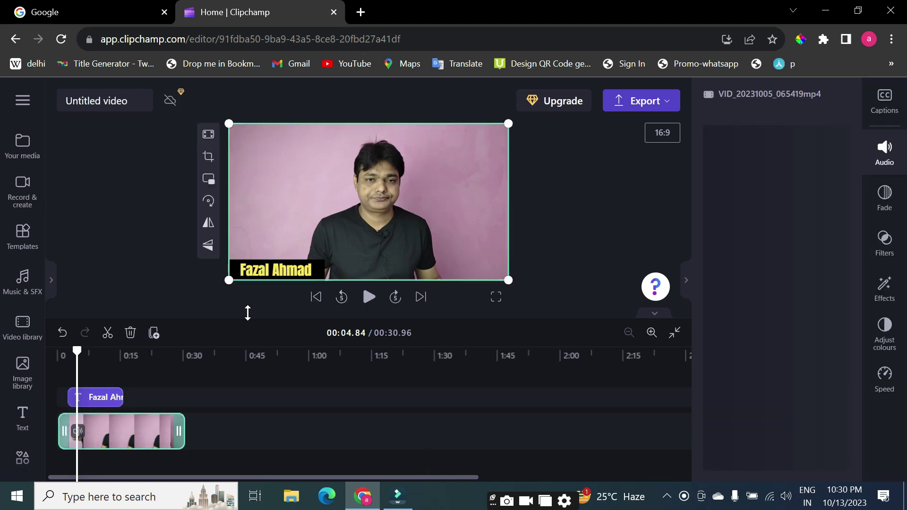
left_click(157, 395)
left_click(99, 397)
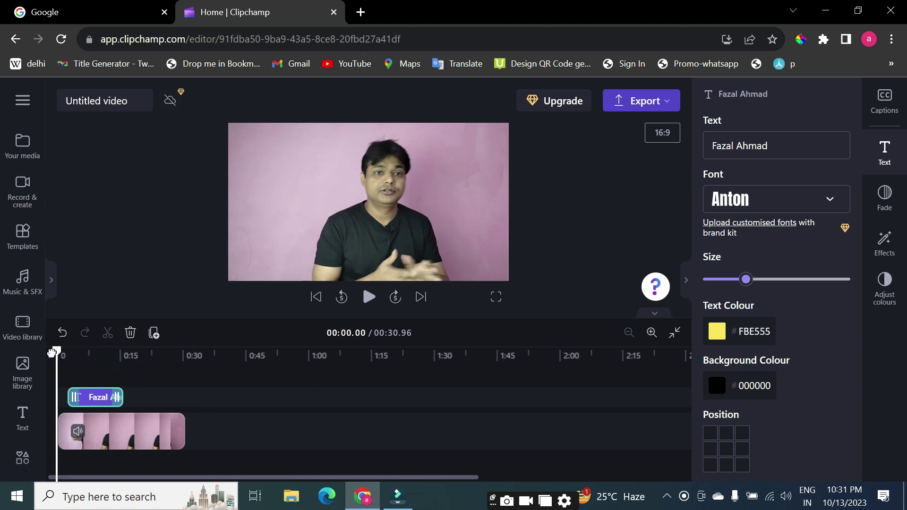
Step: Play the opening of the video from the start to check how the name title appears
key("space")
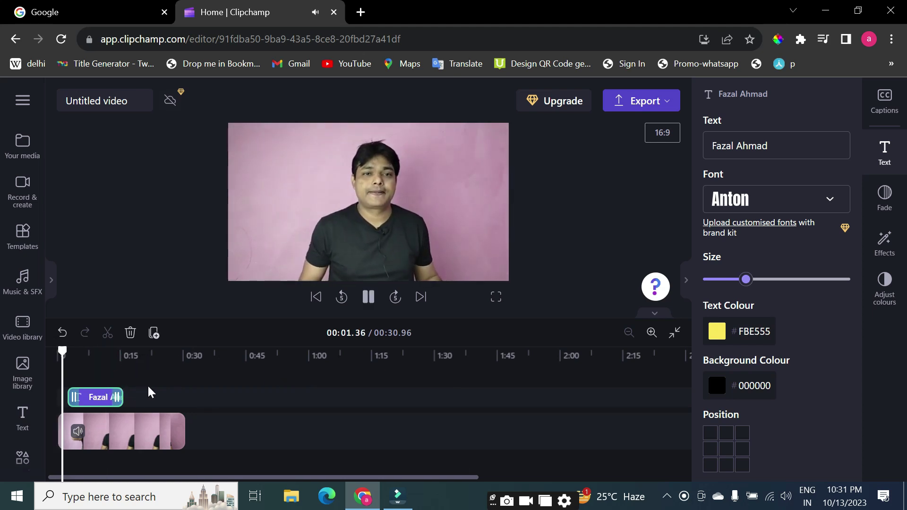
key("space")
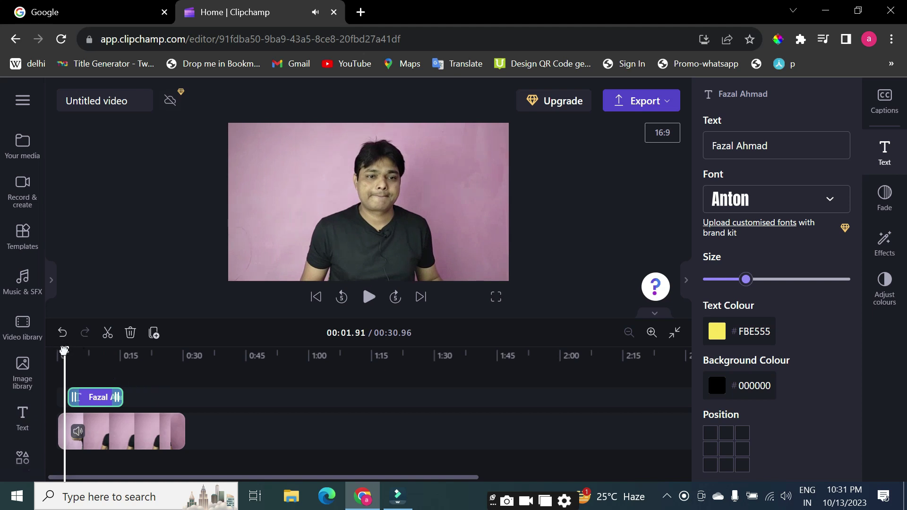
left_click_drag(65, 351, 56, 350)
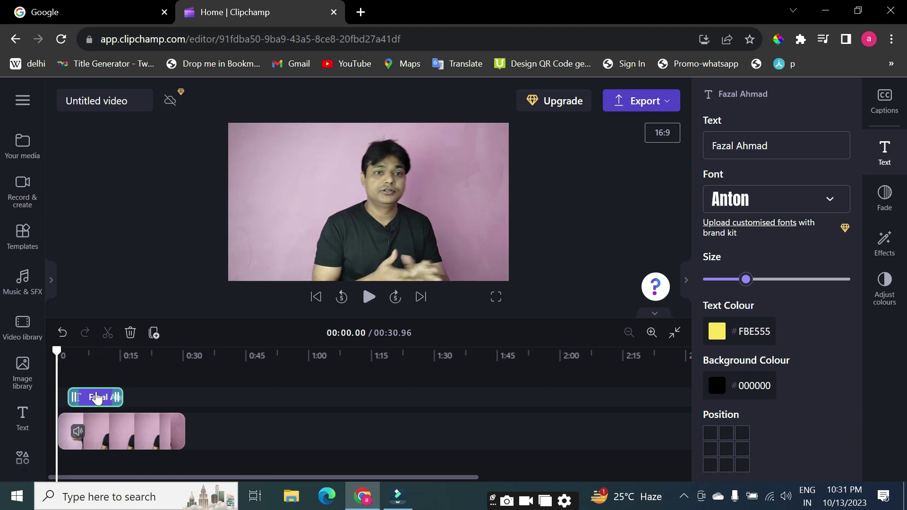
left_click(102, 371)
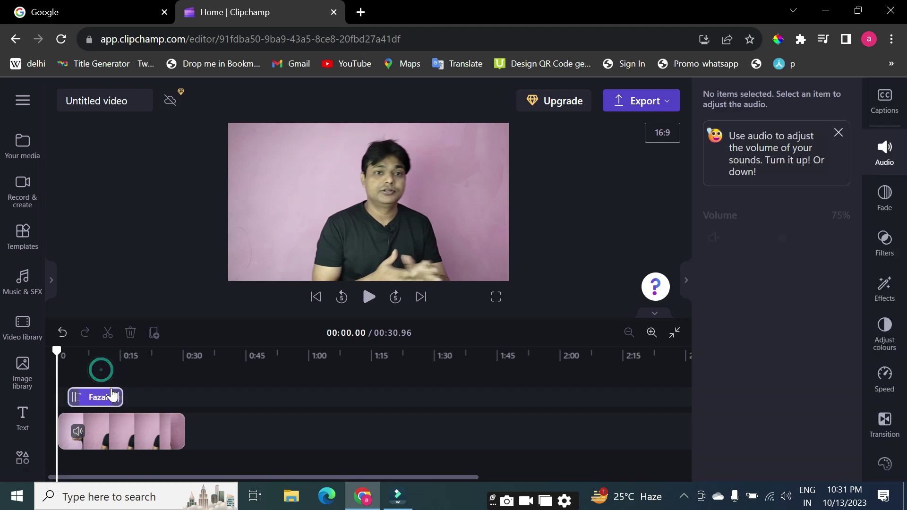
key("space")
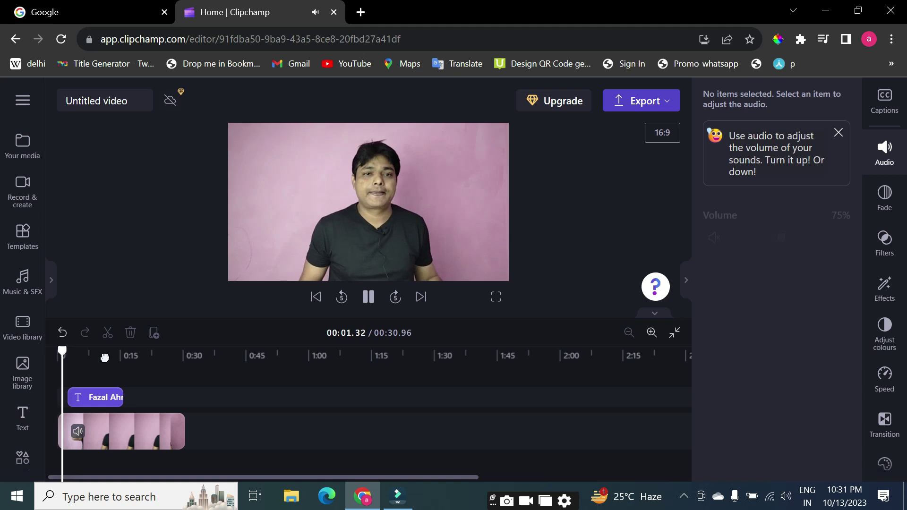
key("space")
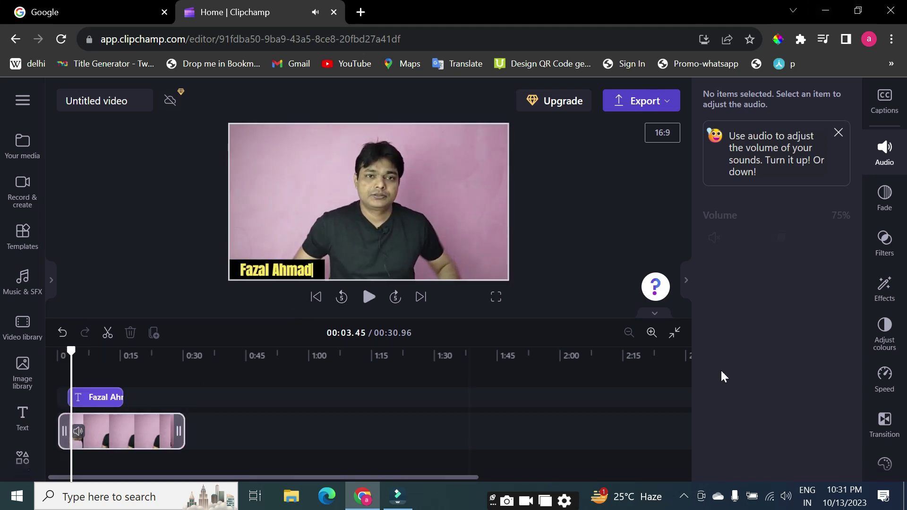
Step: Give the name title a fade in of 0.6 s and a fade out of 0.3 s
left_click(100, 398)
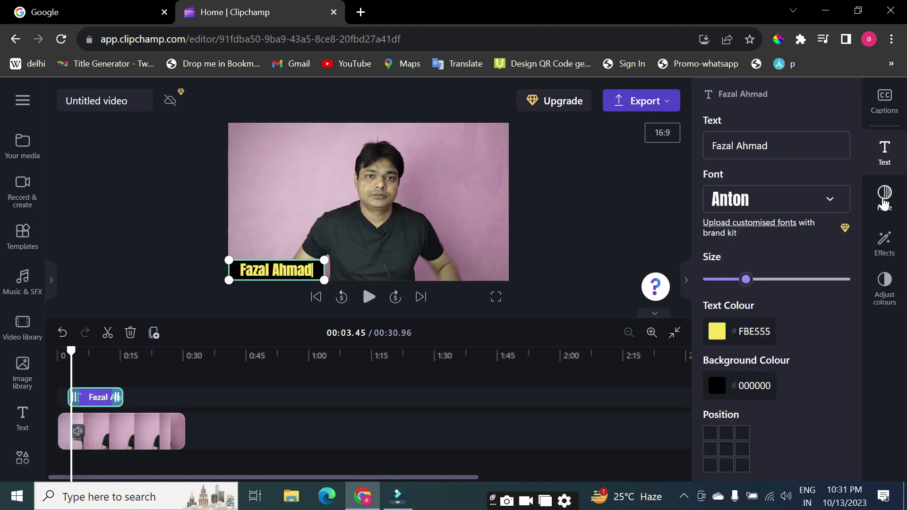
left_click(885, 203)
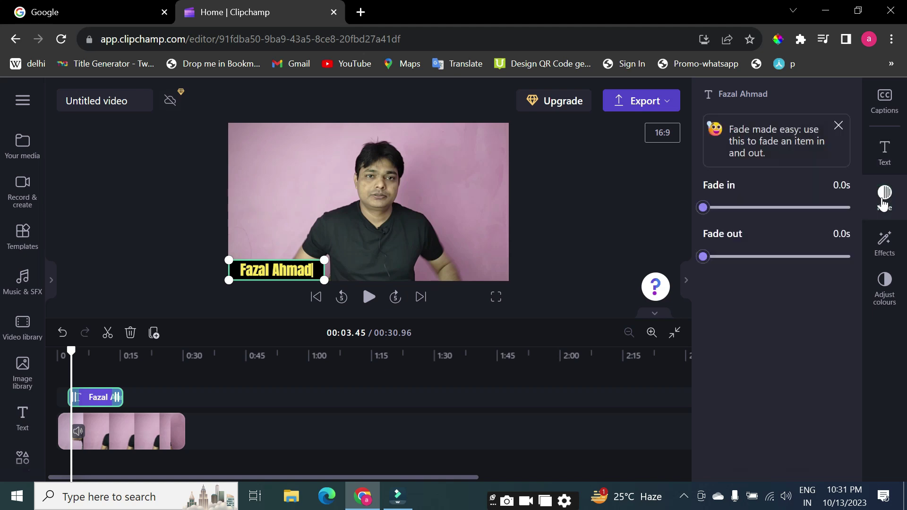
left_click_drag(707, 211, 748, 211)
left_click_drag(709, 262, 726, 259)
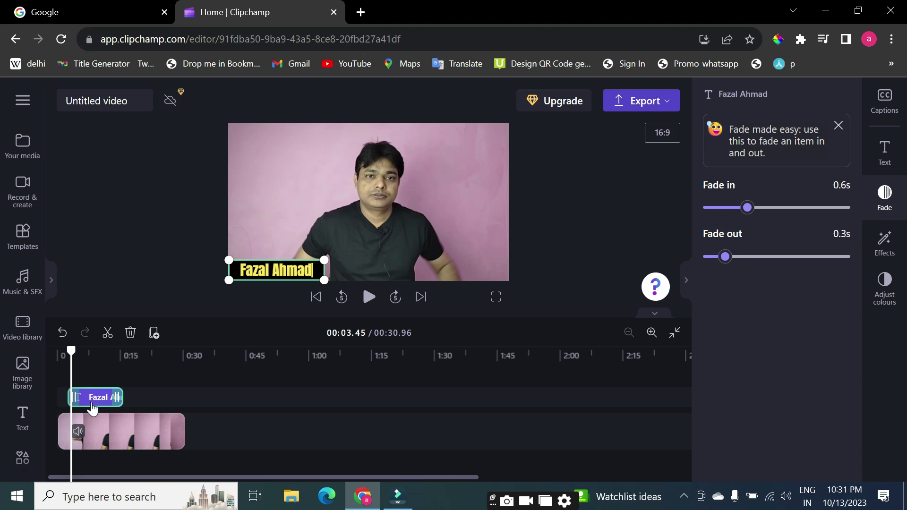
Step: Set the video clip's fade in to 0.1 s and its fade out to 0.2 s
left_click(122, 442)
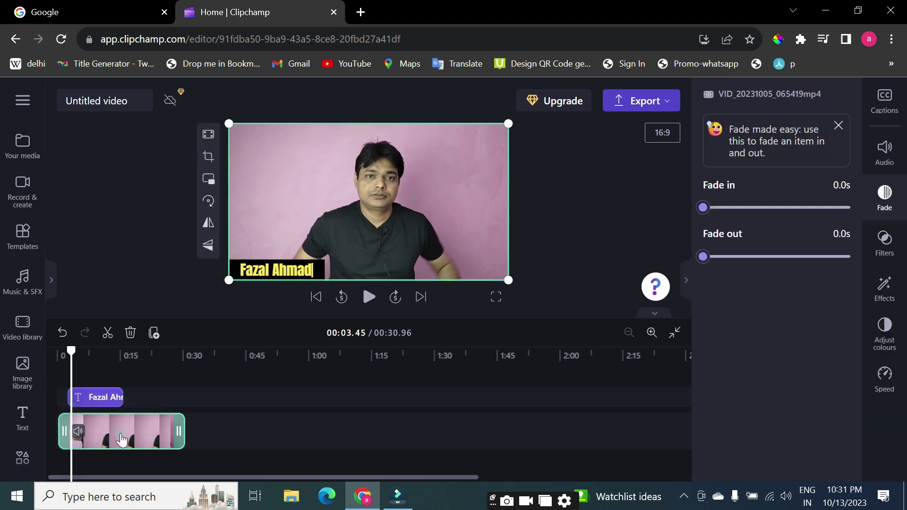
left_click_drag(704, 208, 711, 208)
left_click_drag(704, 256, 718, 258)
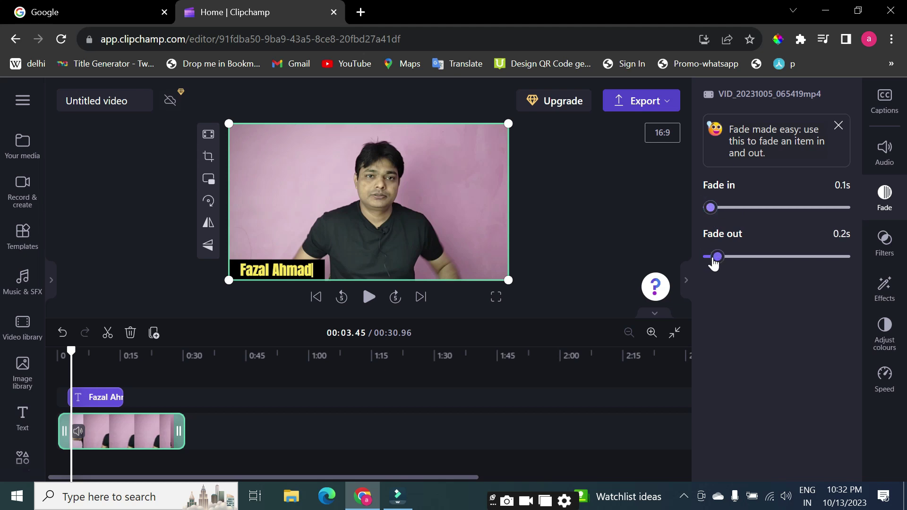
Step: Preview the opening with the fades, and set the video clip's fade in to 0.5 s and fade out to 0.6 s
left_click(61, 360)
key("space")
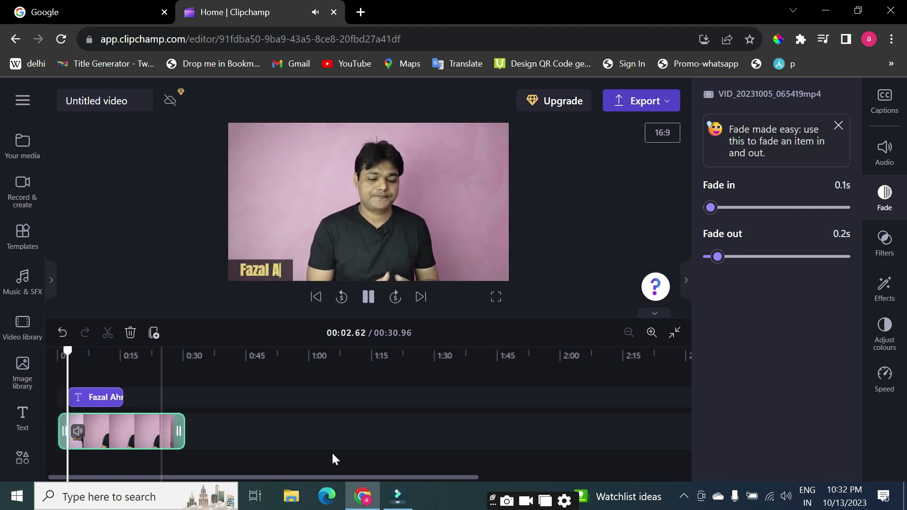
left_click(238, 267)
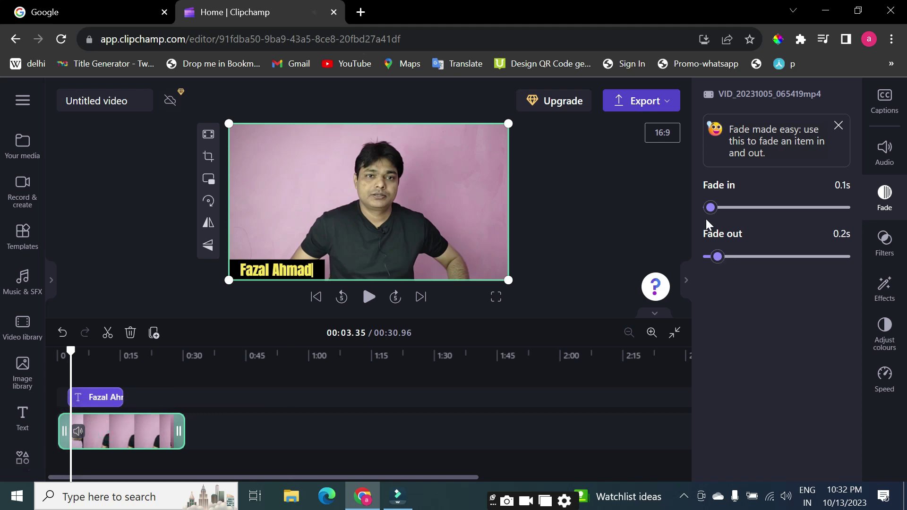
left_click_drag(711, 208, 739, 223)
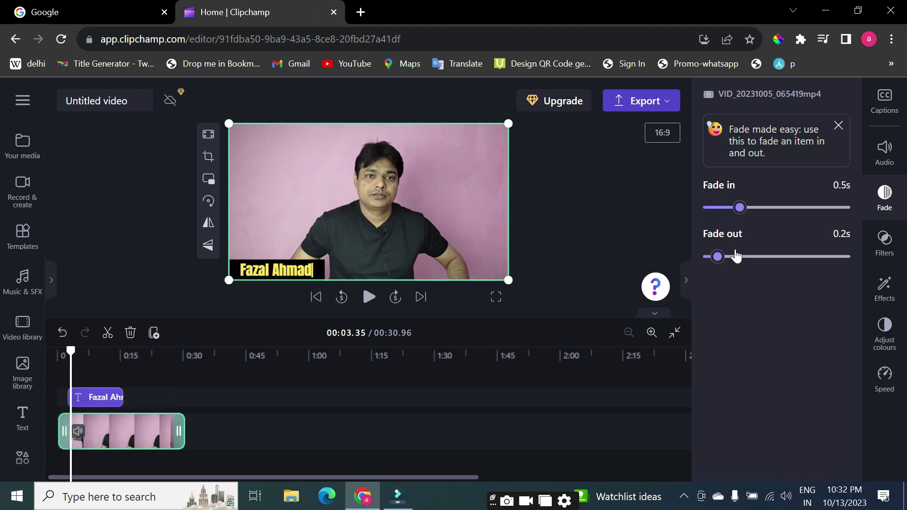
left_click_drag(719, 258, 748, 258)
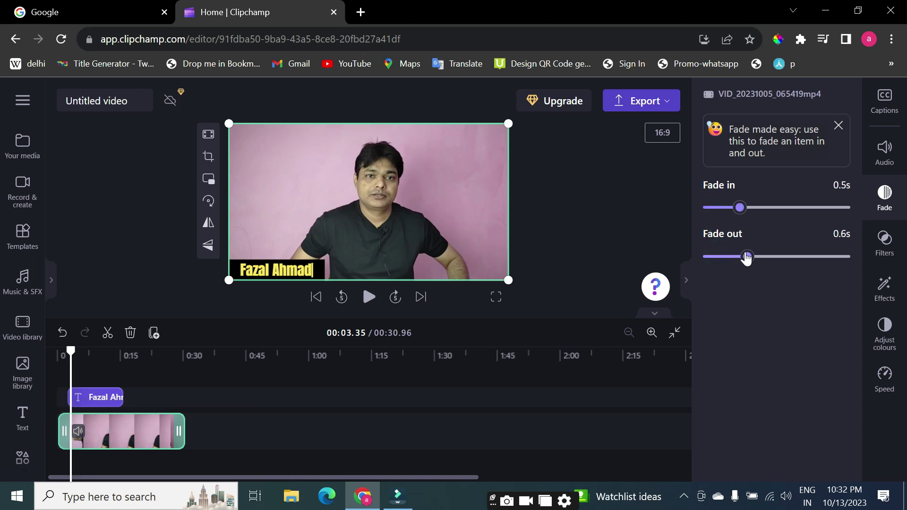
Step: Play the video from the start to check the clip's fade in, closing the news pop-up that covers the preview
left_click_drag(68, 354, 56, 354)
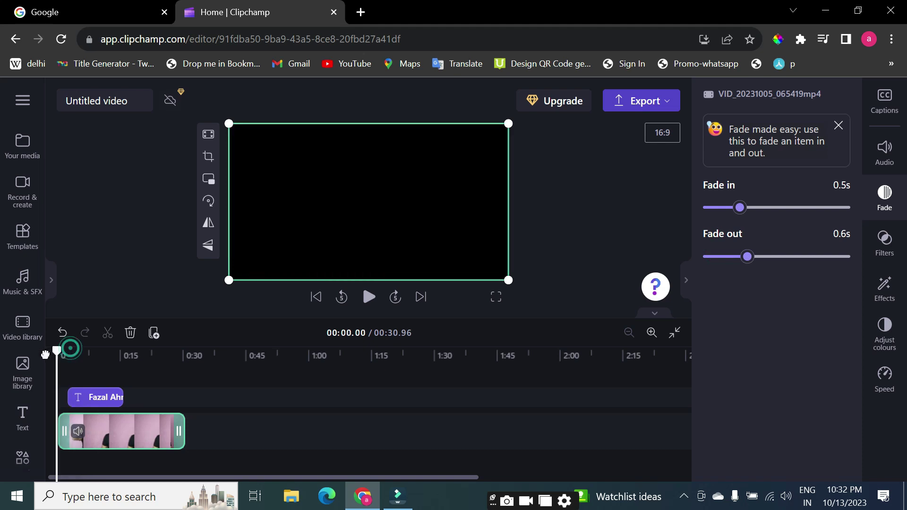
left_click(368, 296)
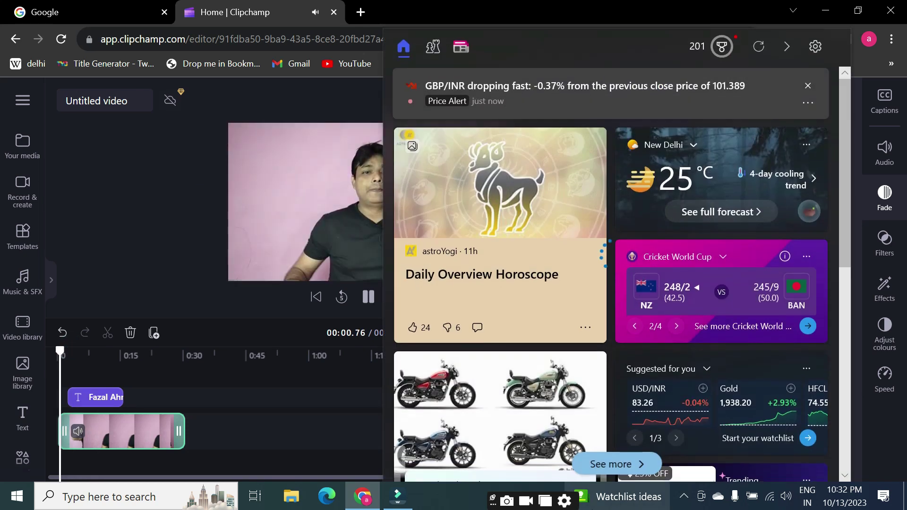
left_click(316, 426)
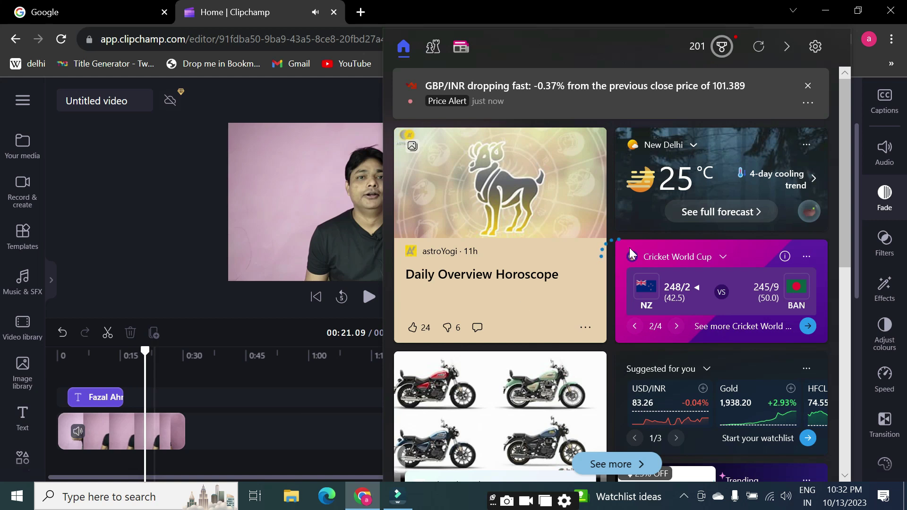
left_click(808, 87)
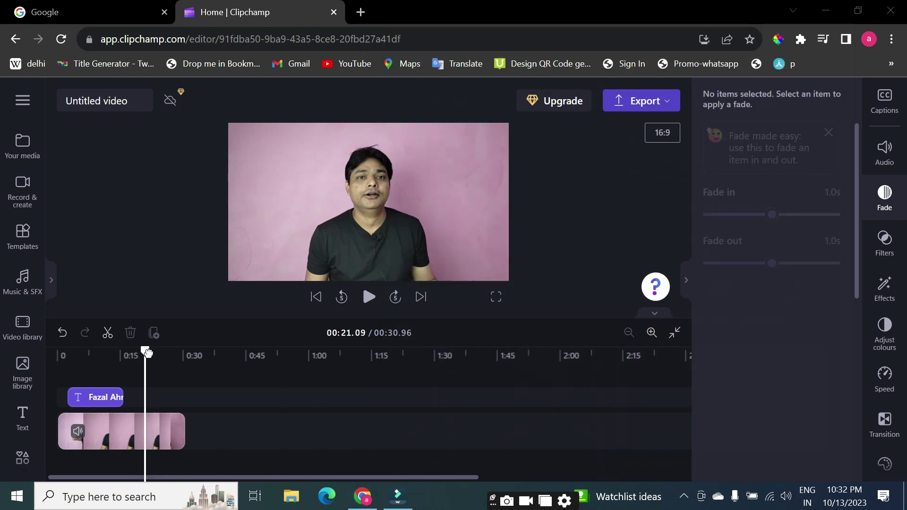
key("Home")
key("space")
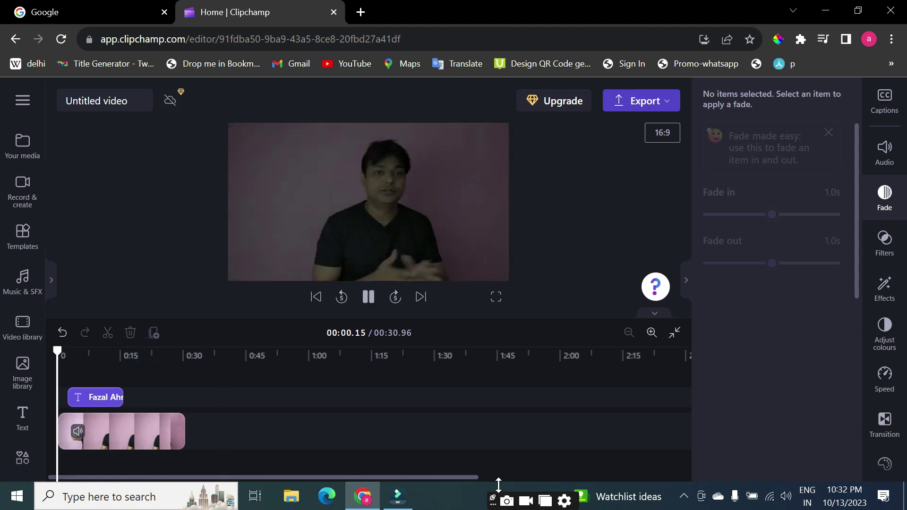
key("space")
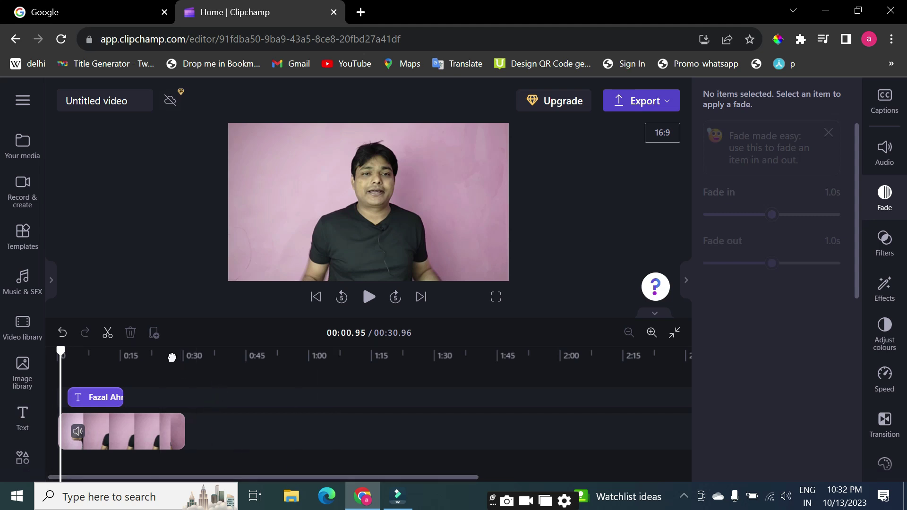
Step: Start a screen and camera recording that shares the entire screen
left_click(23, 144)
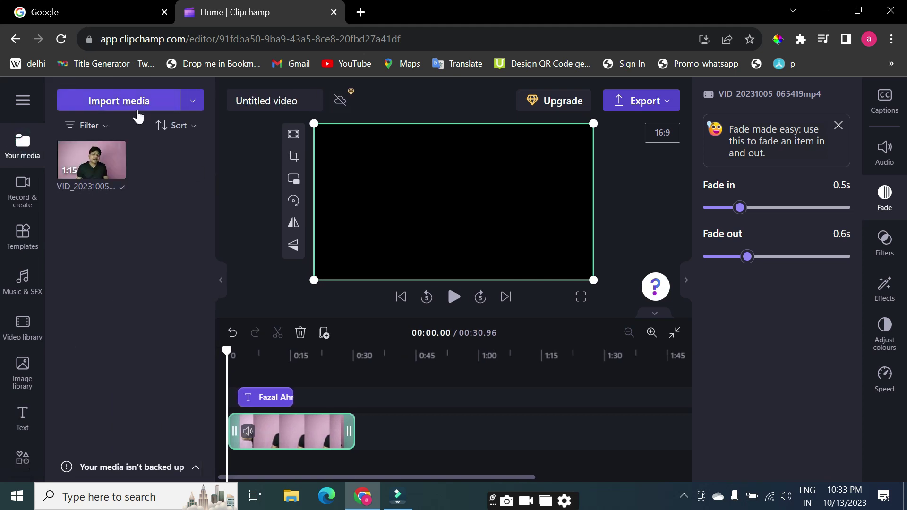
left_click(24, 193)
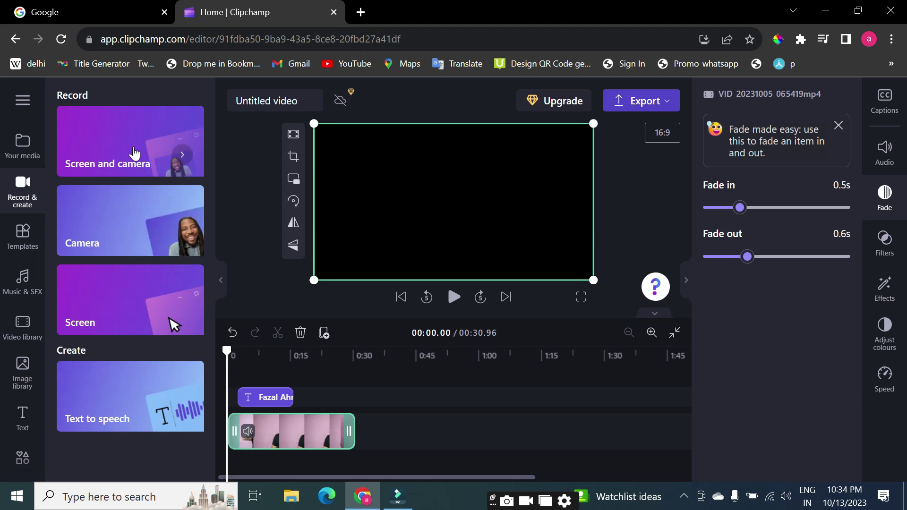
left_click(134, 148)
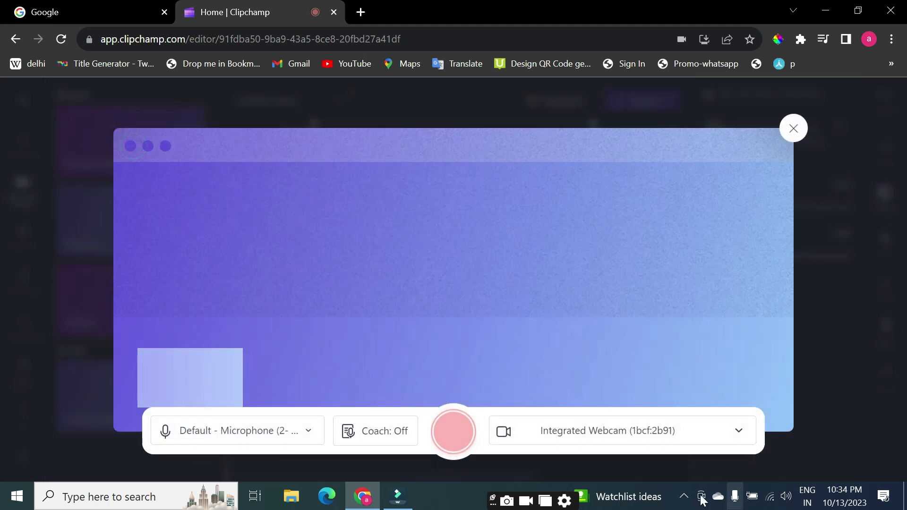
left_click(456, 442)
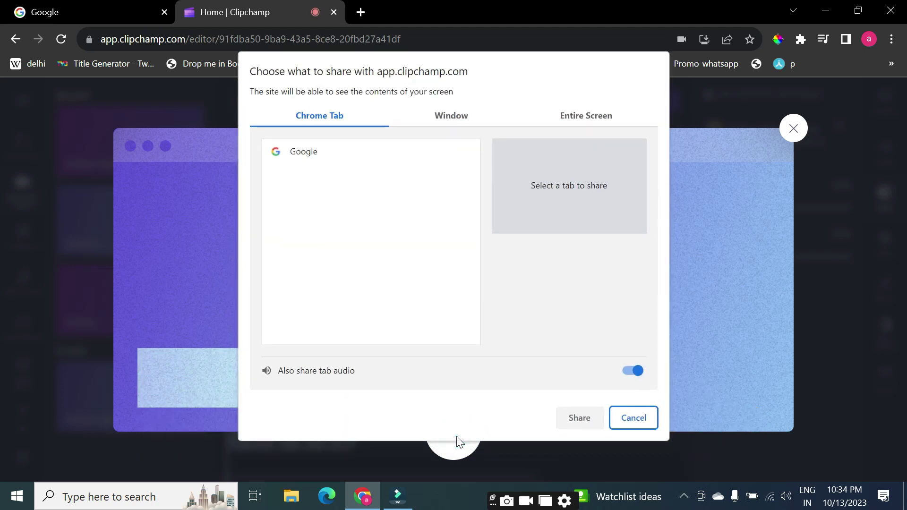
left_click(600, 117)
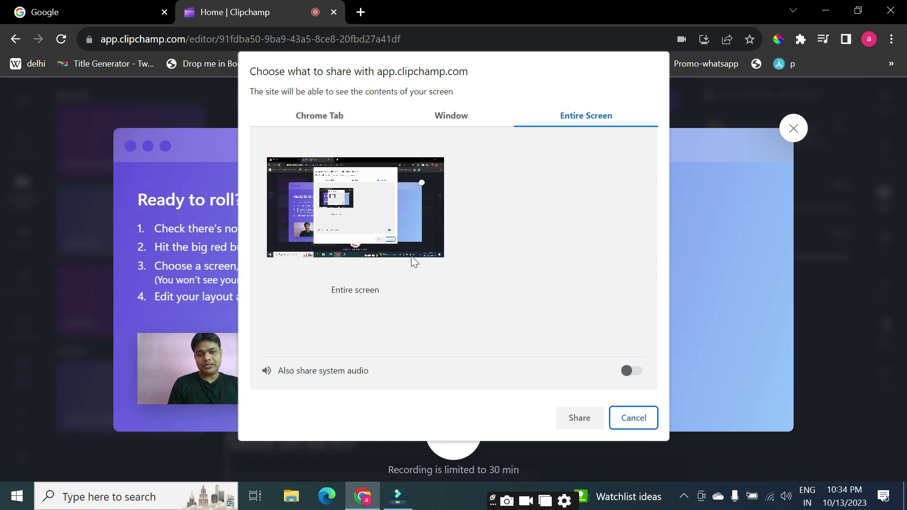
left_click(367, 196)
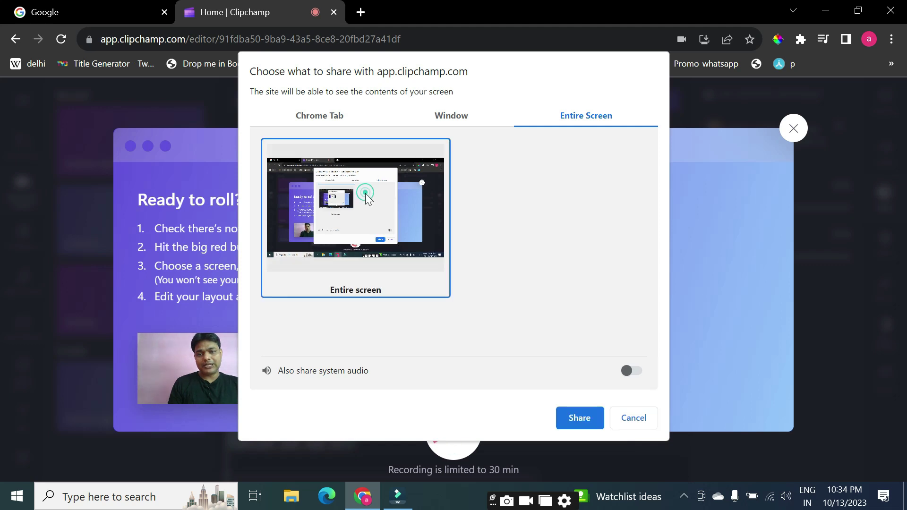
left_click(581, 418)
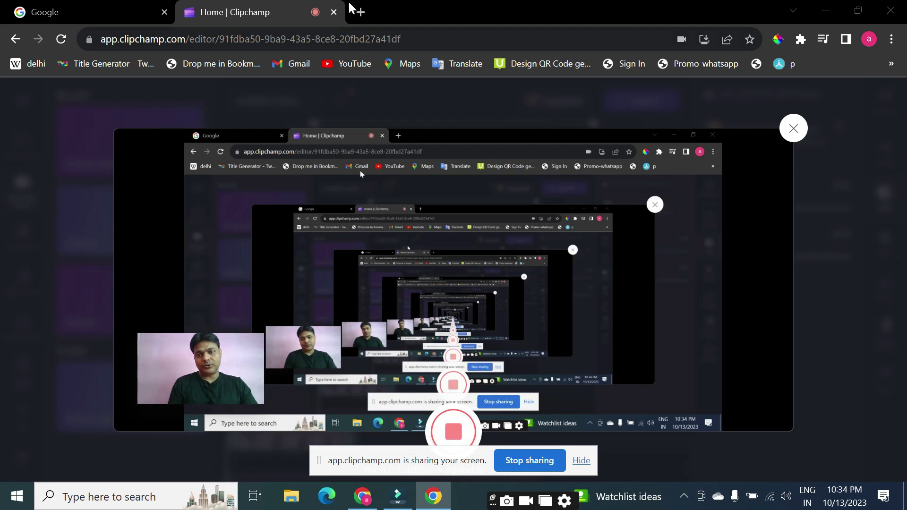
Step: While recording, open clipchamp.com in a new browser tab, sign in, and look through the home page down to the saved videos
left_click(363, 10)
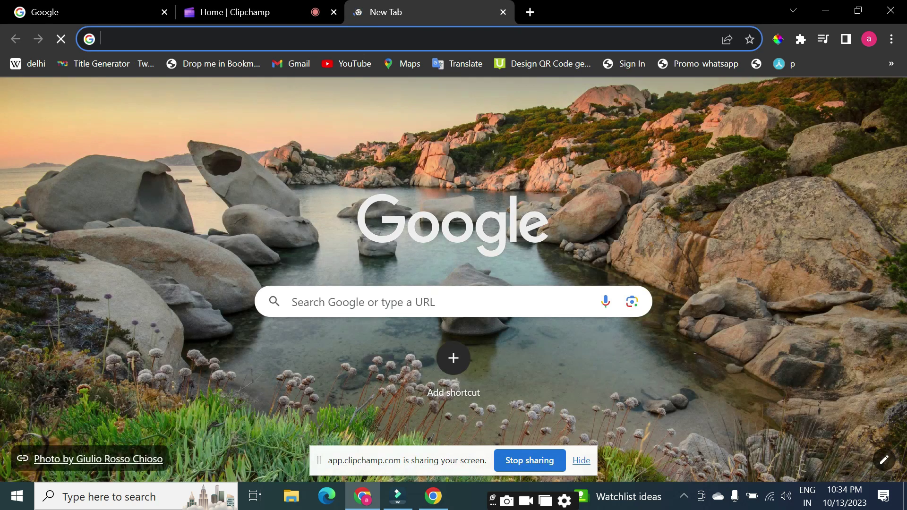
type("cl")
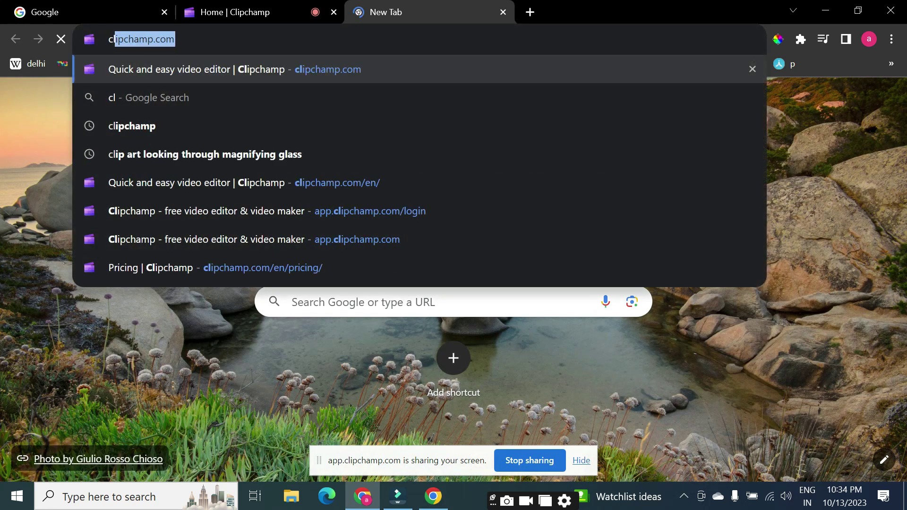
key("Return")
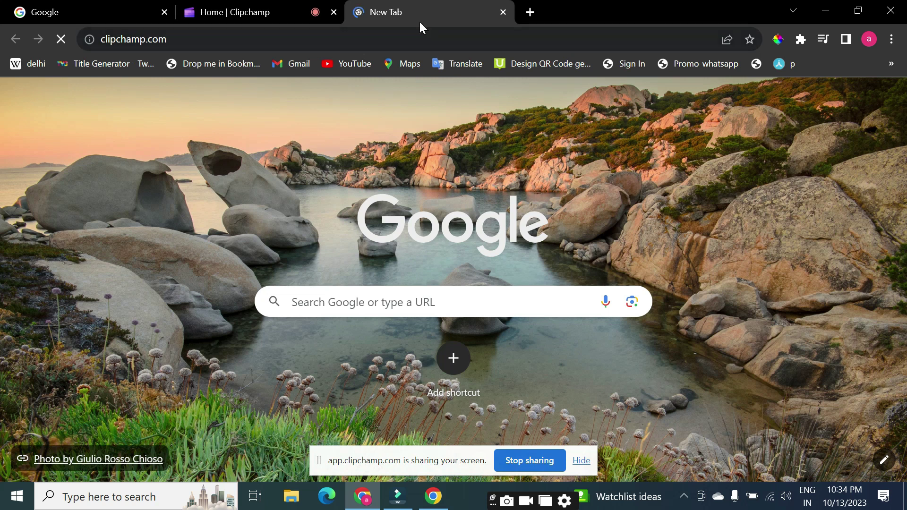
mouse_move(267, 7)
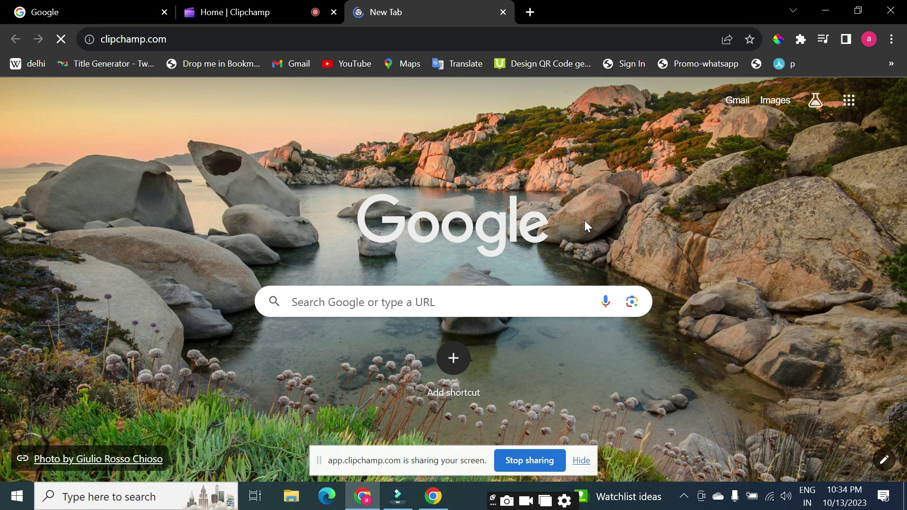
left_click(582, 461)
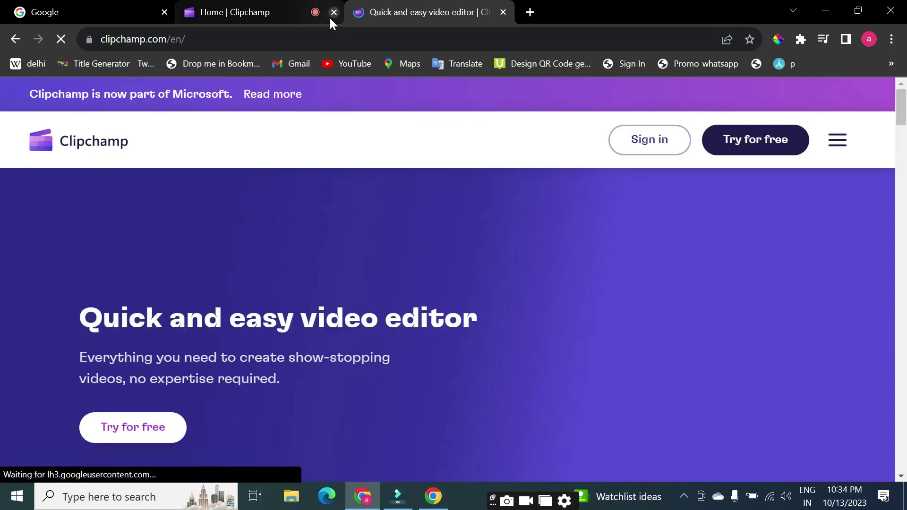
left_click(654, 145)
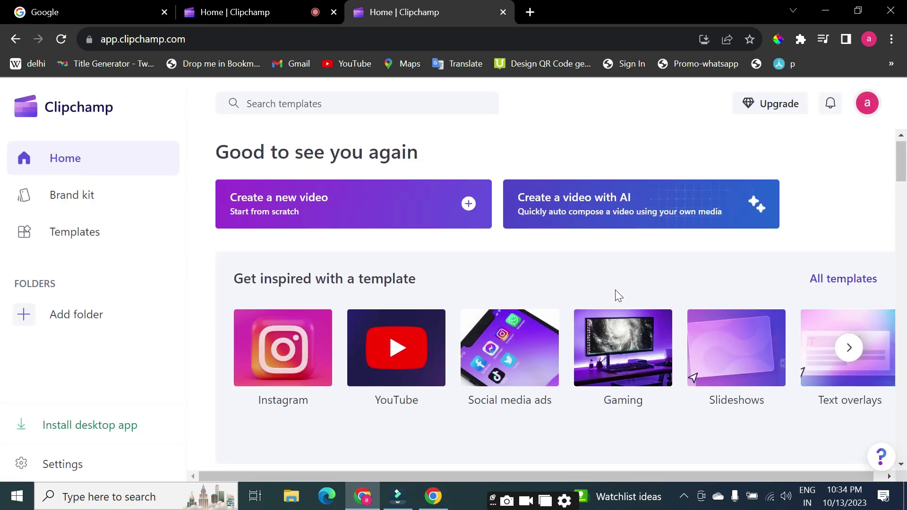
scroll(616, 294, "down", 10)
scroll(613, 294, "up", 5)
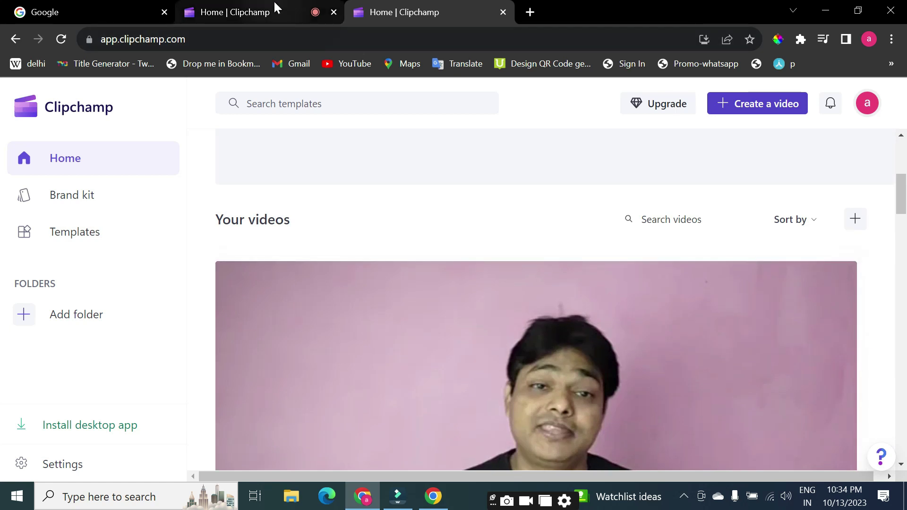
Step: Return to the editor tab, stop the screen and camera recording, and save it into the project for editing
left_click(273, 9)
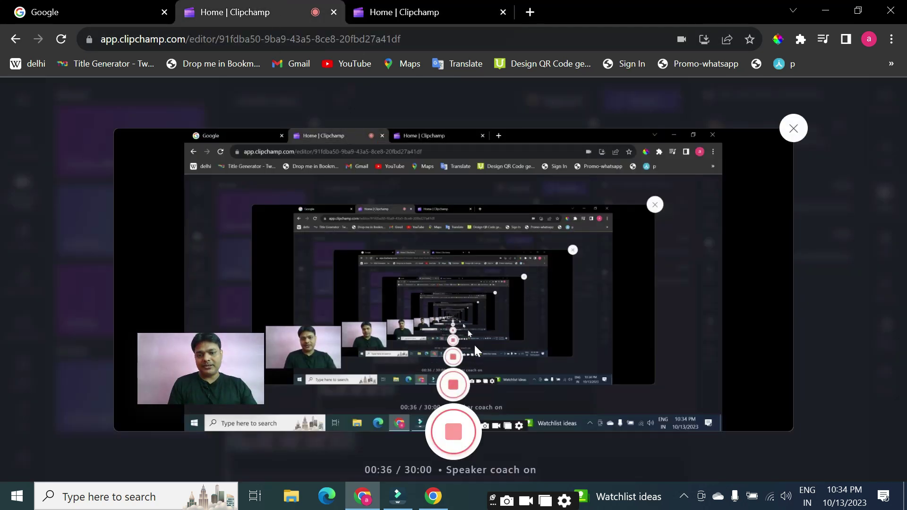
left_click(454, 432)
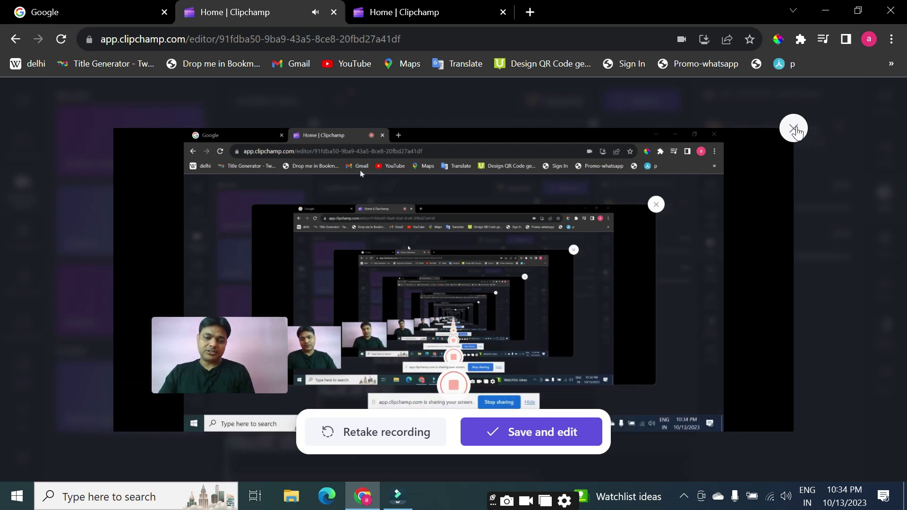
left_click(537, 437)
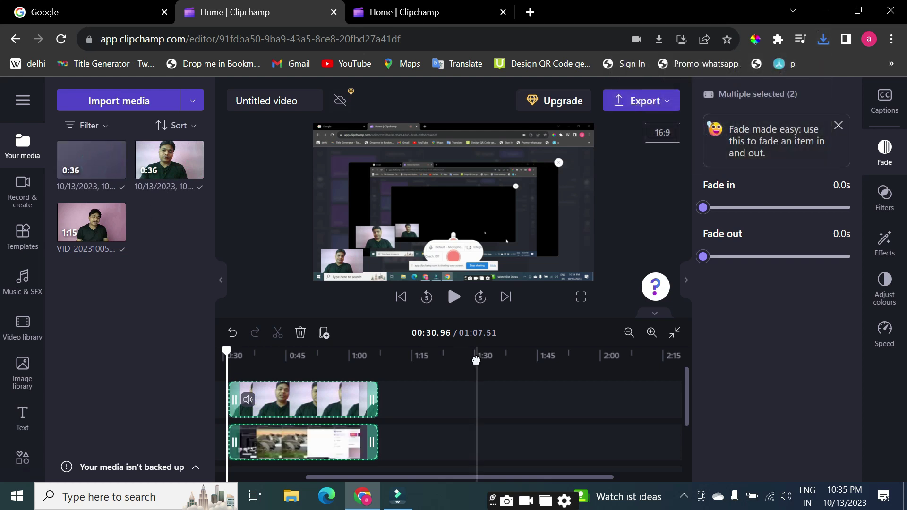
Step: Look over the record and create options and browse the video template categories
mouse_move(102, 205)
left_click(22, 191)
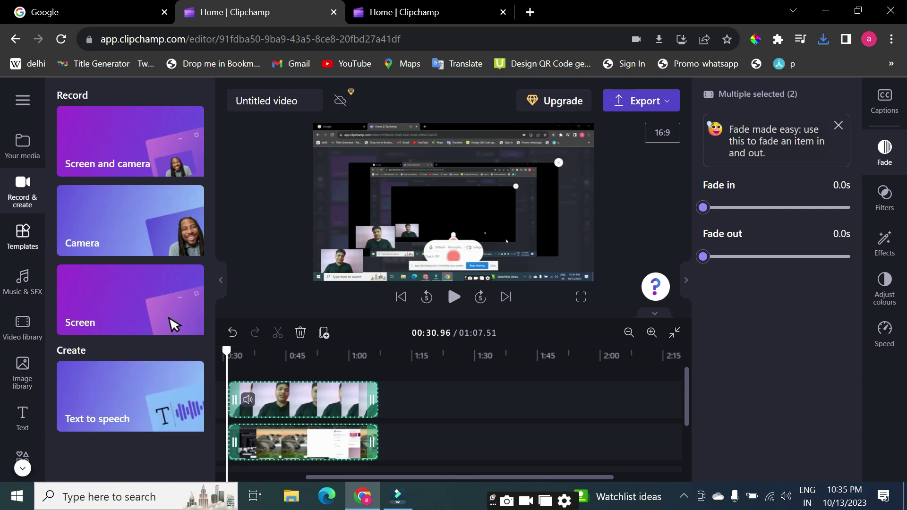
left_click(24, 239)
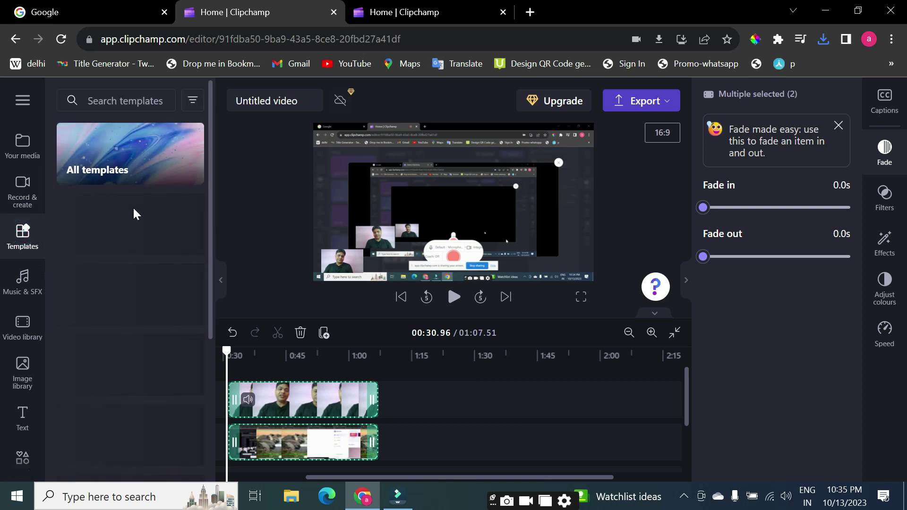
scroll(172, 364, "down", 2)
scroll(172, 371, "down", 5)
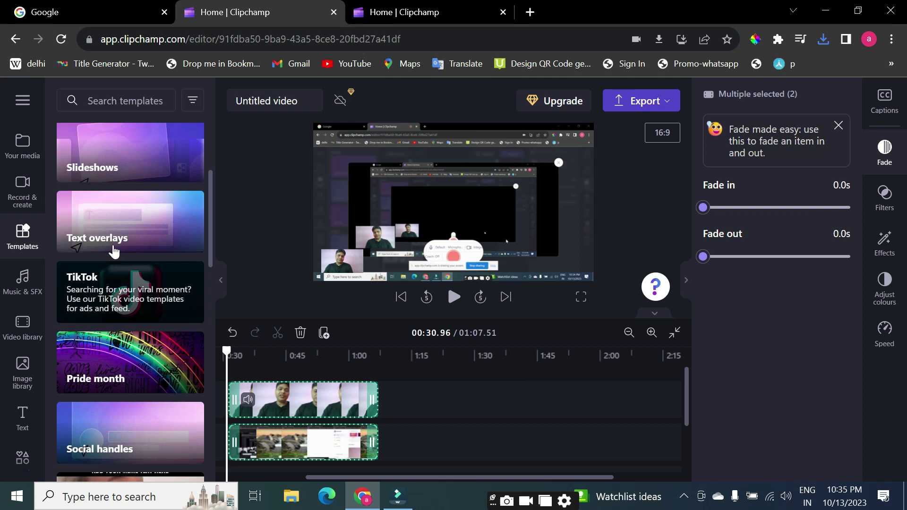
scroll(110, 259, "up", 7)
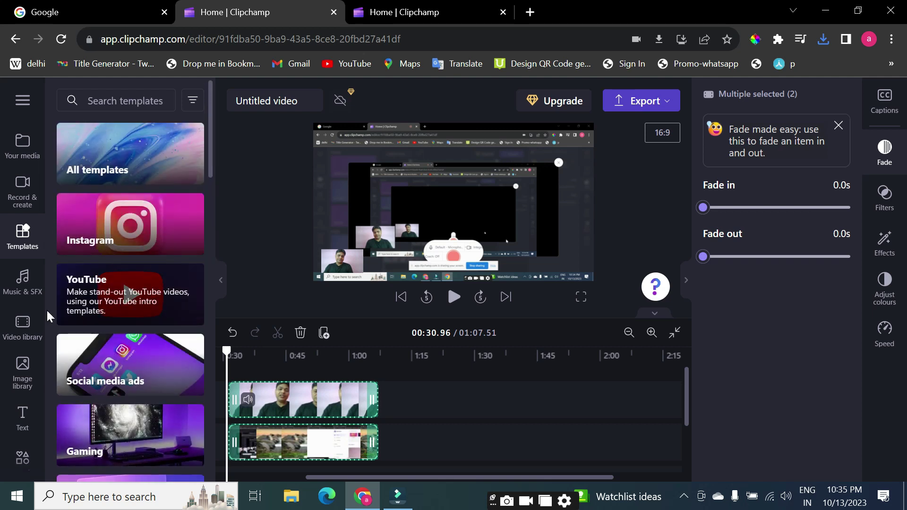
Step: Open the stock music library and listen to a short preview of the In the sky track
left_click(24, 283)
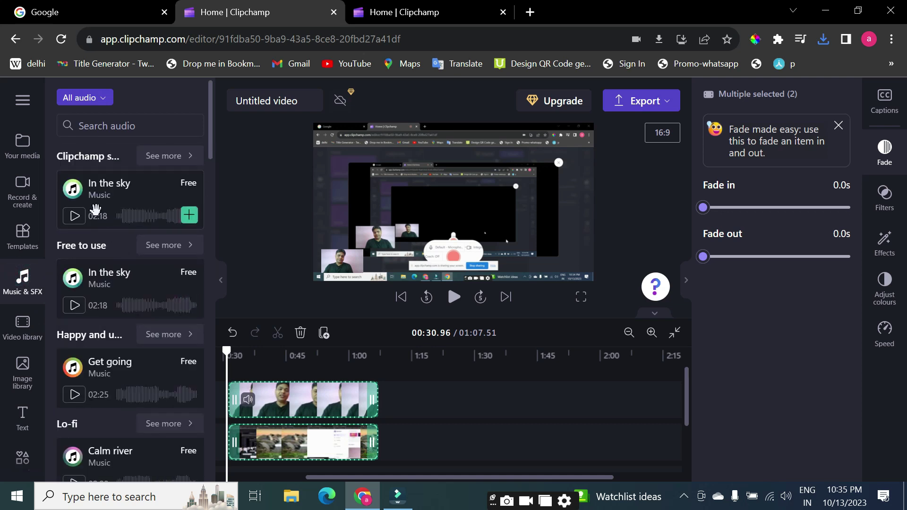
left_click(74, 217)
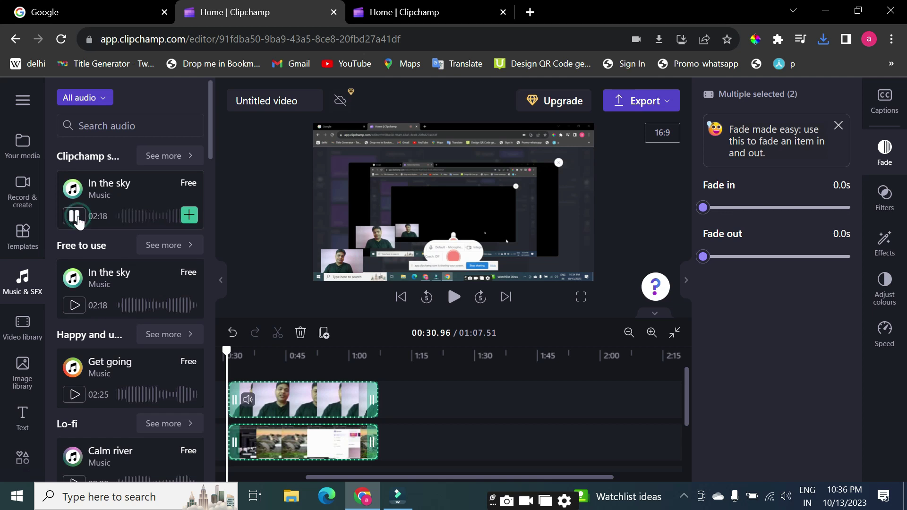
left_click(76, 217)
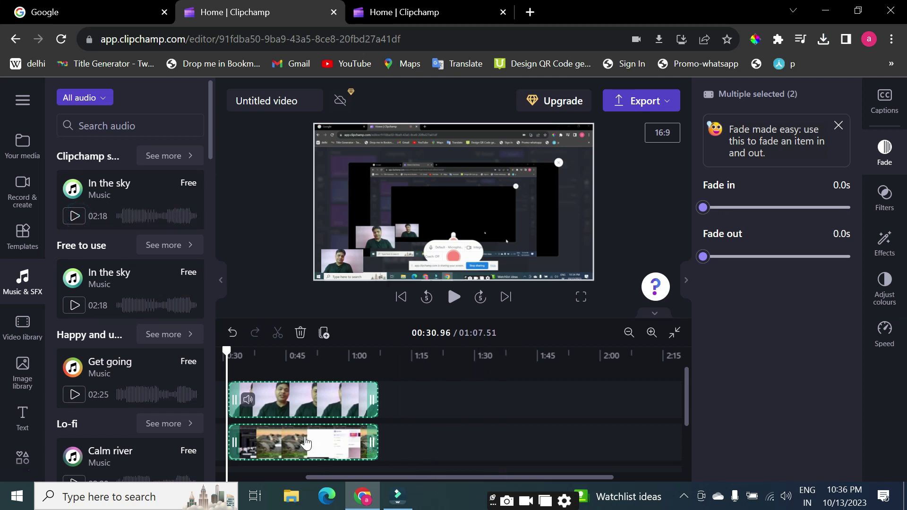
Step: Delete the grouped screen and camera recording from the timeline
left_click(403, 446)
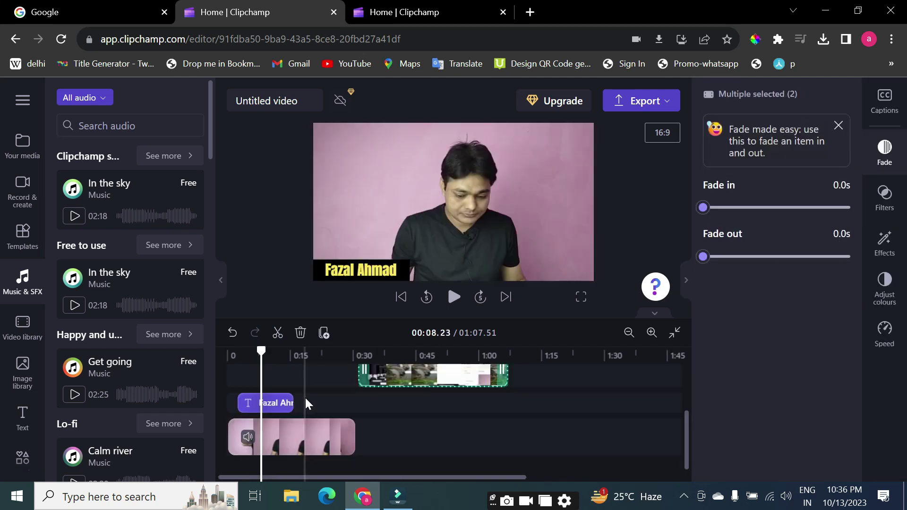
scroll(326, 406, "up", 2)
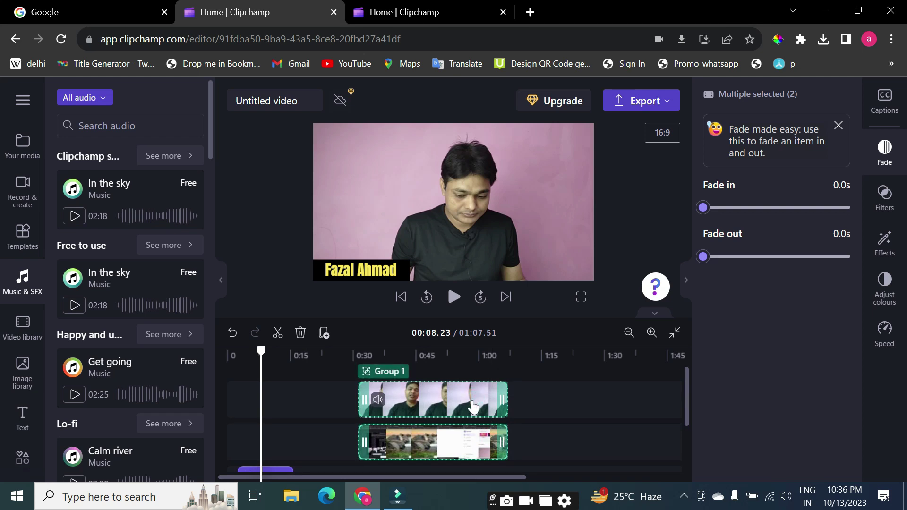
key("Delete")
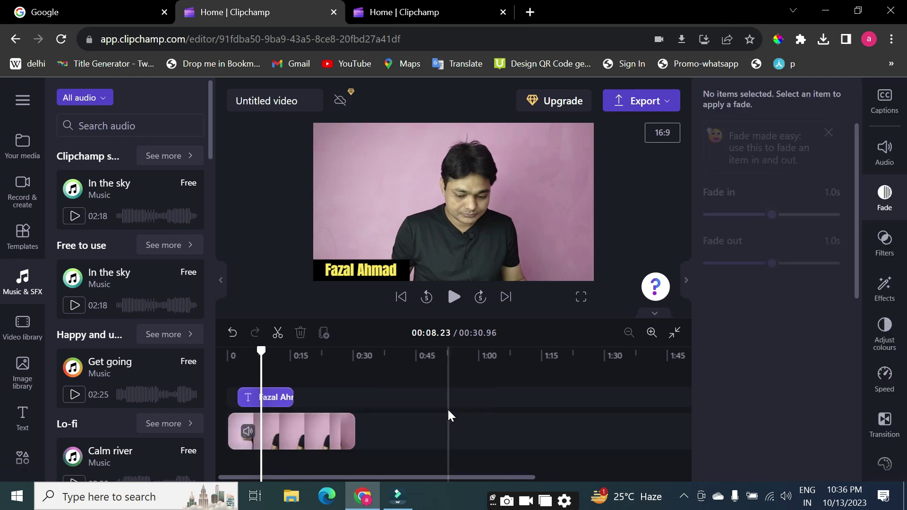
Step: Add the Calm river track from the Lo-fi music category to the timeline beneath the video clip, starting at the beginning
left_click_drag(260, 351, 188, 364)
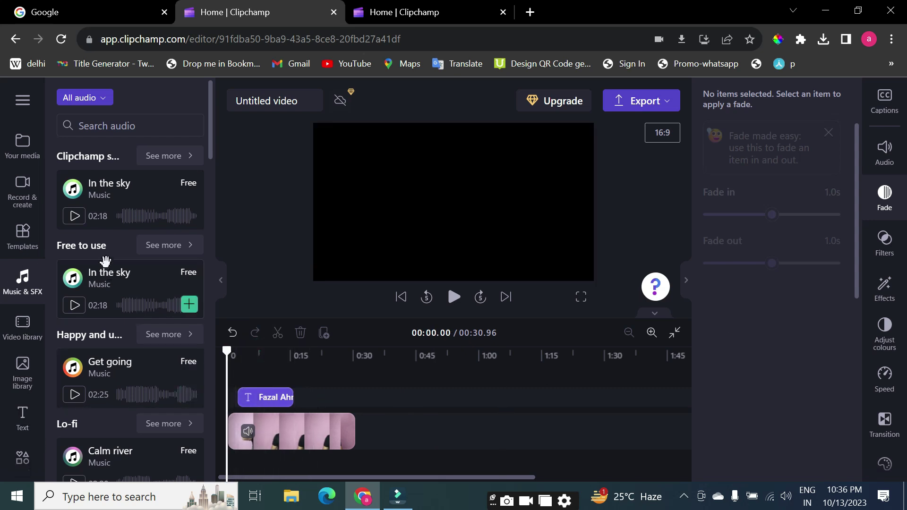
scroll(116, 350, "down", 3)
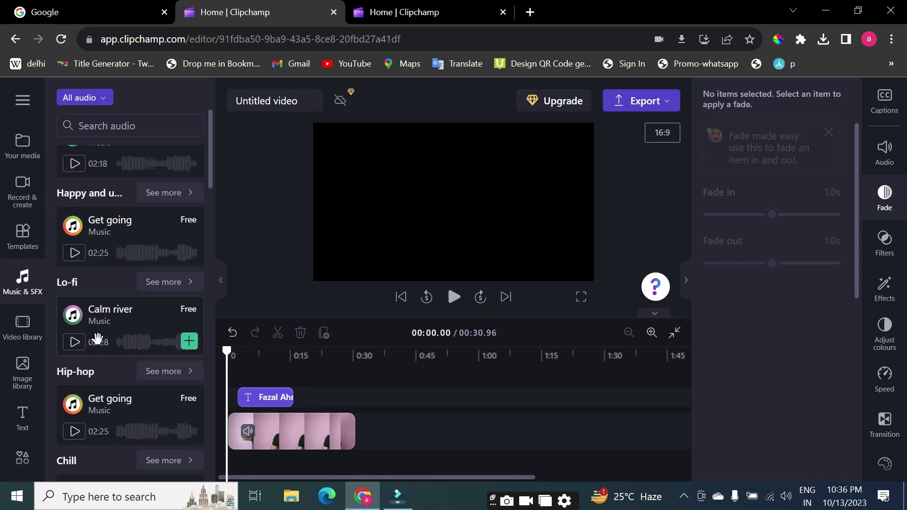
left_click_drag(108, 323, 257, 466)
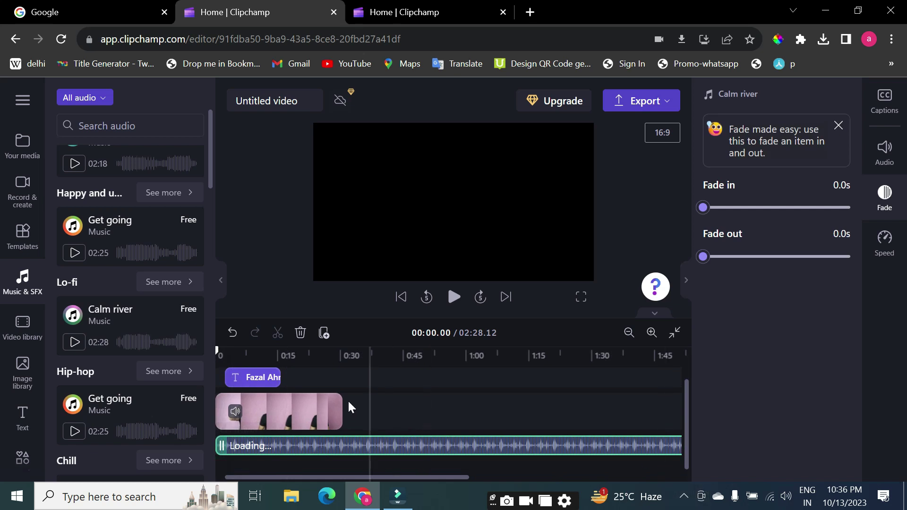
Step: Split the Calm river track where the video clip ends and delete the excess music after it
left_click(345, 369)
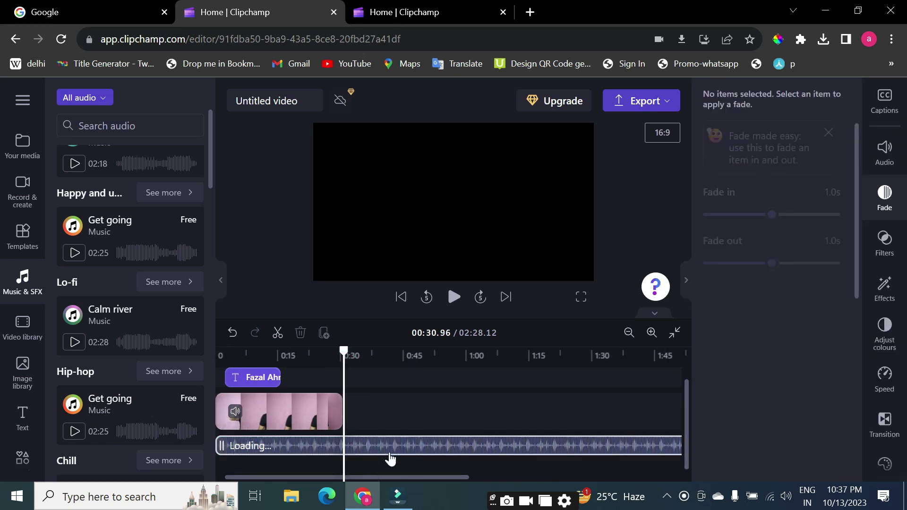
right_click(359, 447)
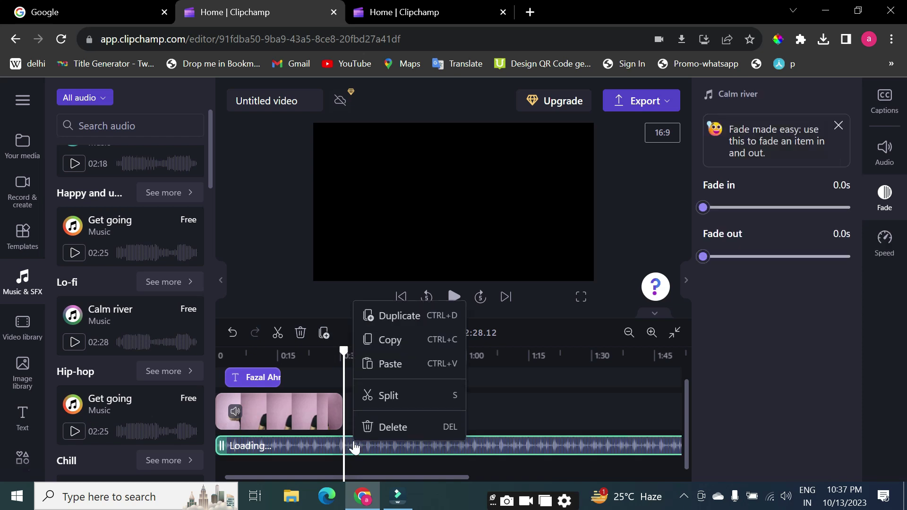
left_click(396, 400)
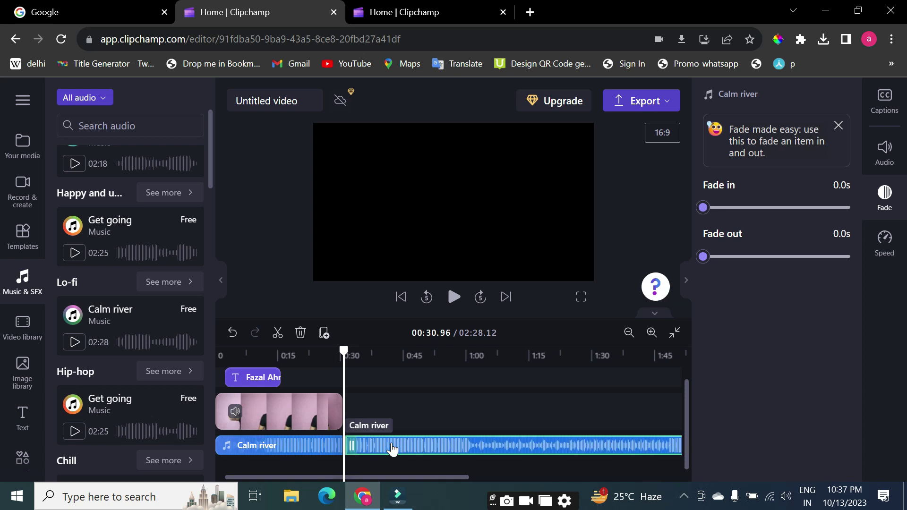
key("Delete")
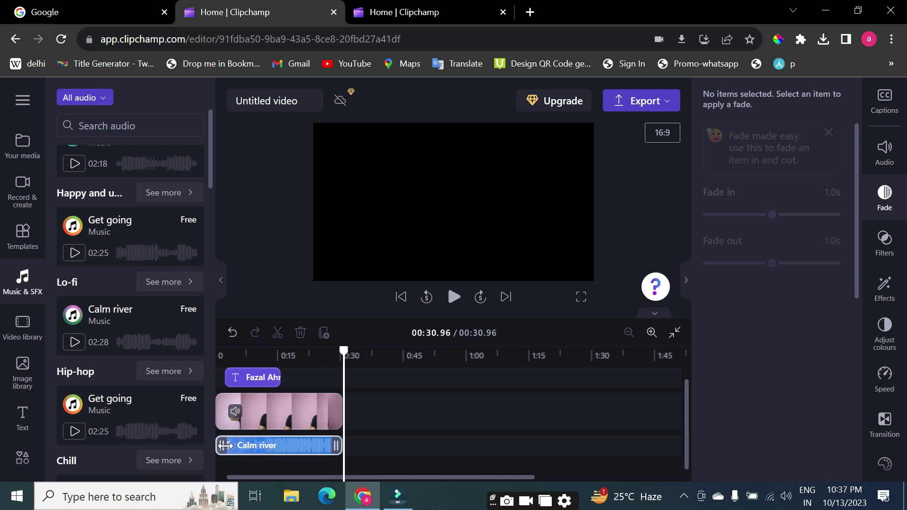
Step: Lower the volume of the trimmed Calm river track to 41%
left_click(262, 455)
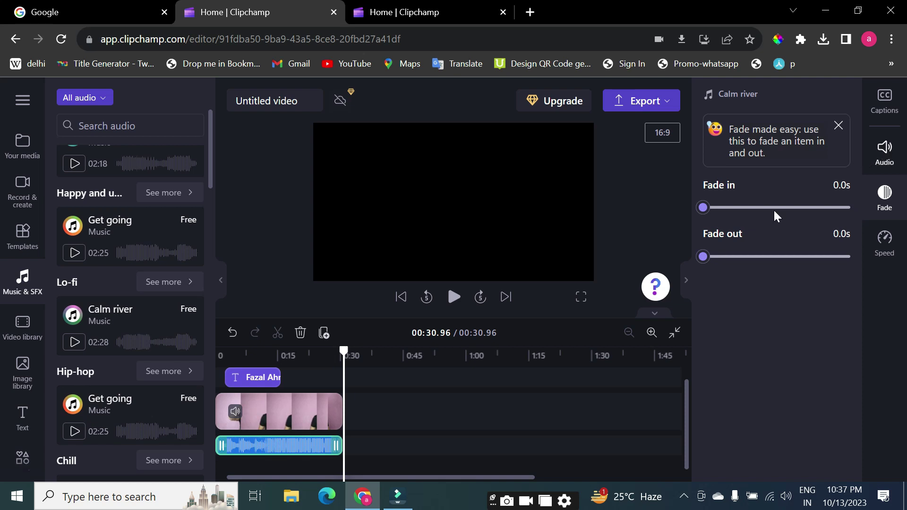
left_click(893, 157)
left_click_drag(796, 224, 759, 226)
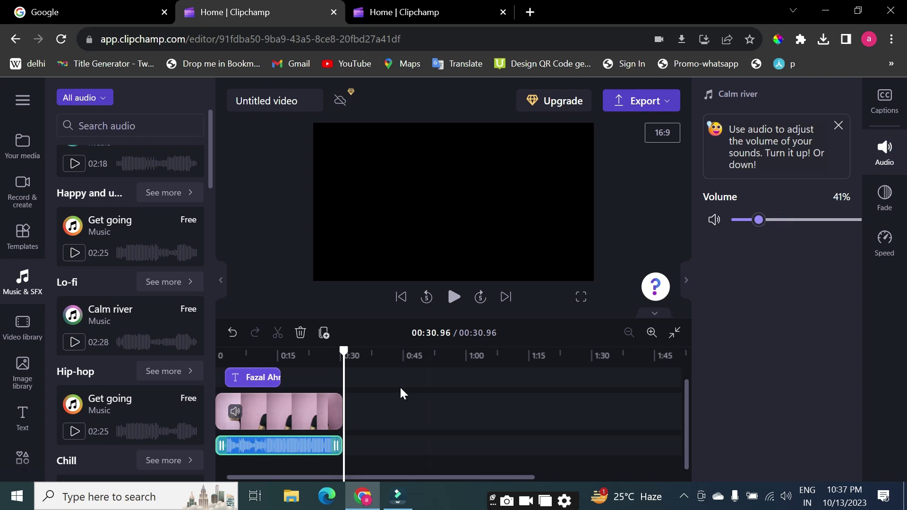
Step: Play the opening seconds of the project from the start to check the music against the clip
left_click(236, 354)
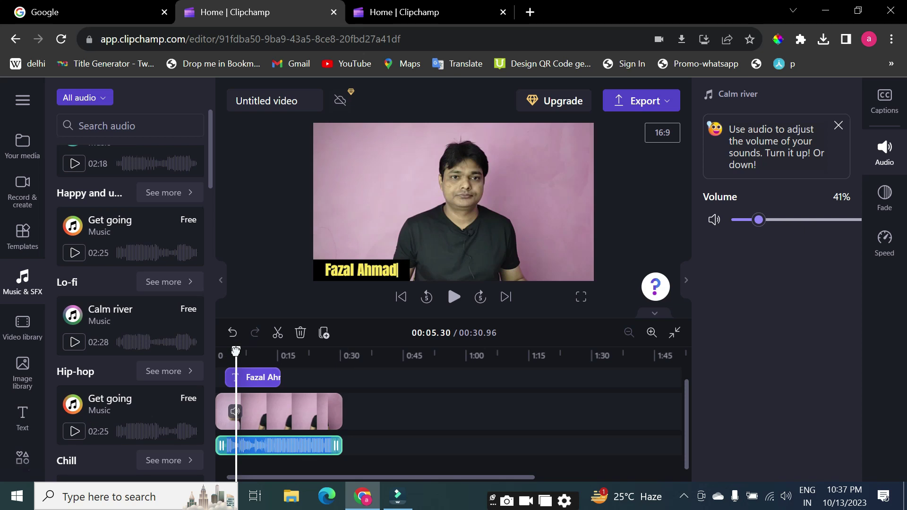
left_click_drag(236, 352, 212, 364)
key("space")
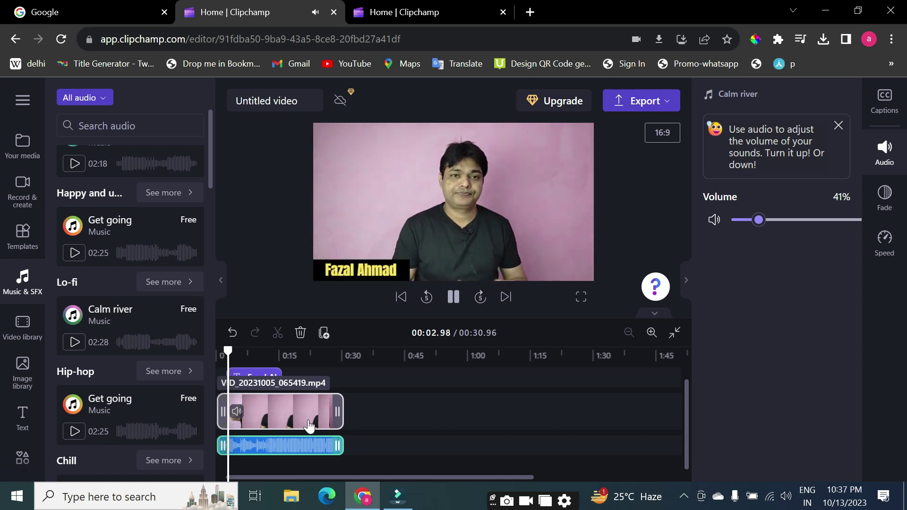
key("space")
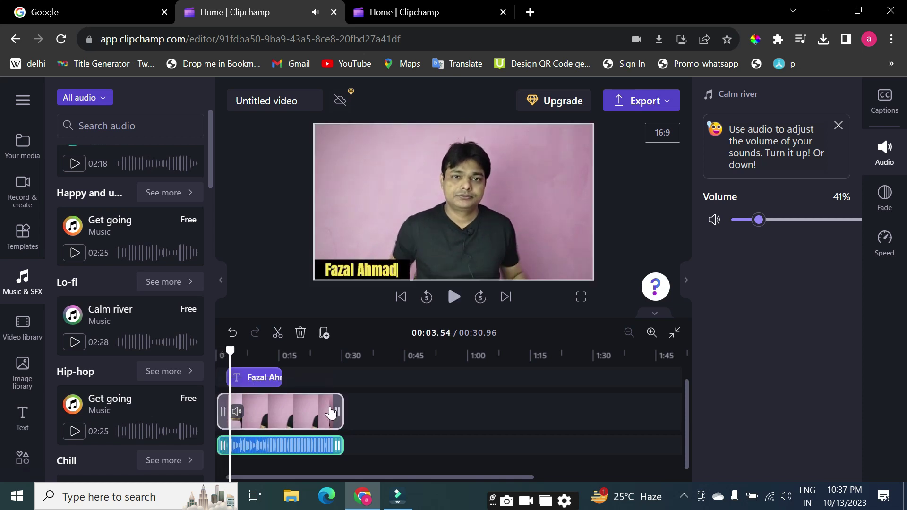
Step: Look through the stock video categories and the image library categories down to the Christmas images
left_click(24, 326)
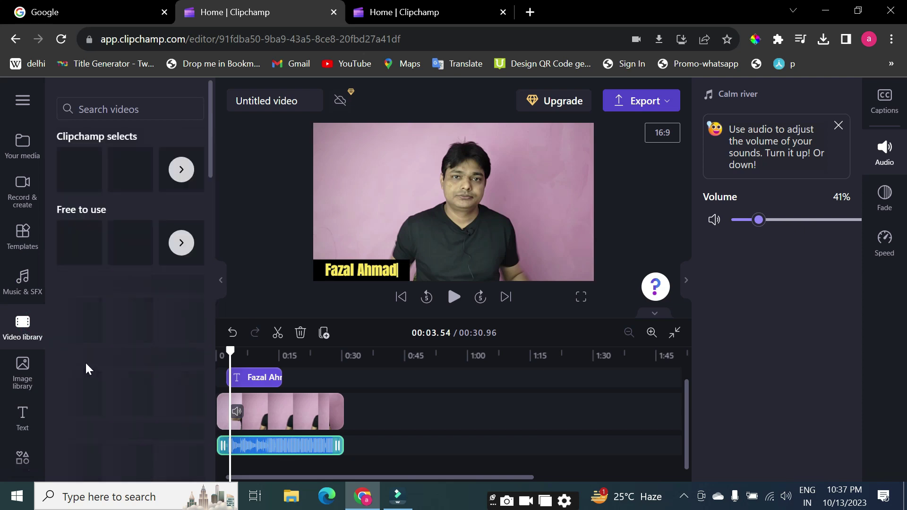
mouse_move(92, 166)
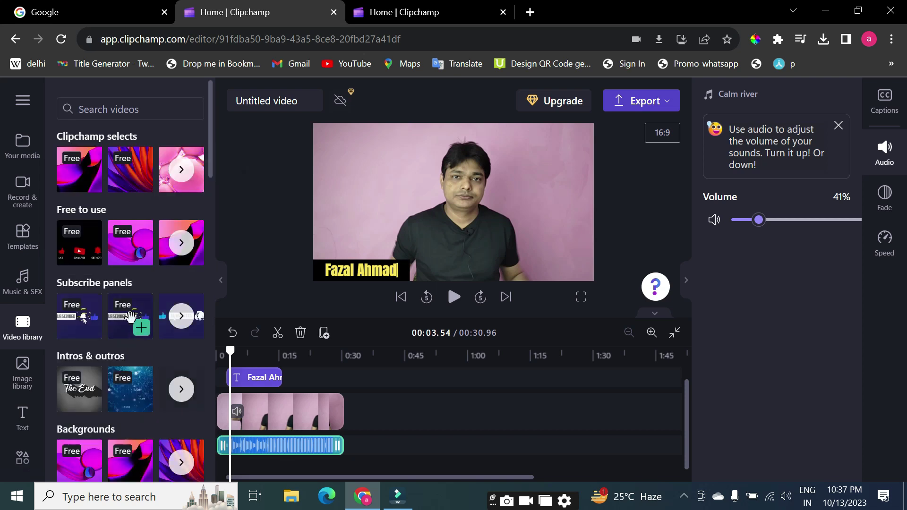
mouse_move(131, 316)
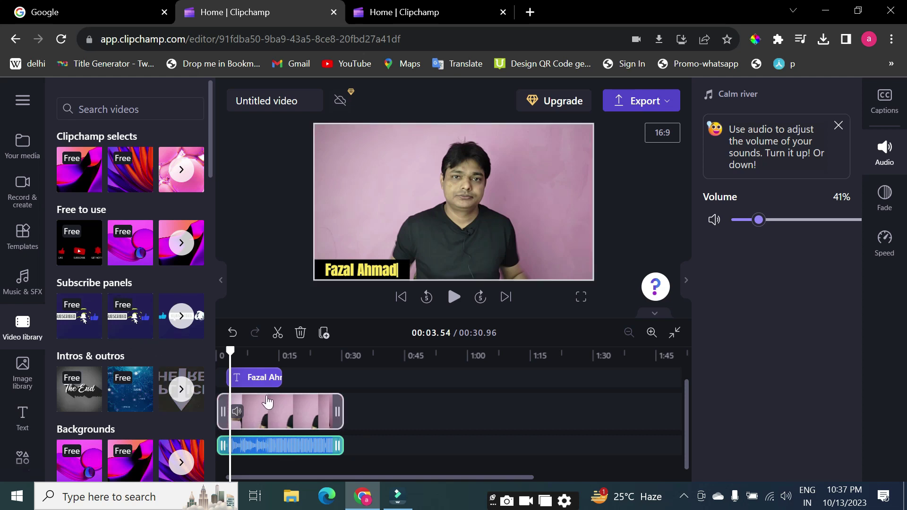
left_click(24, 371)
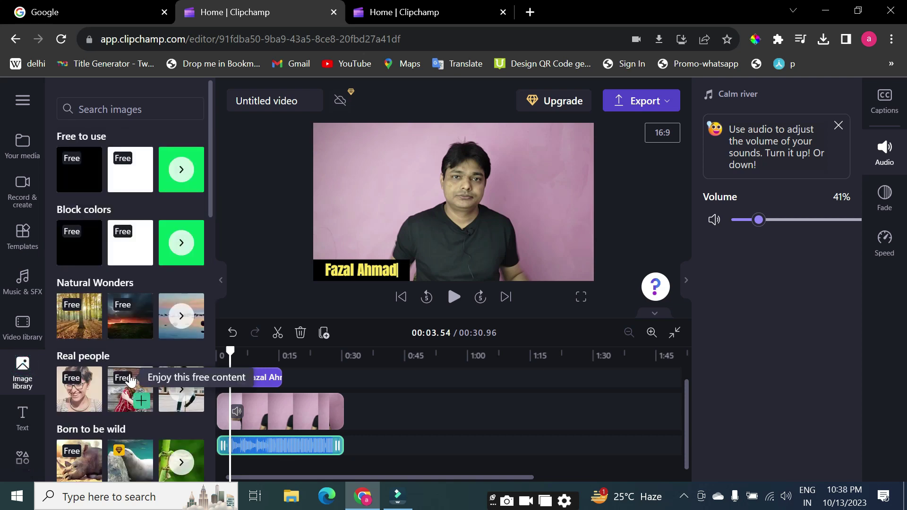
scroll(131, 381, "down", 5)
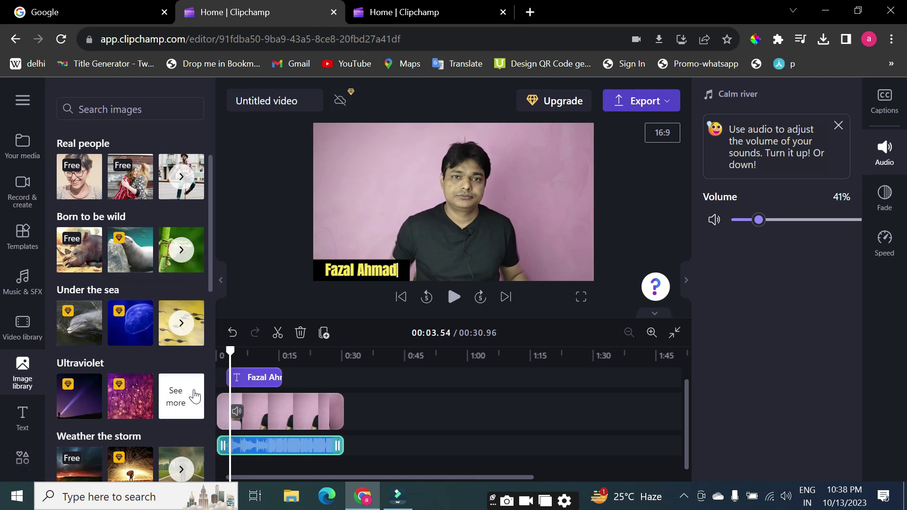
scroll(125, 381, "down", 8)
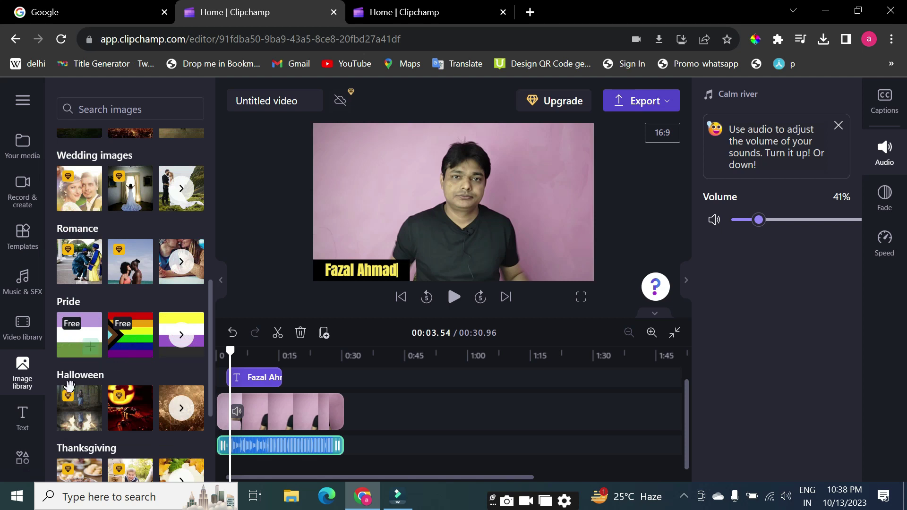
scroll(118, 374, "down", 3)
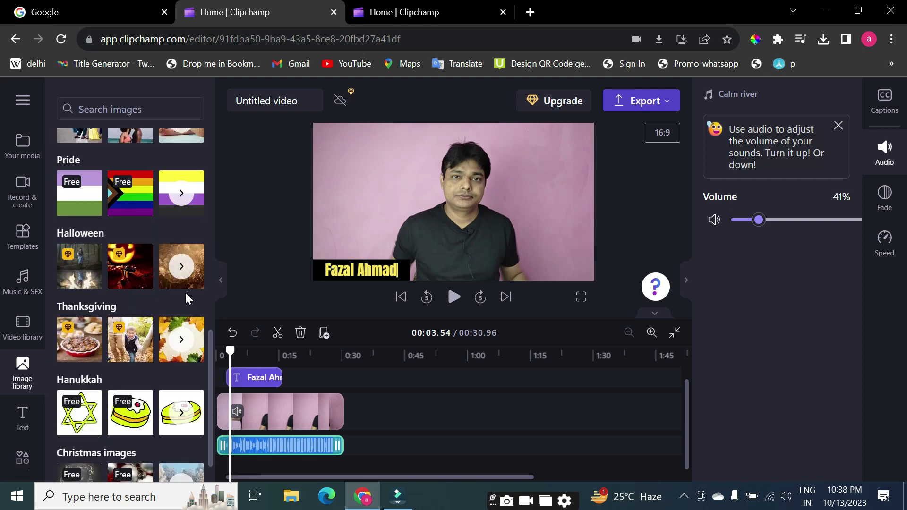
scroll(100, 403, "down", 1)
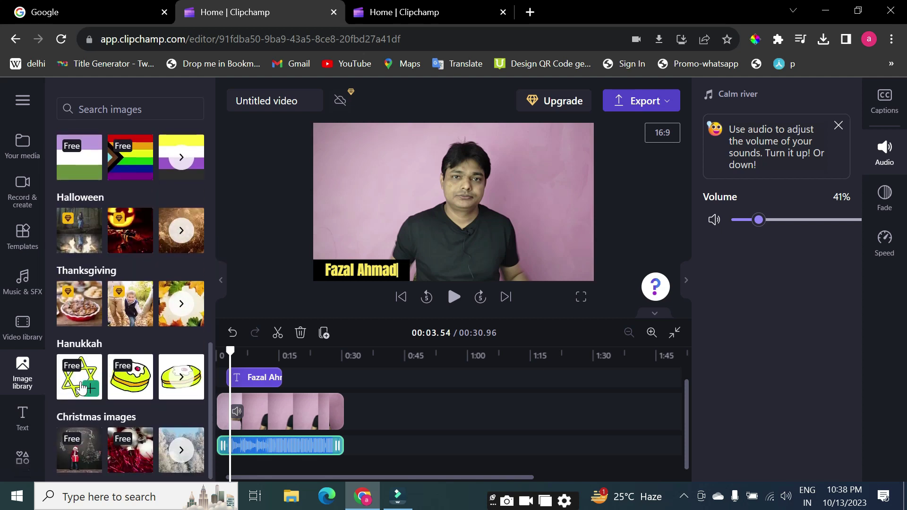
Step: Browse the title, two-line and caption text styles, and look over the shapes, backgrounds, overlays, frames and stickers
left_click(21, 420)
scroll(170, 349, "down", 7)
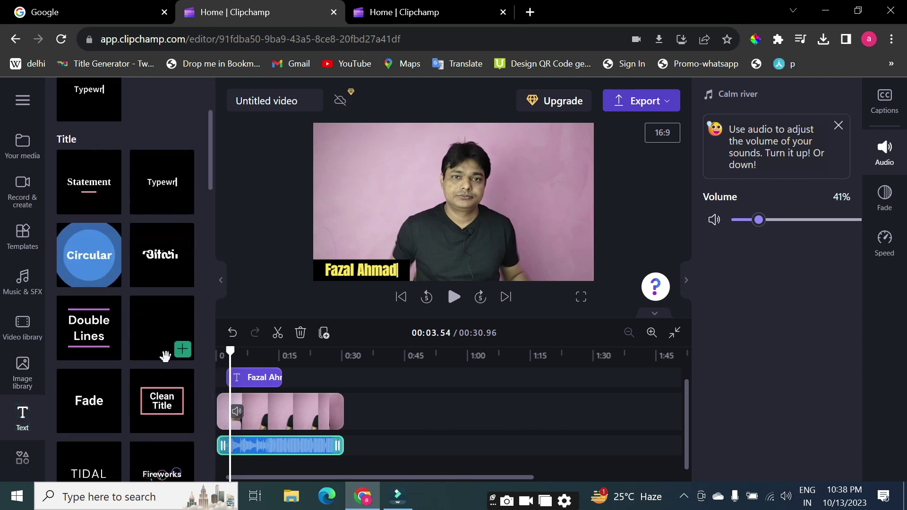
scroll(118, 349, "down", 6)
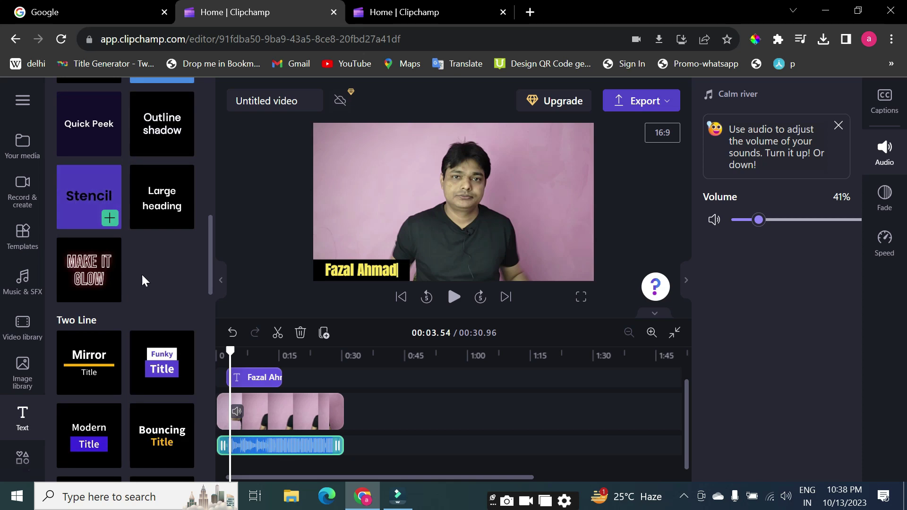
scroll(132, 279, "down", 6)
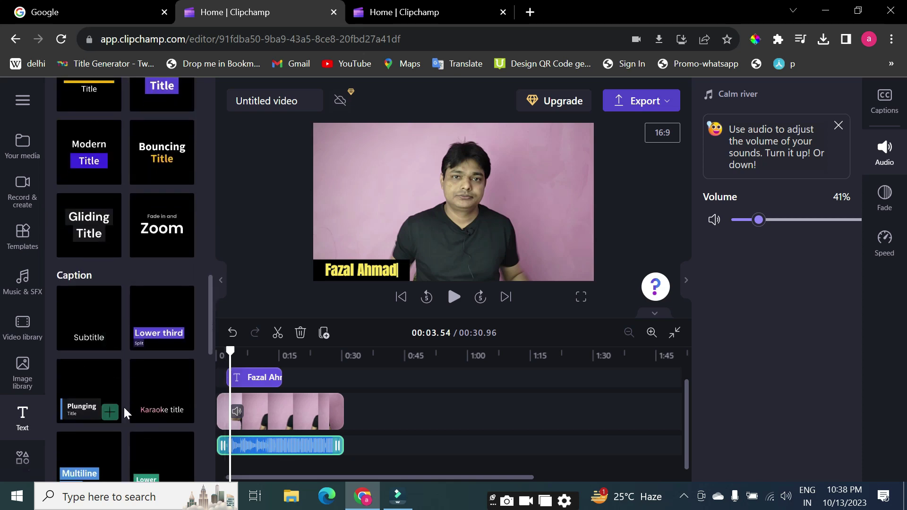
scroll(95, 421, "down", 2)
left_click(22, 457)
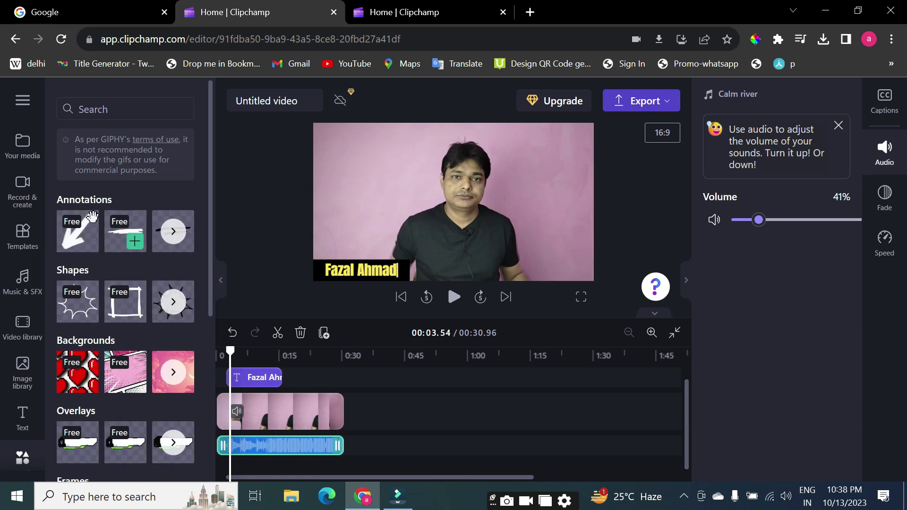
scroll(128, 255, "down", 1)
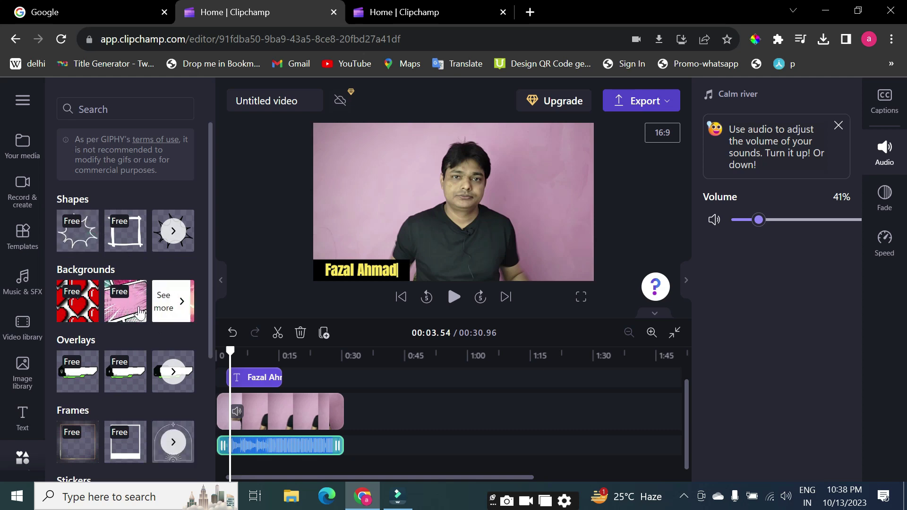
mouse_move(130, 371)
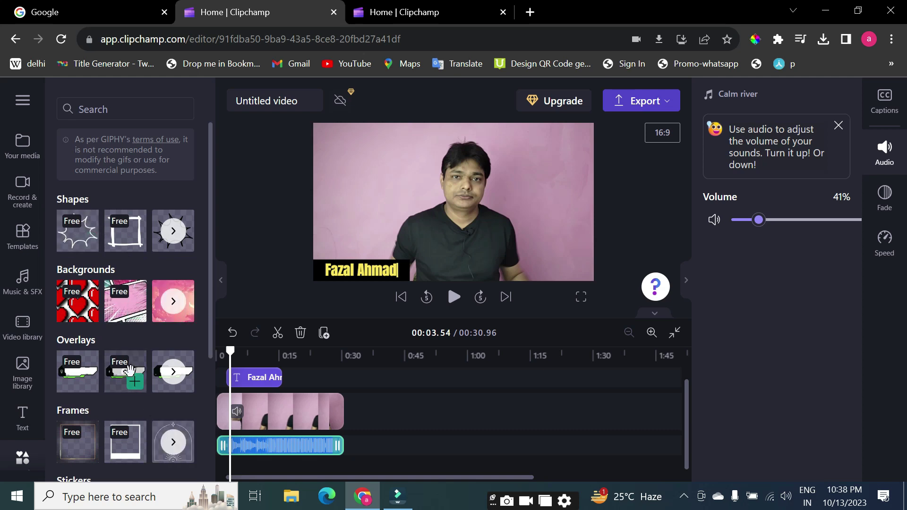
scroll(130, 371, "down", 3)
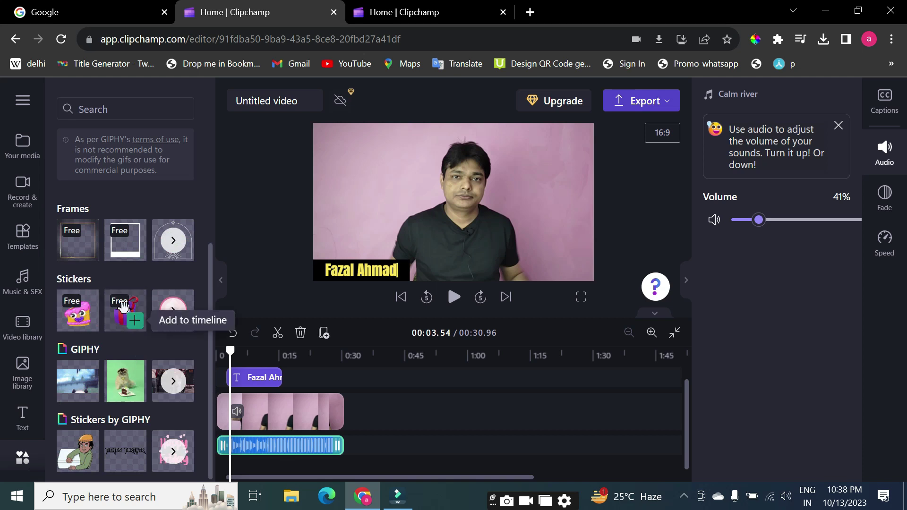
Step: Add the present sticker to the timeline at about 0:18, after the name title, and play from just before it
left_click(135, 321)
left_click_drag(255, 393, 313, 378)
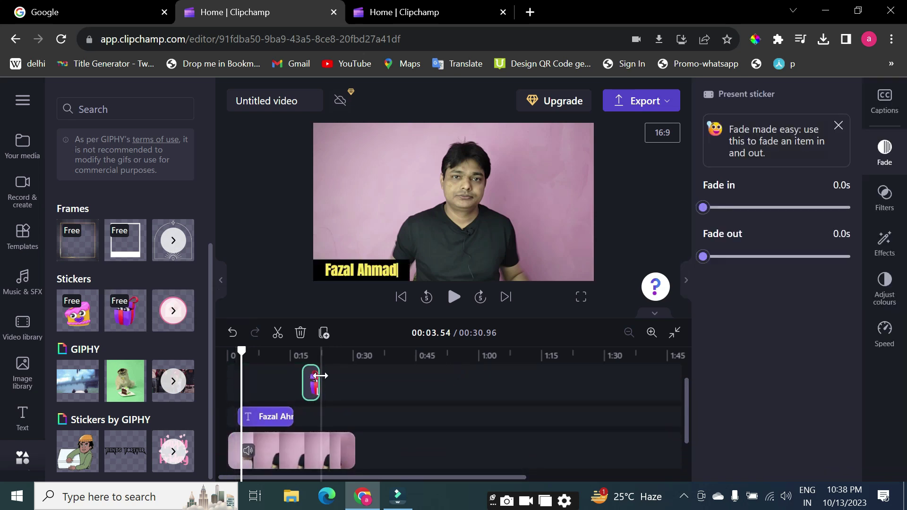
left_click(303, 354)
key("space")
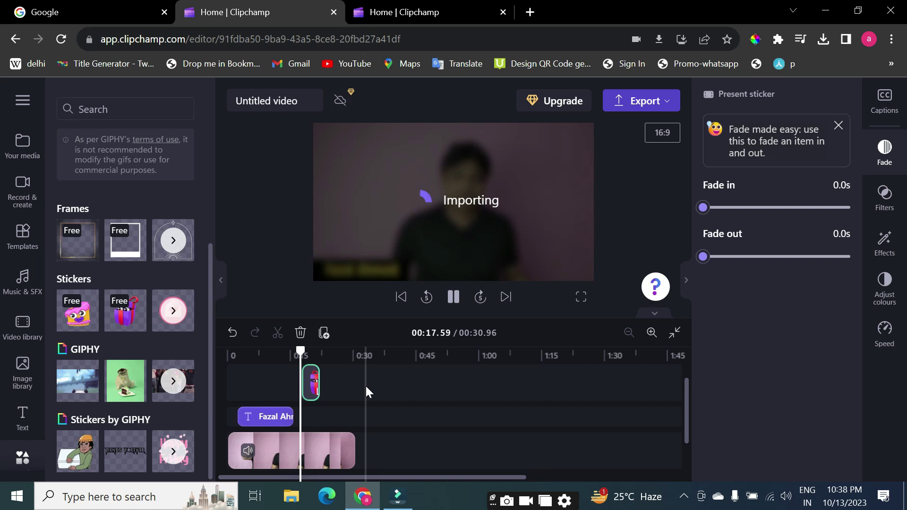
Step: Shrink the present sticker and place it beside the presenter in the frame's lower-left area, and delete it from the timeline
left_click(450, 202)
left_click_drag(485, 171, 404, 215)
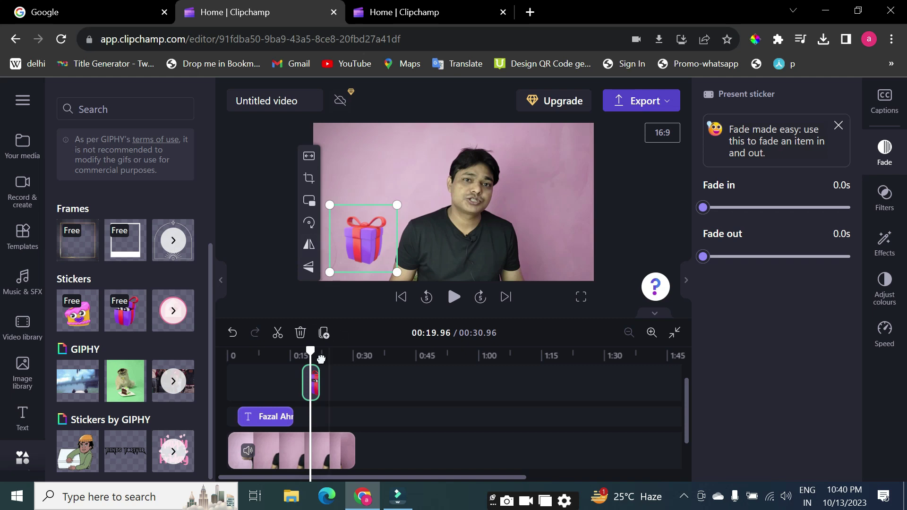
left_click(301, 332)
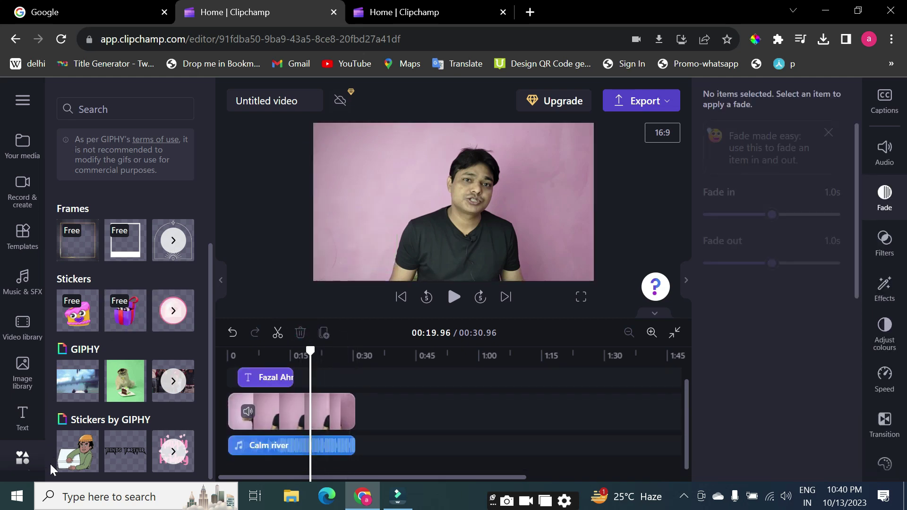
mouse_move(116, 291)
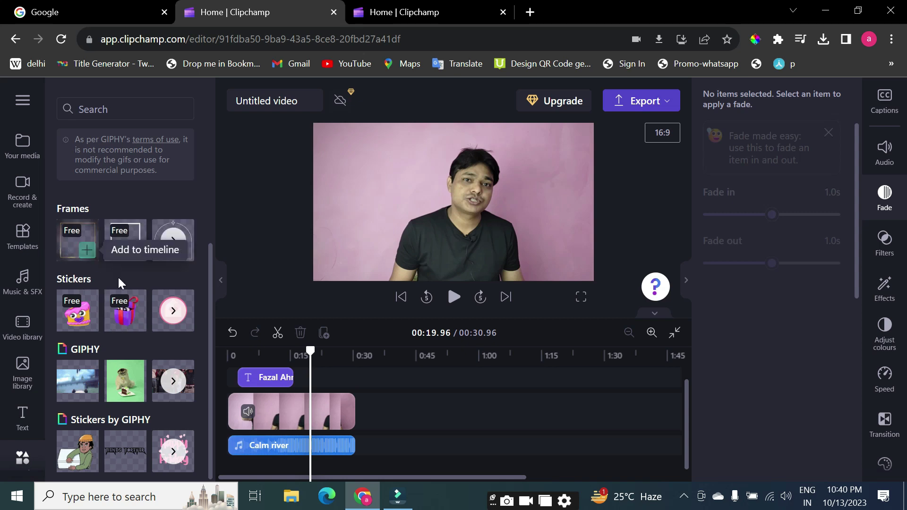
scroll(119, 350, "up", 5)
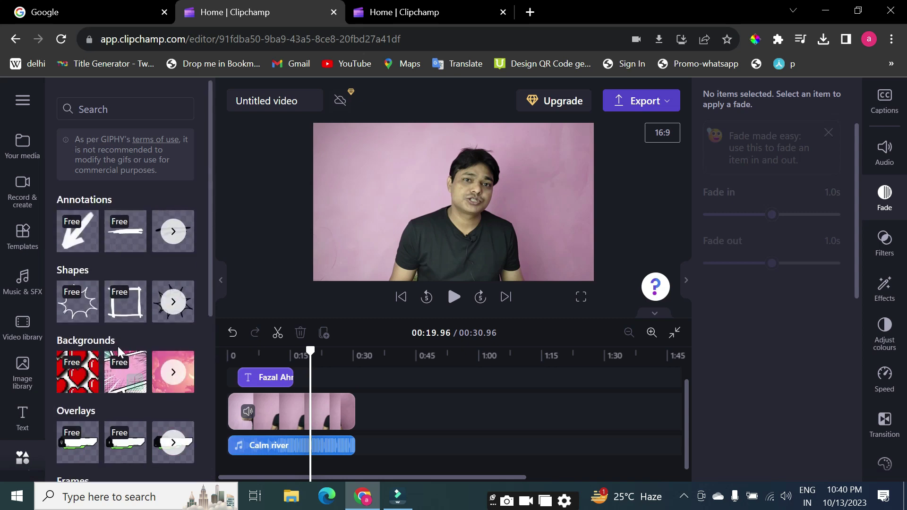
scroll(147, 334, "down", 5)
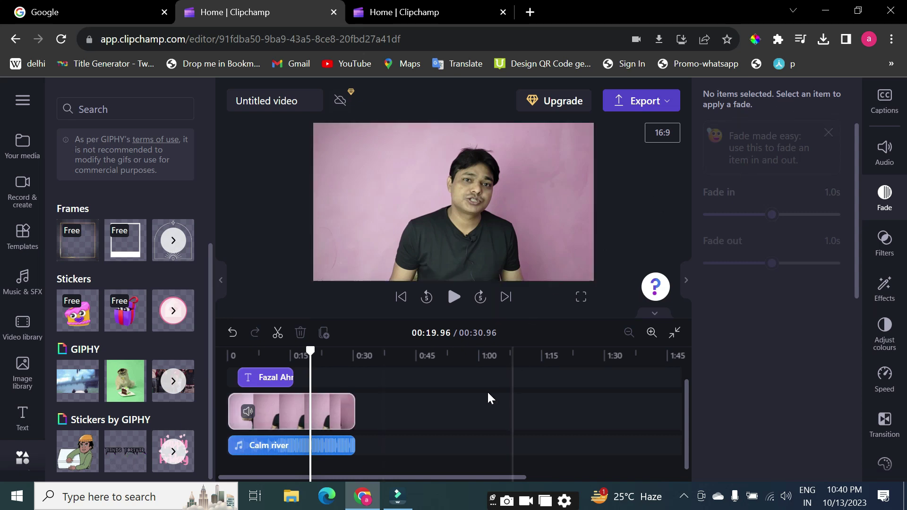
left_click(474, 409)
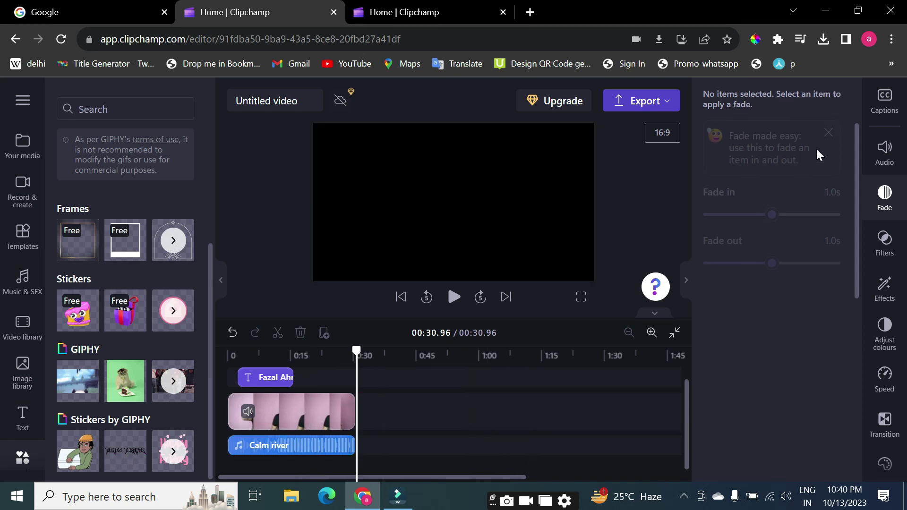
Step: Select the video clip on the timeline and dismiss the fade tip
scroll(340, 389, "up", 1)
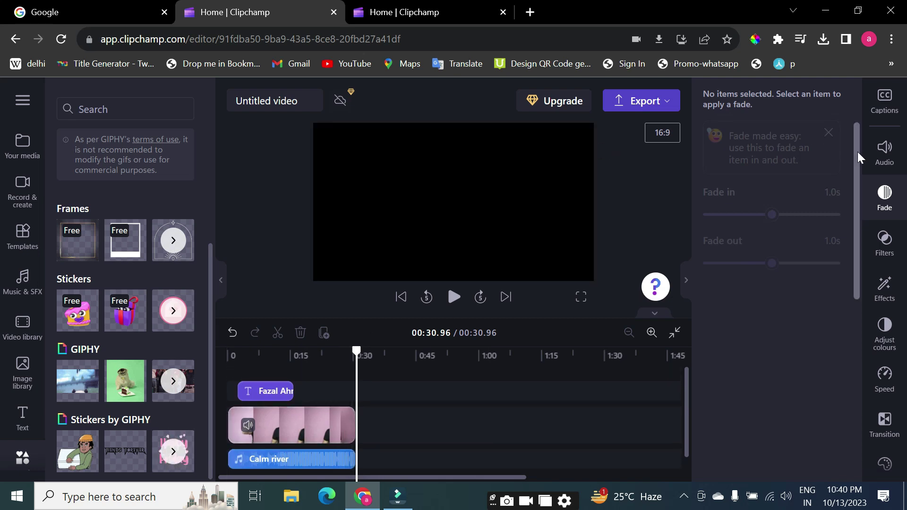
left_click(284, 425)
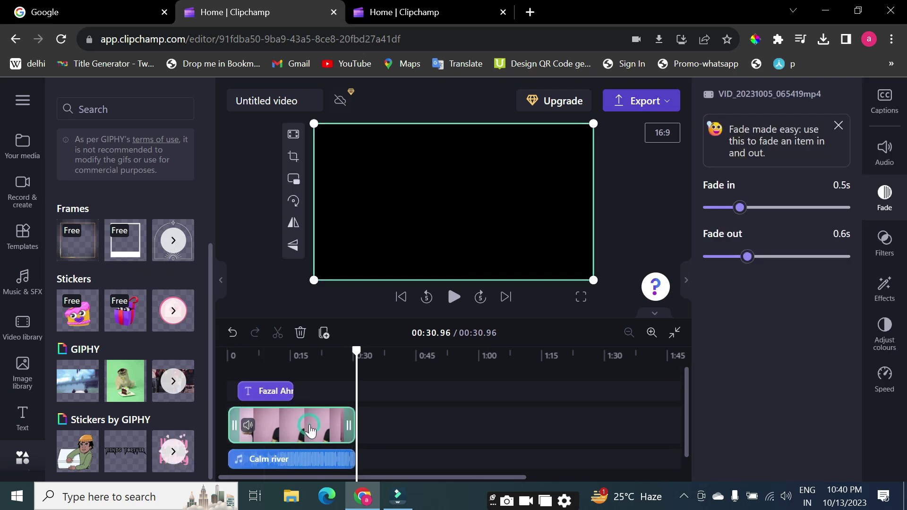
left_click(838, 125)
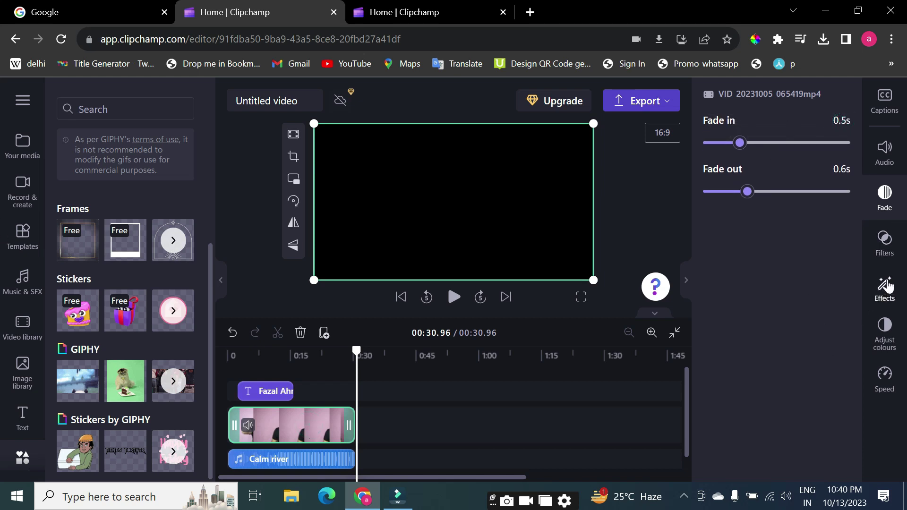
Step: Turn on autocaptions for the project with Hindi (India) as the recognition language
left_click(886, 97)
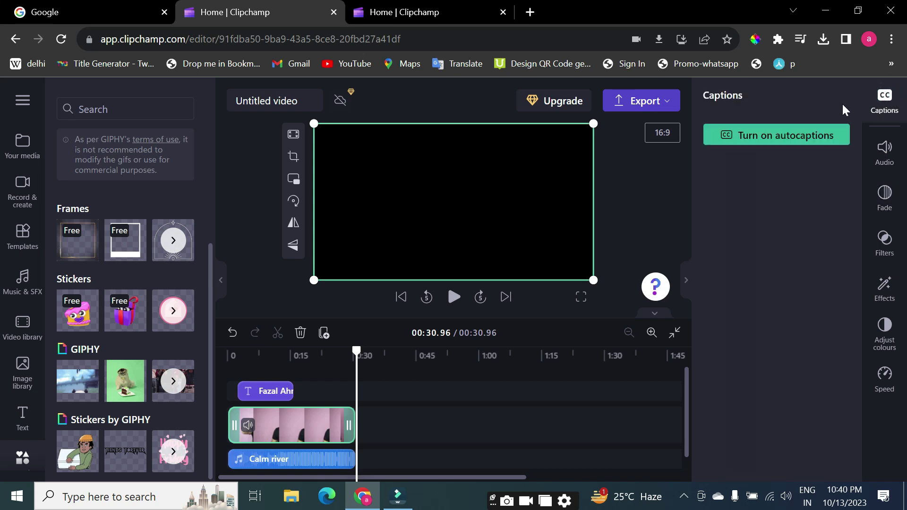
left_click(767, 132)
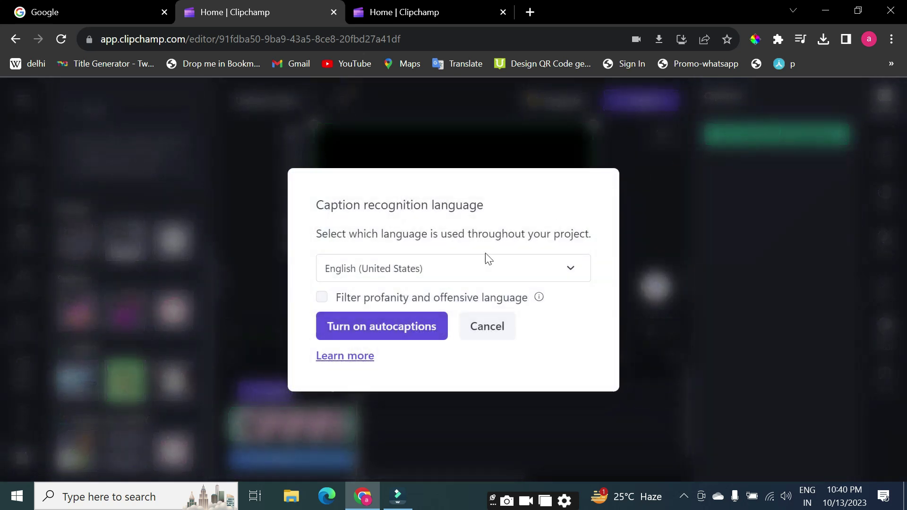
left_click(448, 270)
type("hini")
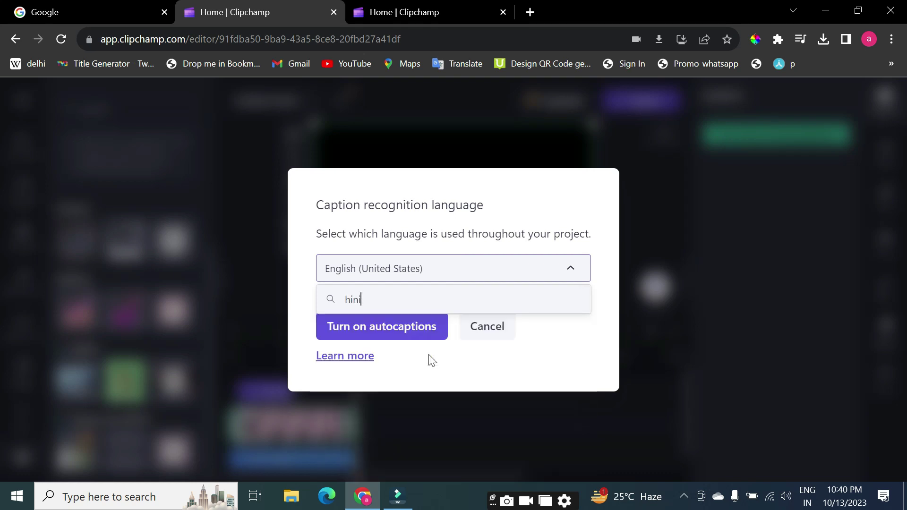
key("BackSpace")
type("di")
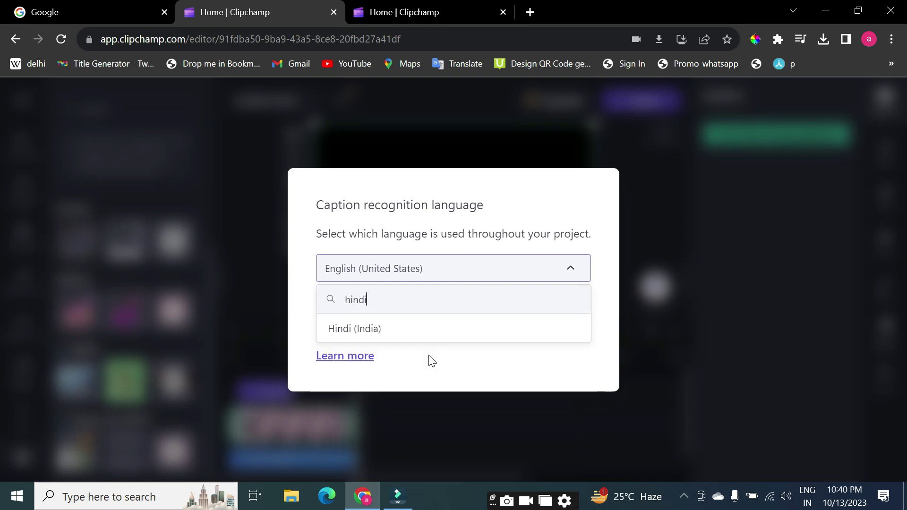
left_click(425, 333)
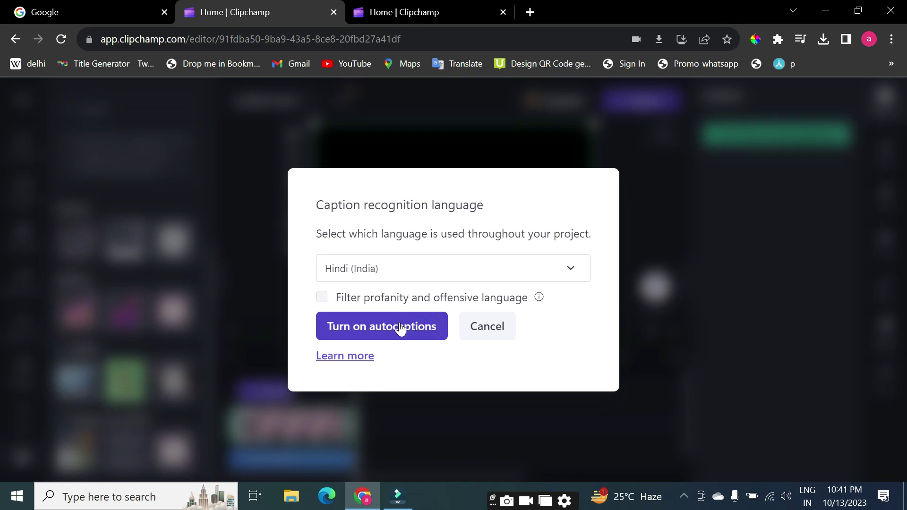
left_click(401, 327)
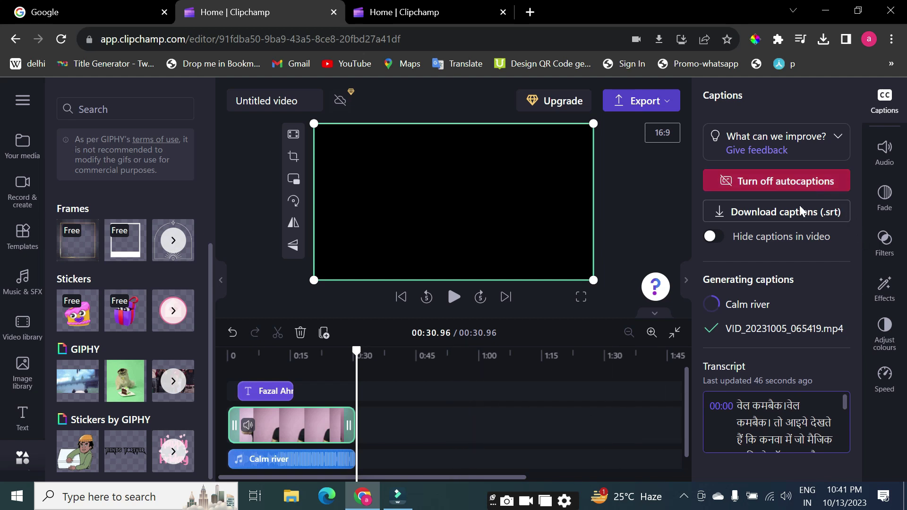
Step: Read through the generated transcript and play the video from near the start to check the captions in the frame
scroll(808, 396, "down", 5)
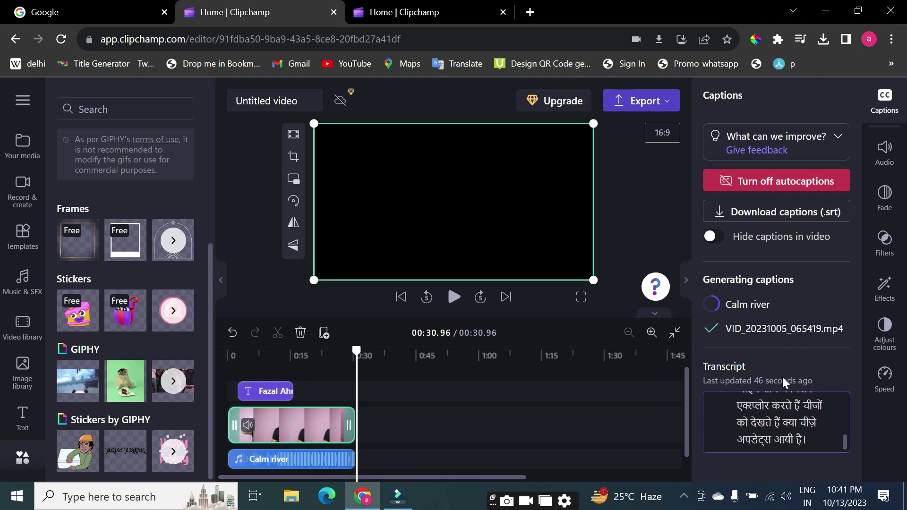
scroll(780, 421, "up", 5)
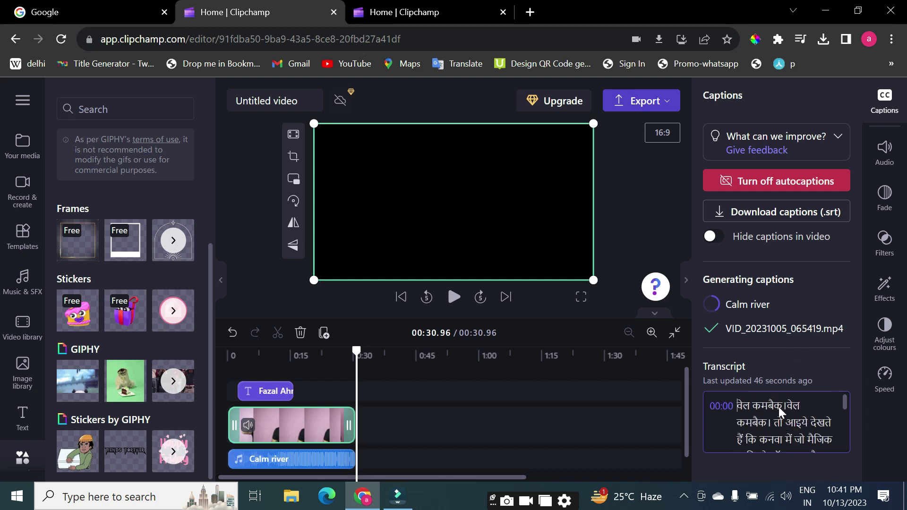
scroll(787, 421, "down", 5)
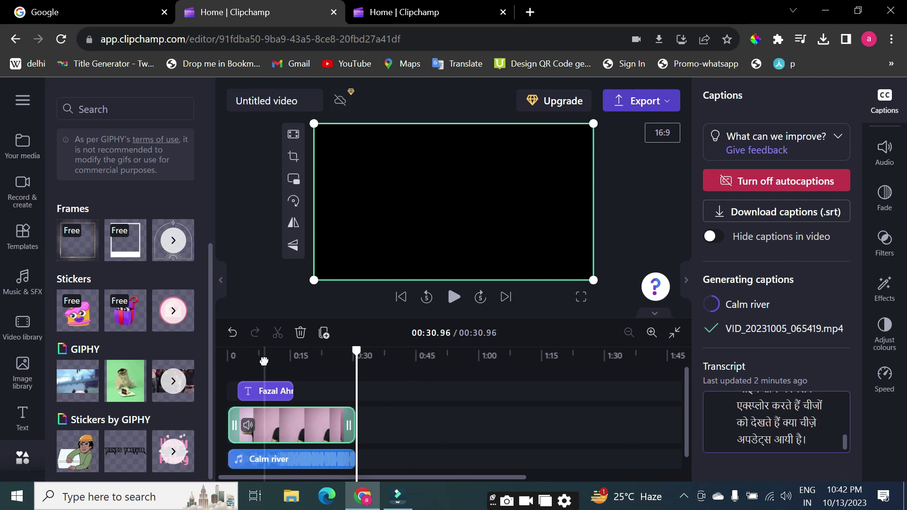
left_click_drag(263, 362, 243, 364)
key("space")
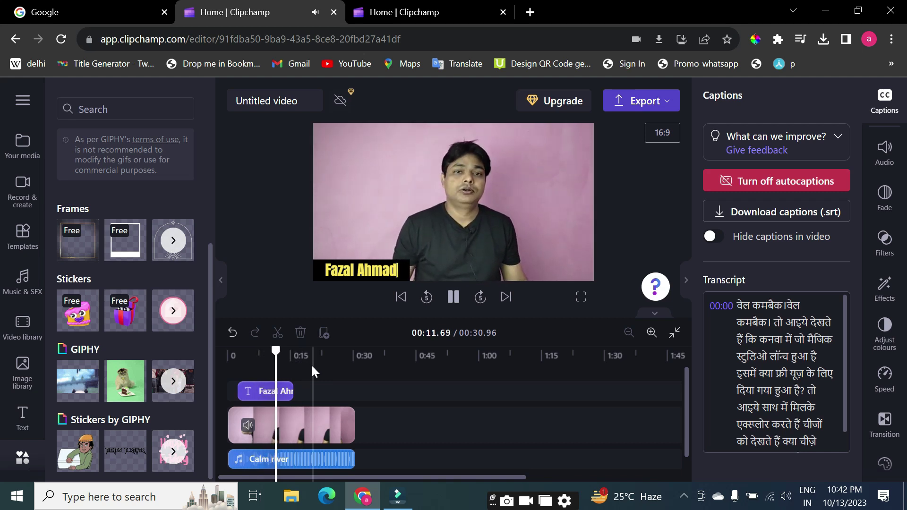
key("space")
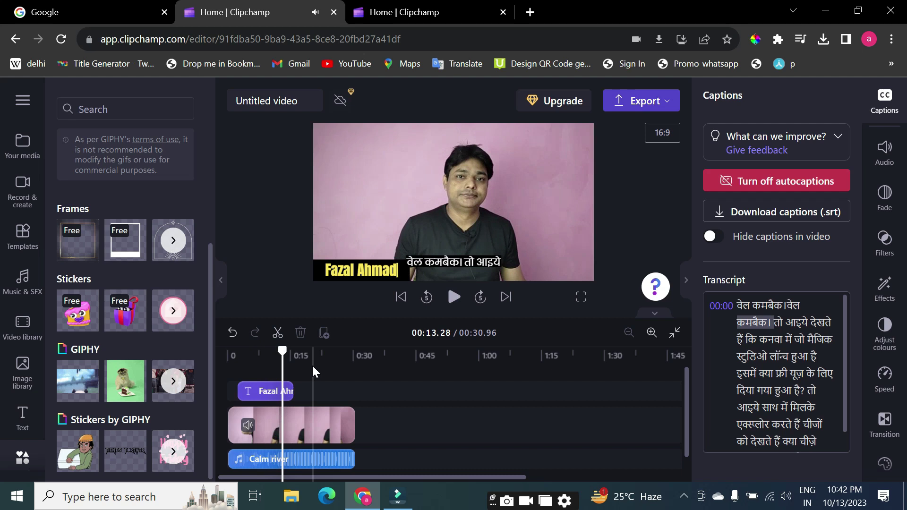
left_click(458, 263)
Step: Lower the Calm river music's volume slightly and detach the video clip's audio onto its own track
left_click(885, 150)
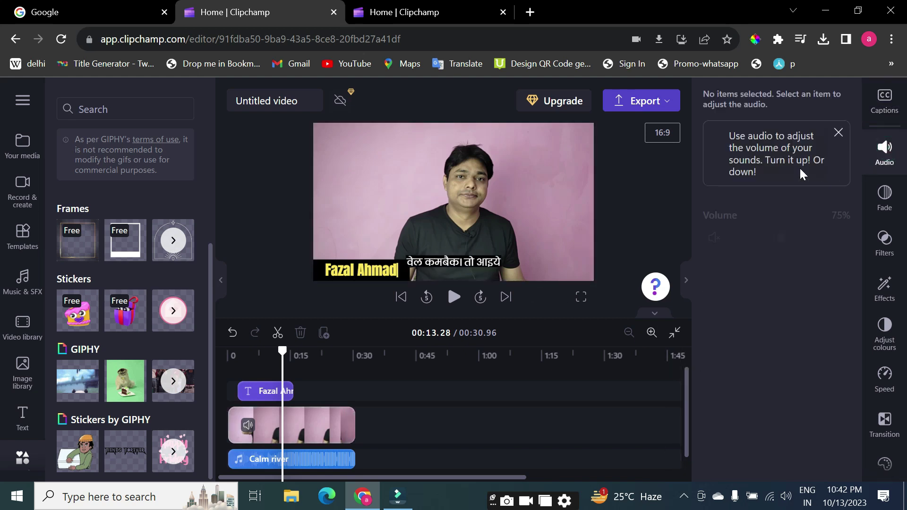
left_click(343, 450)
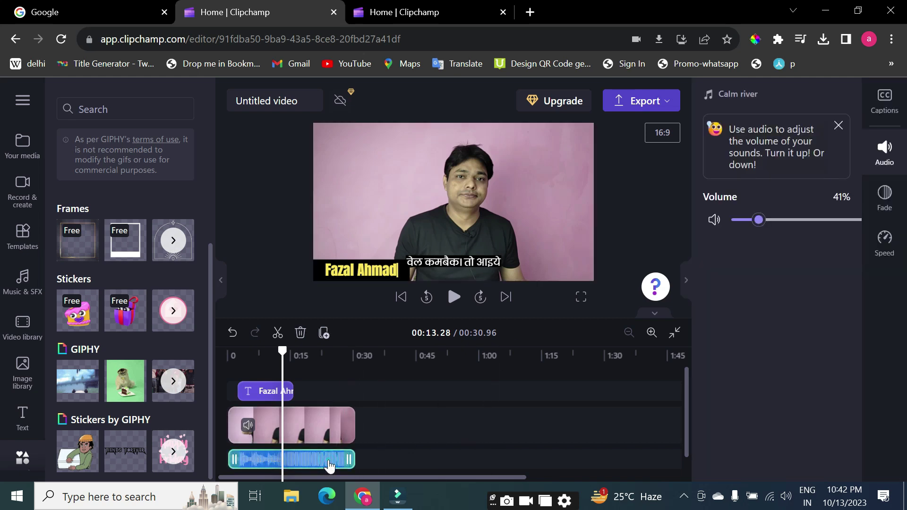
left_click_drag(758, 226, 752, 228)
left_click(322, 433)
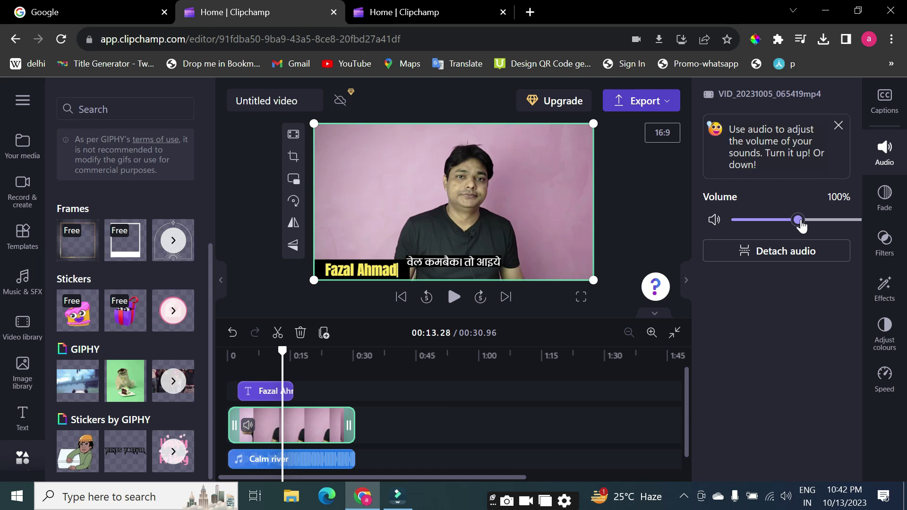
left_click(782, 254)
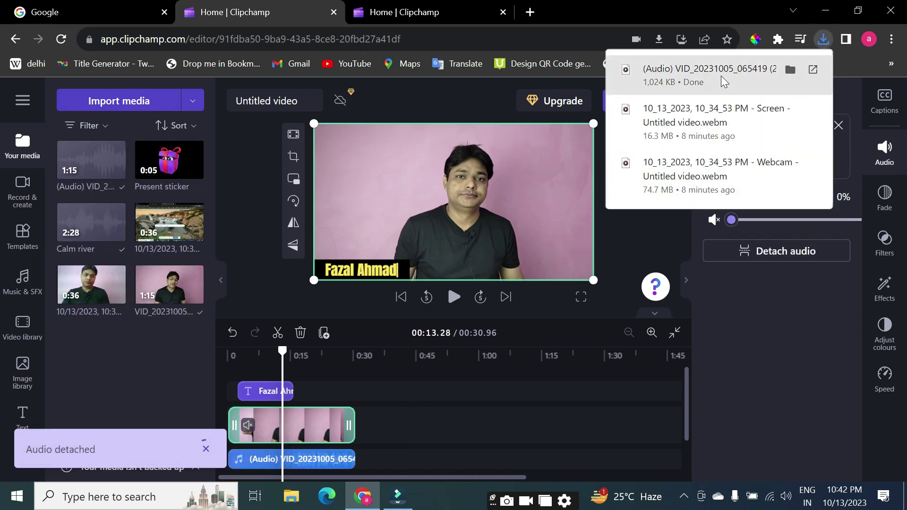
Step: Try shifting the detached audio to start at about 0:23, undo the move, and play the video briefly
scroll(364, 418, "down", 2)
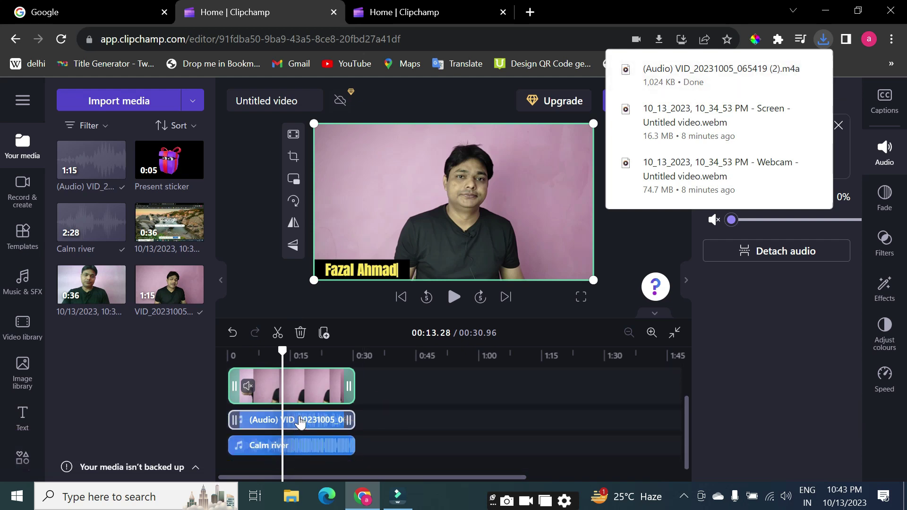
left_click_drag(301, 423, 396, 418)
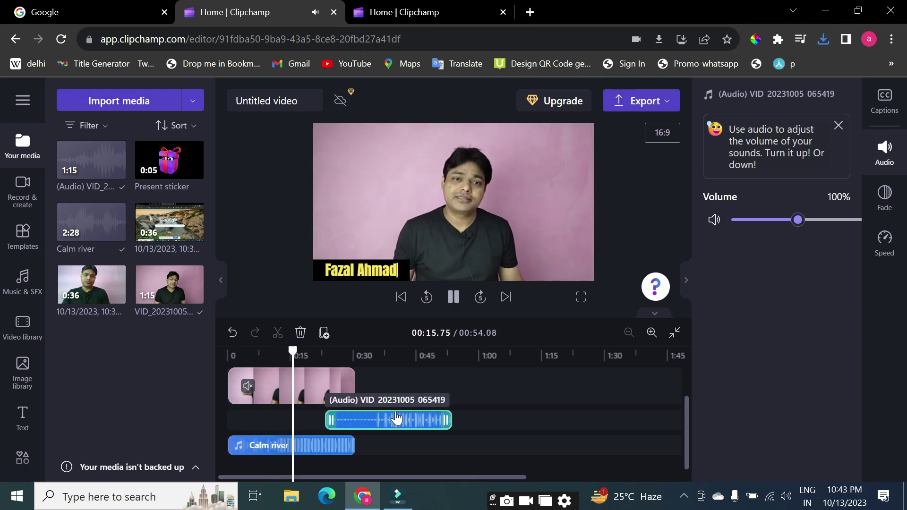
key("space")
key("ctrl+z")
key("space")
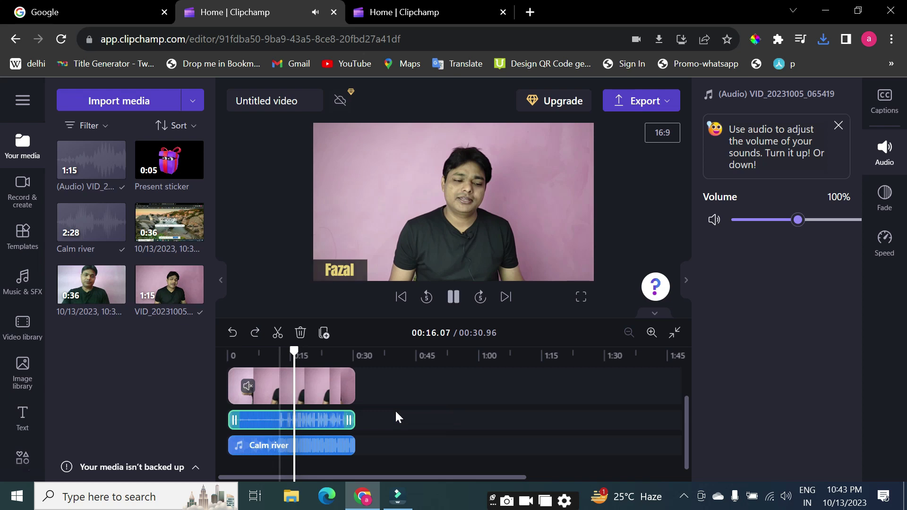
key("space")
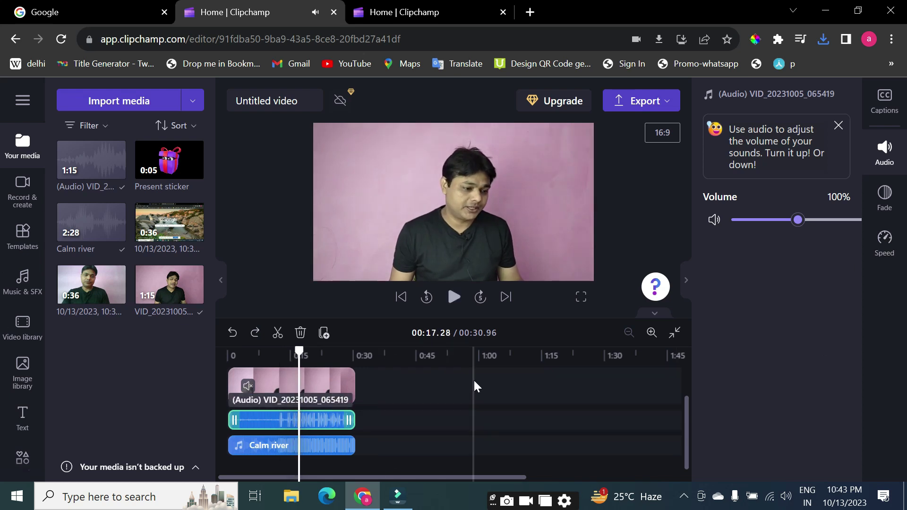
Step: Look over the detached audio's fade settings, set the video clip's speed to 1.5x, and play the result from the start
left_click(893, 210)
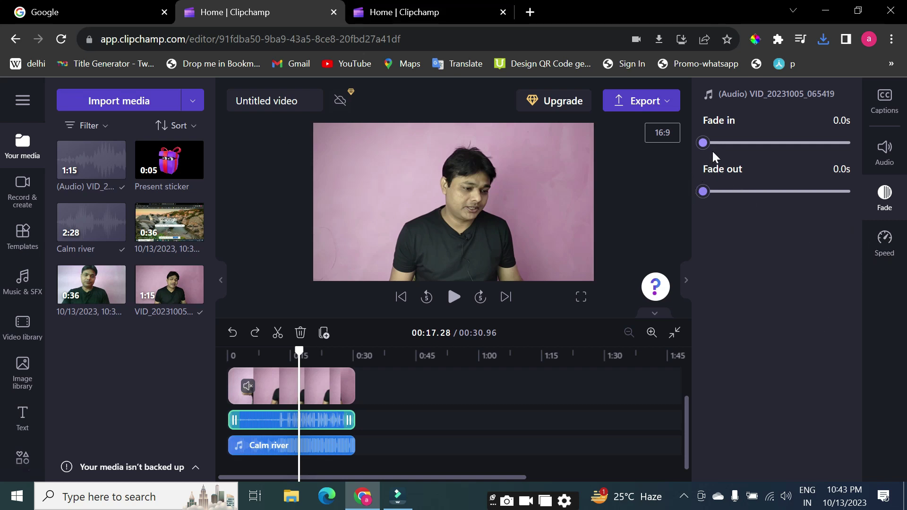
left_click(886, 246)
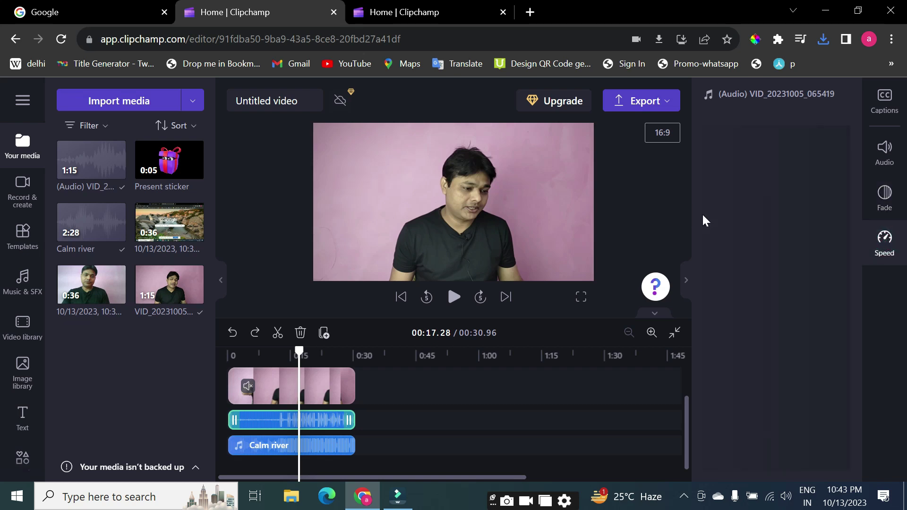
left_click(331, 386)
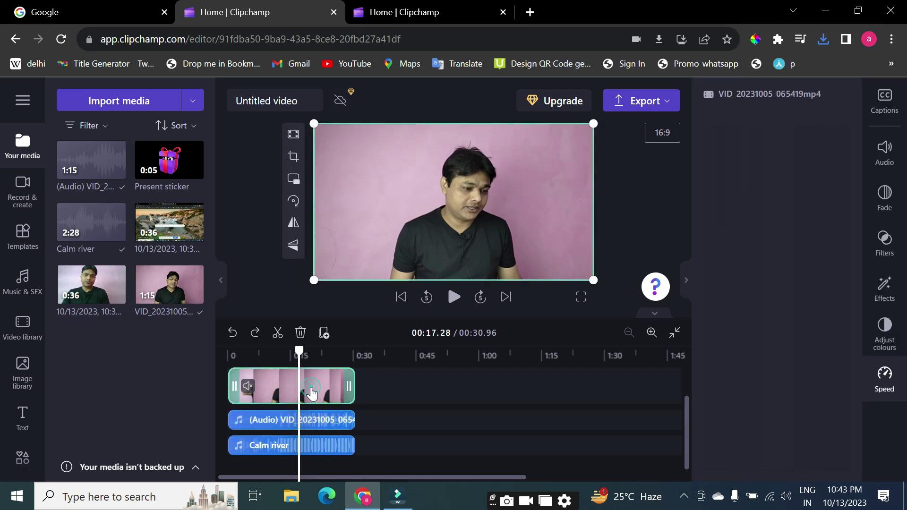
left_click(884, 375)
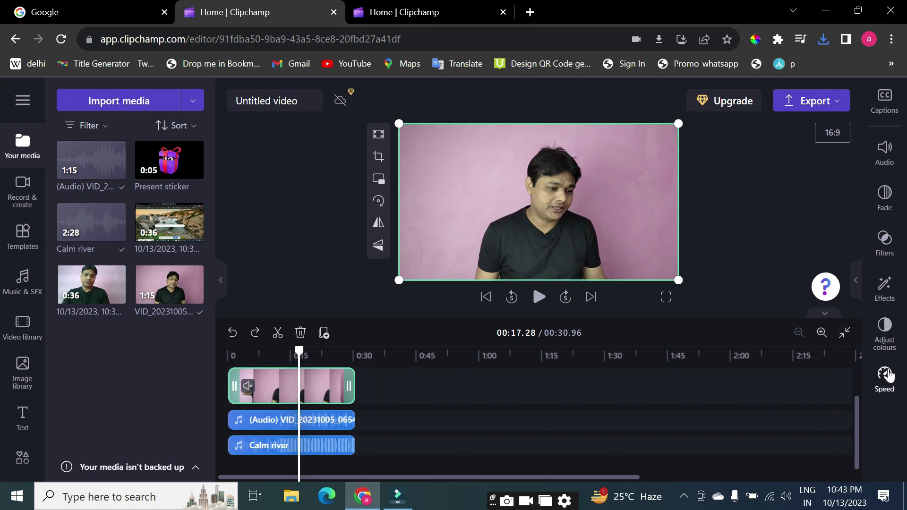
left_click(885, 376)
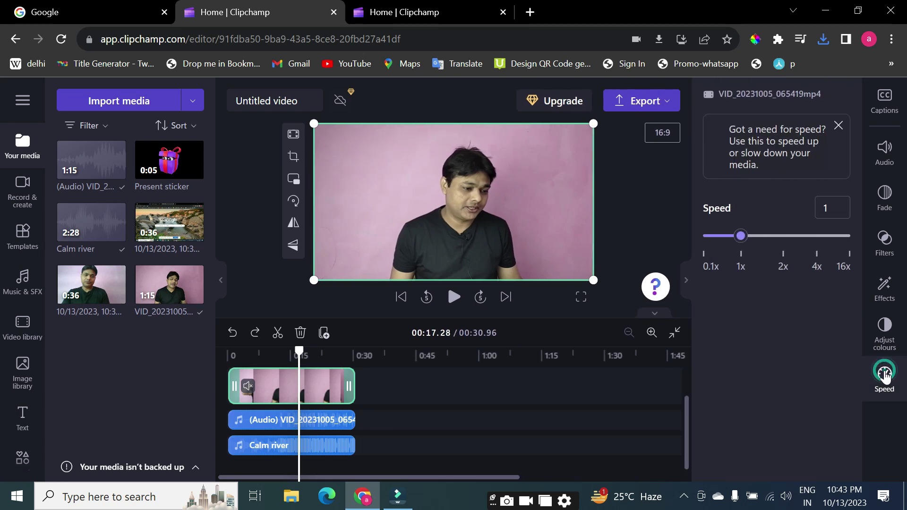
left_click_drag(741, 236, 761, 236)
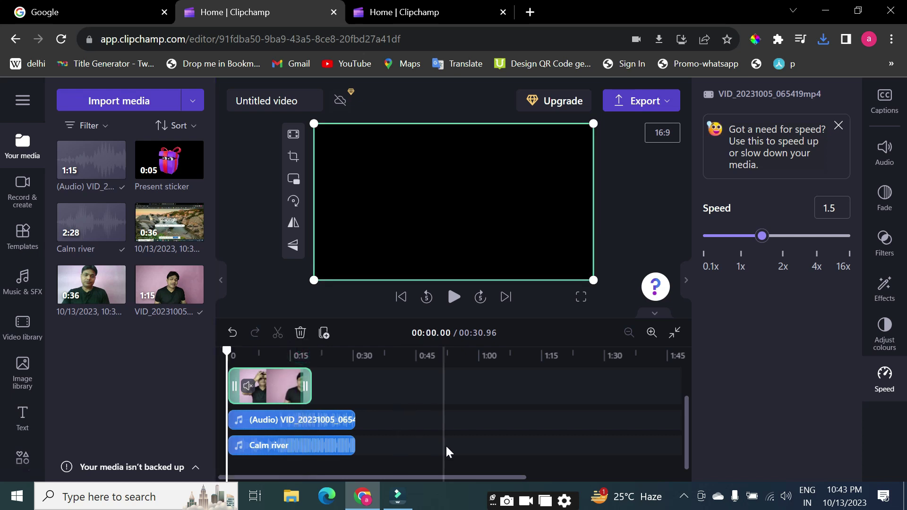
key("space")
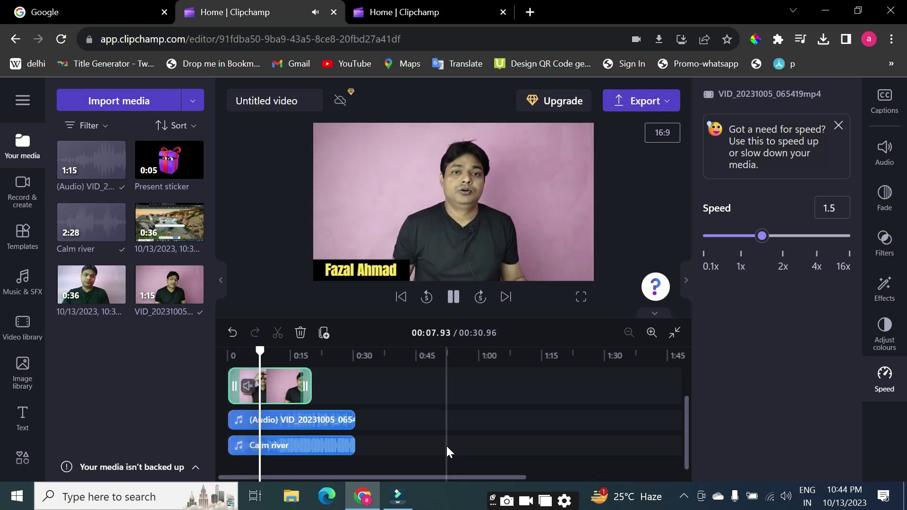
key("space")
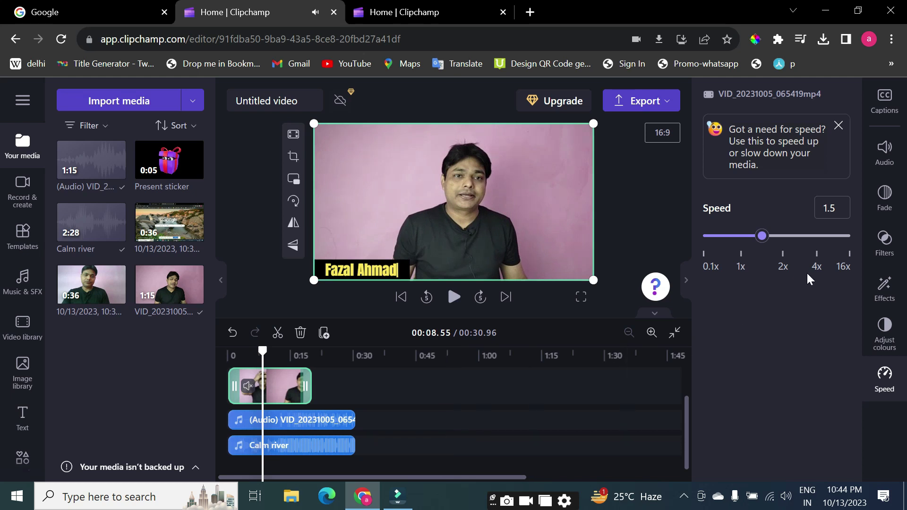
Step: Set the detached audio's speed to 1.5x to match the video clip
left_click(294, 422)
left_click(298, 387)
left_click(301, 419)
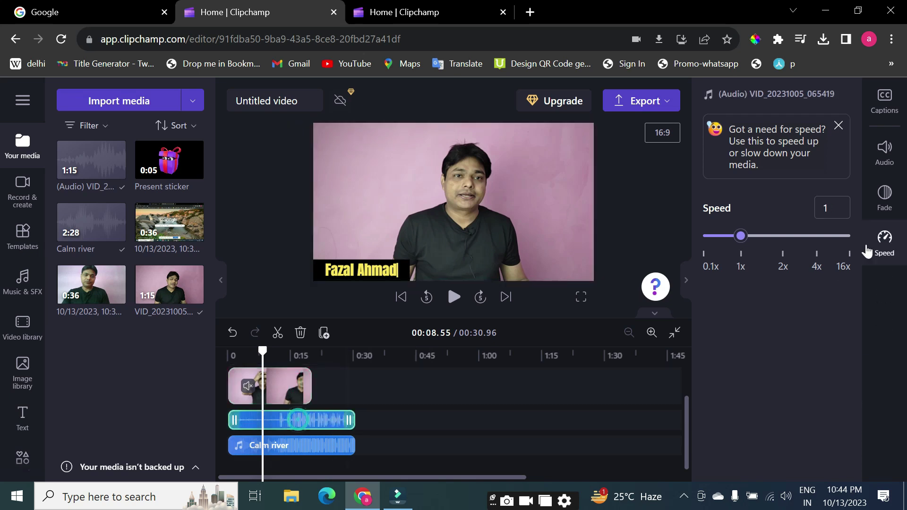
left_click(830, 208)
type("5")
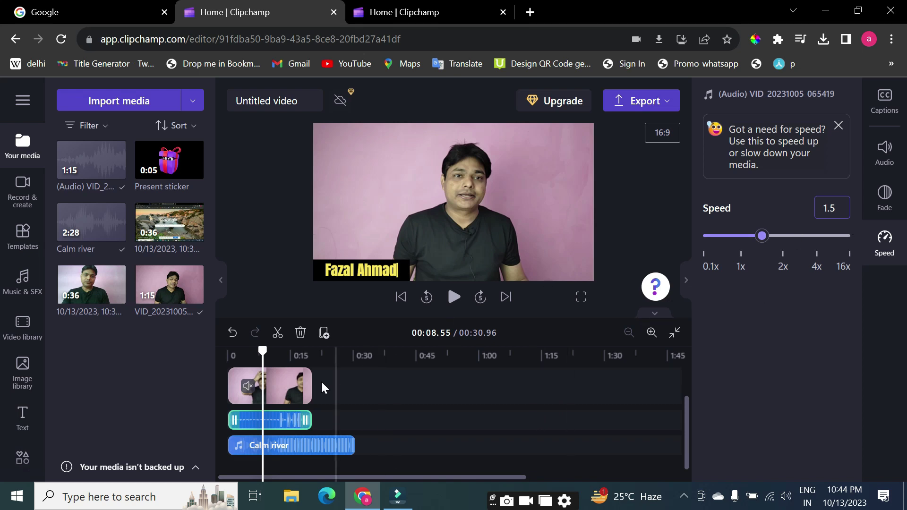
Step: Play the video from the start to check the sync and reset the detached audio's speed to 1x
left_click_drag(253, 355, 226, 355)
key("space")
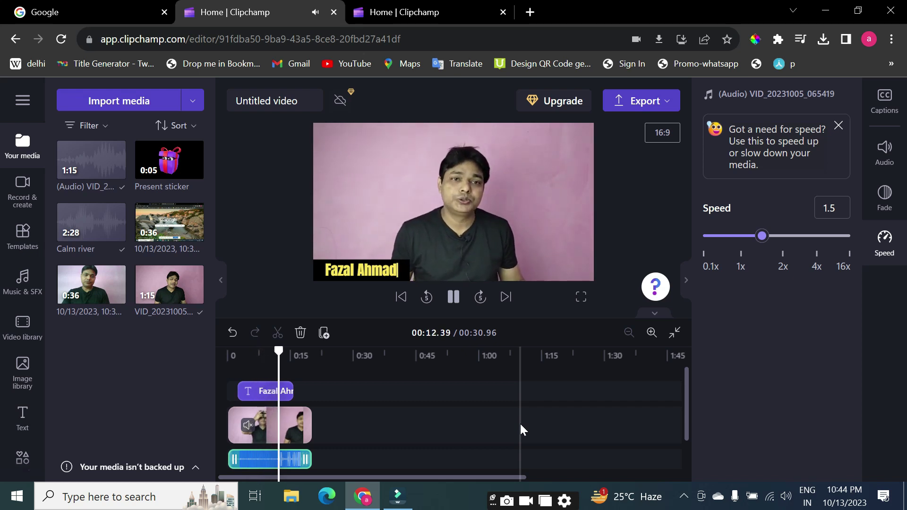
key("space")
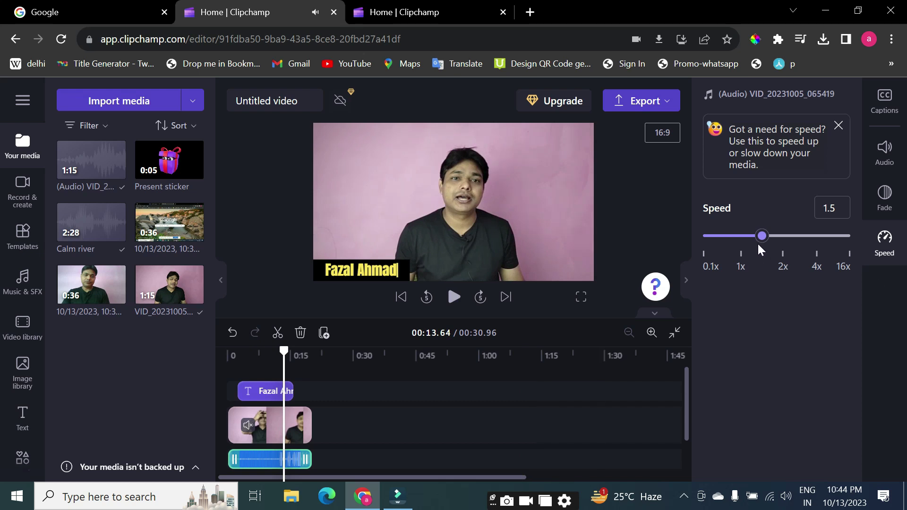
left_click_drag(762, 240, 740, 243)
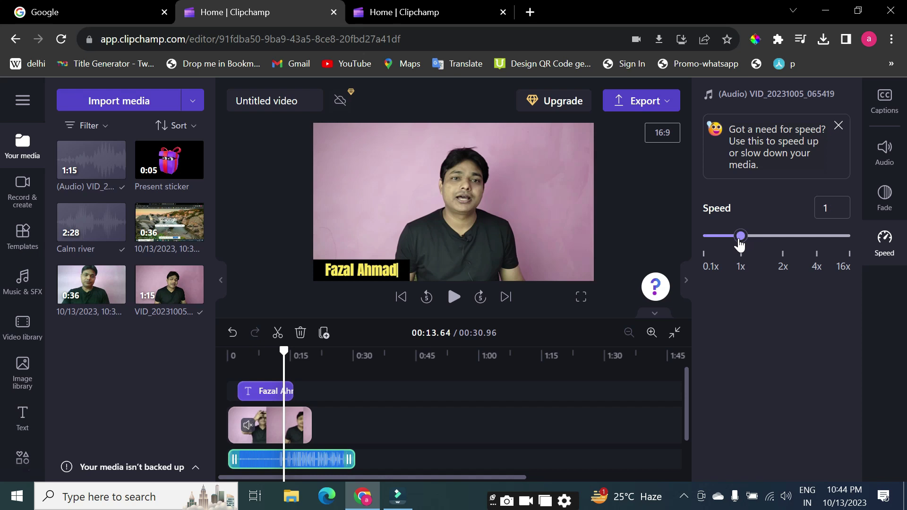
Step: Reset the video clip's speed to 1x so it matches the detached audio
left_click(293, 433)
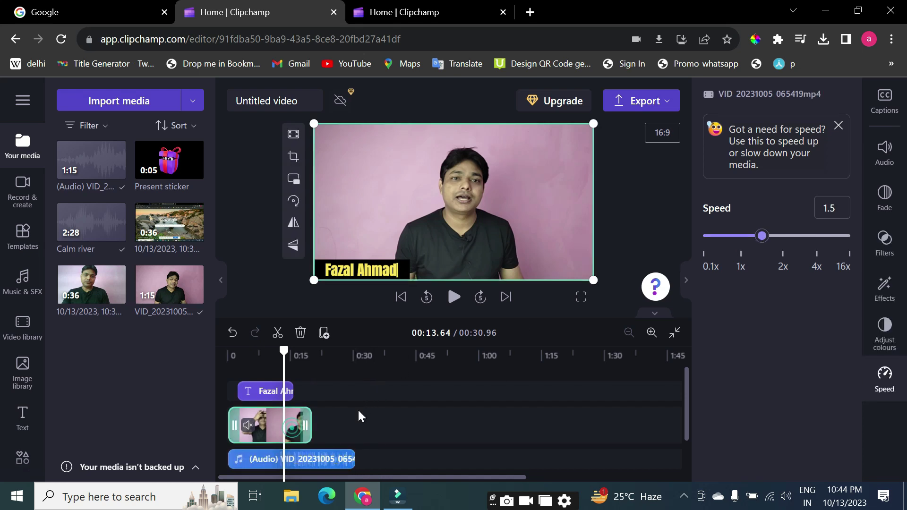
left_click_drag(762, 239, 741, 255)
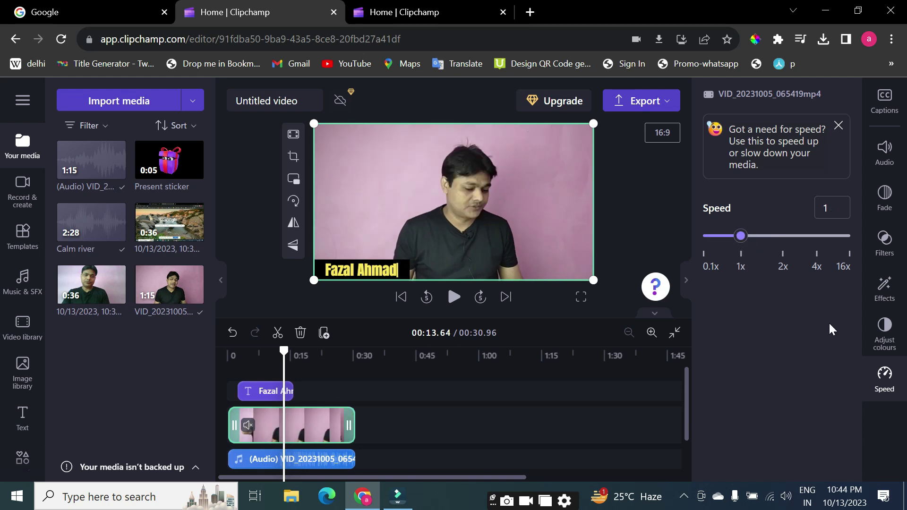
left_click(885, 327)
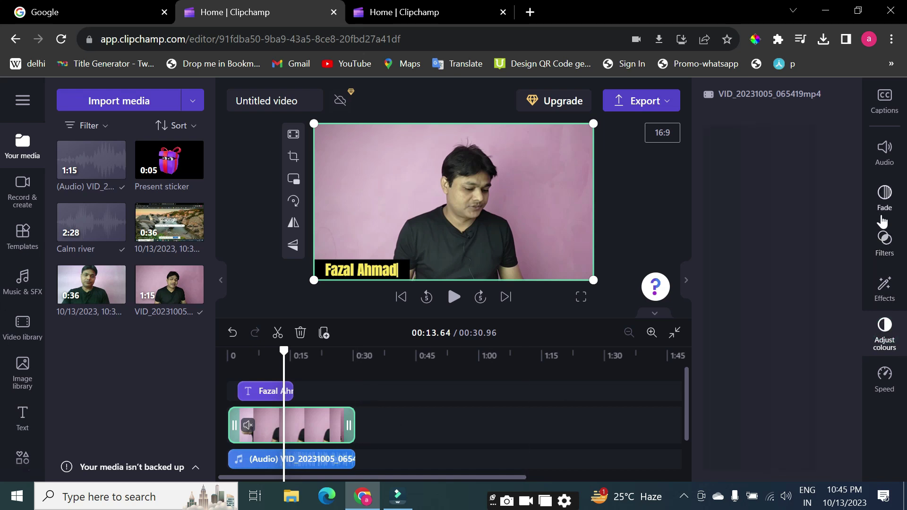
Step: Try the Orange and teal, Bold and blue, and Vibrant vlogger filters on the video clip, raising the intensity of Bold and blue
left_click(885, 240)
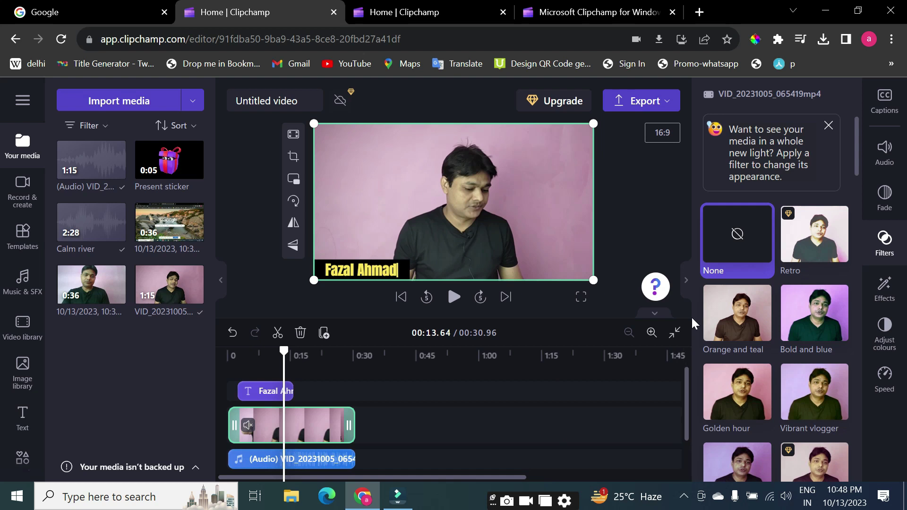
left_click(741, 327)
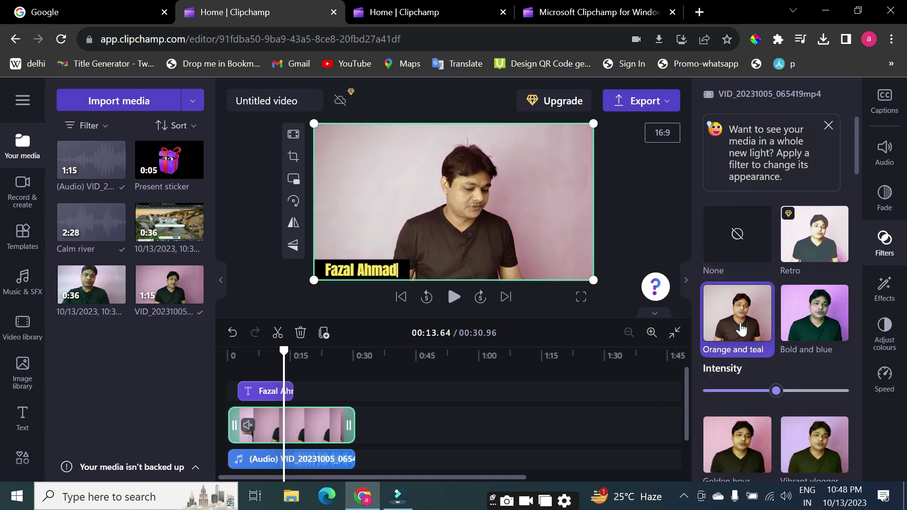
left_click(823, 324)
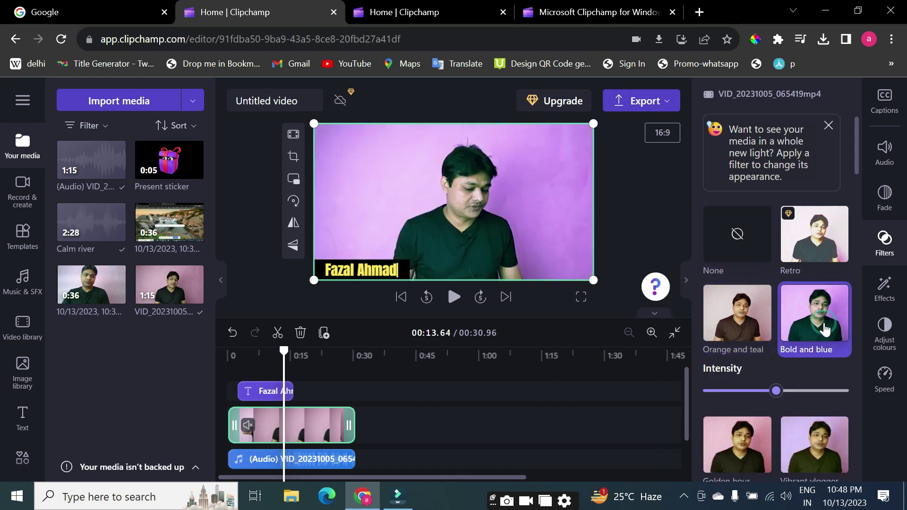
scroll(811, 367, "down", 2)
scroll(812, 367, "down", 1)
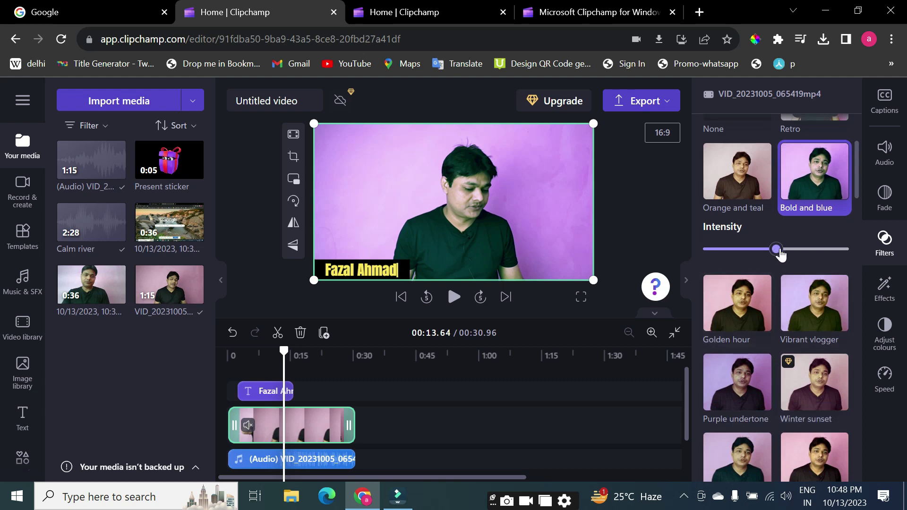
left_click_drag(776, 249, 795, 249)
left_click(785, 348)
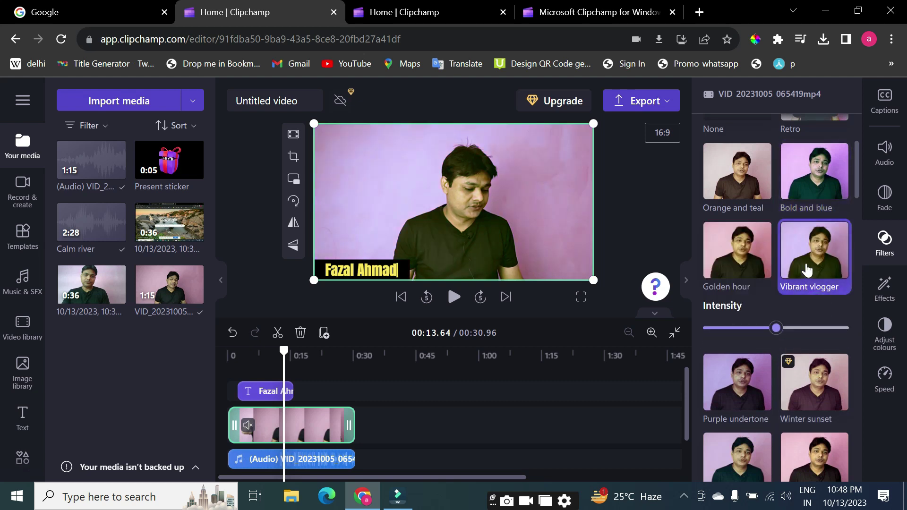
left_click(808, 267)
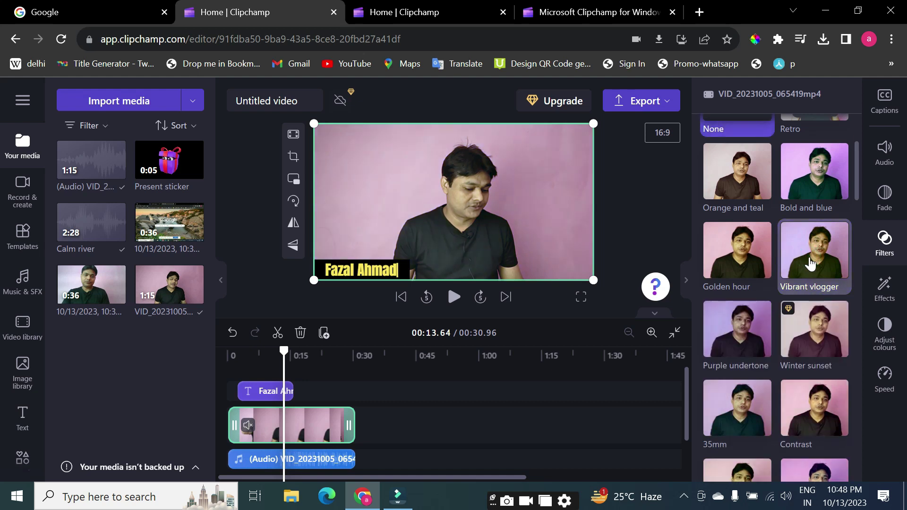
Step: Try the Contrast filter on the video clip and replace it with the Increased filter
scroll(806, 351, "down", 3)
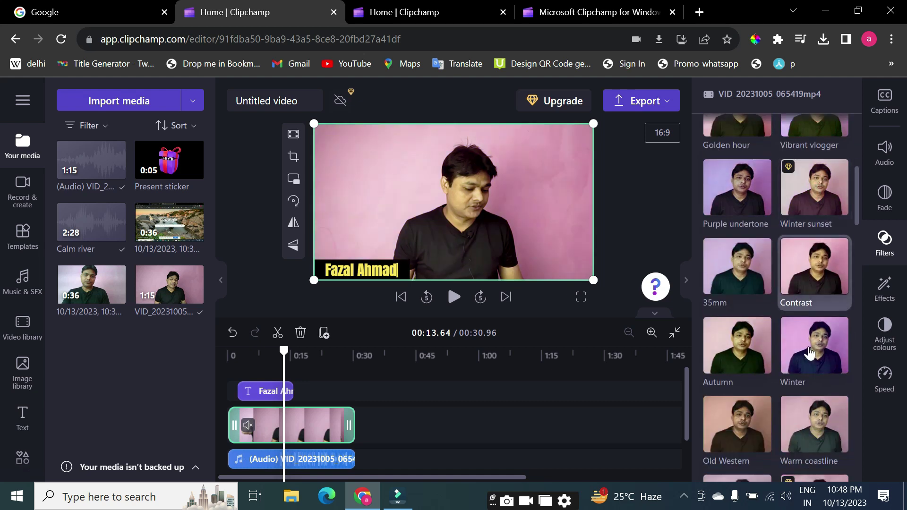
left_click(745, 275)
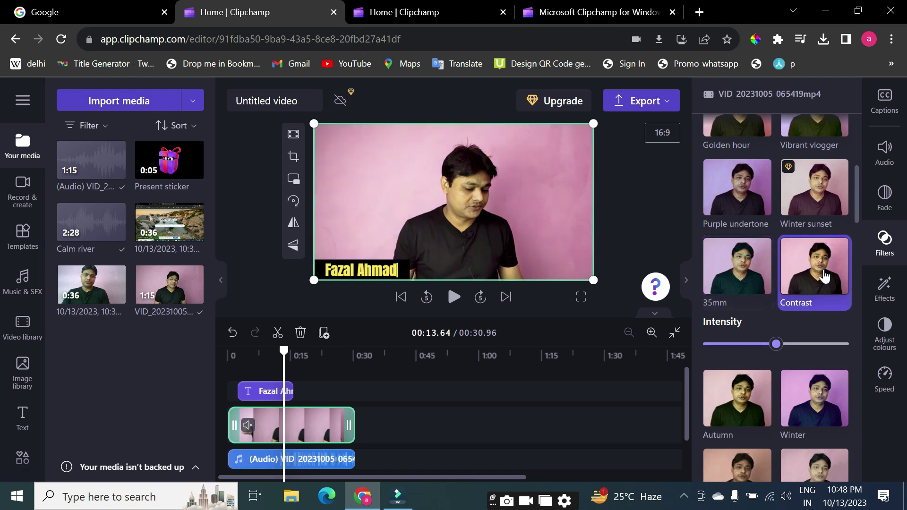
scroll(758, 398, "down", 10)
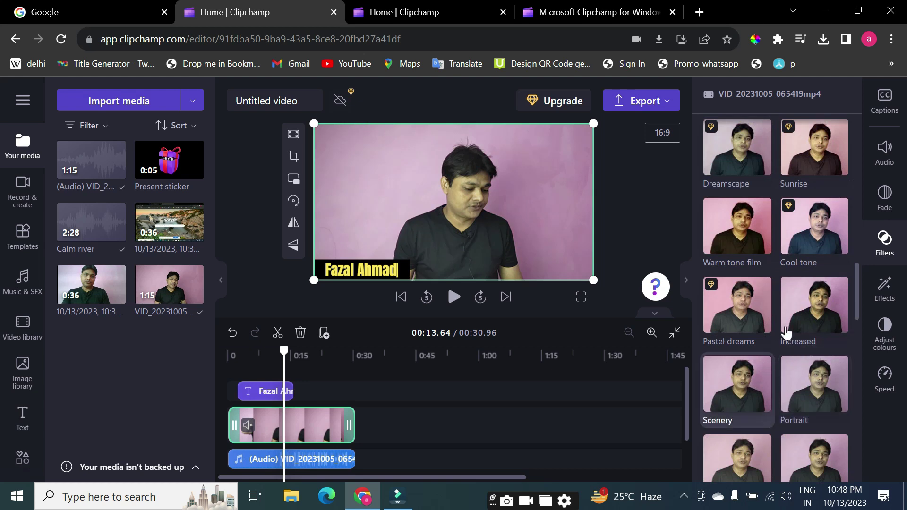
left_click(806, 307)
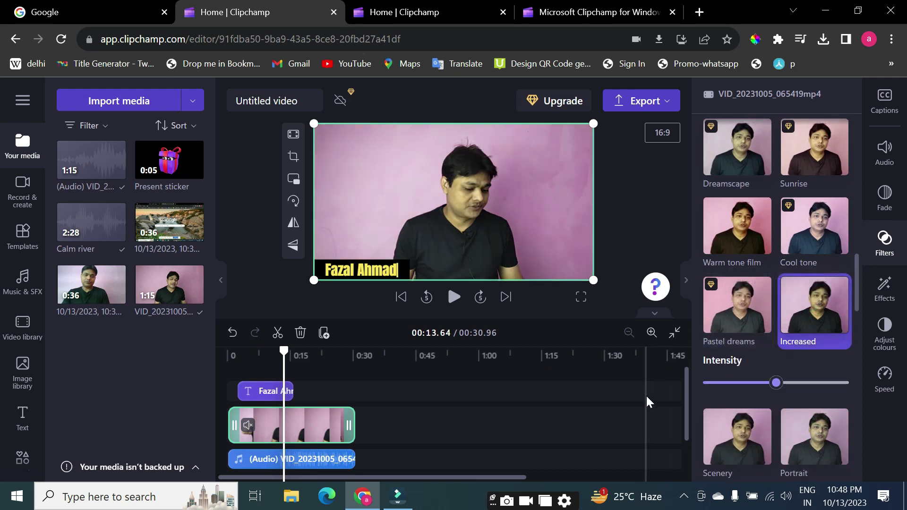
left_click(631, 403)
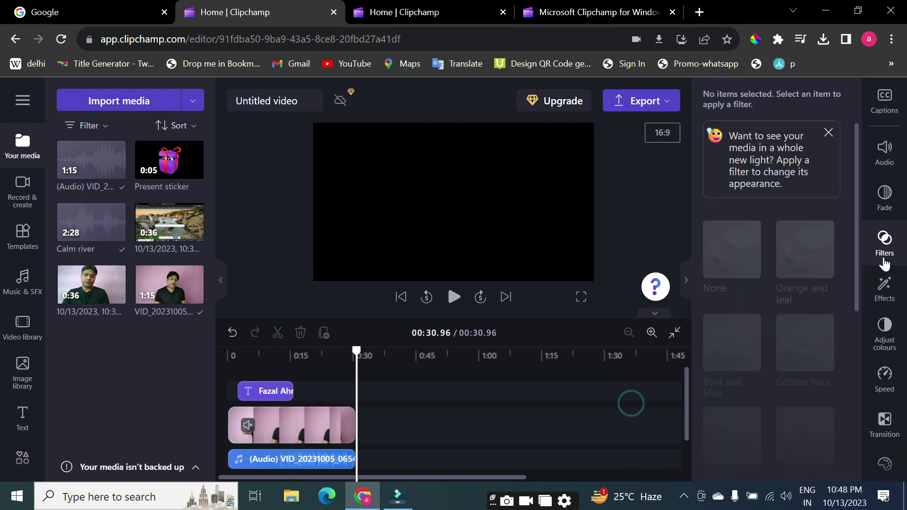
Step: Try the Spin effect with Bounce on the video clip and view the frame at about 0:24
left_click(348, 427)
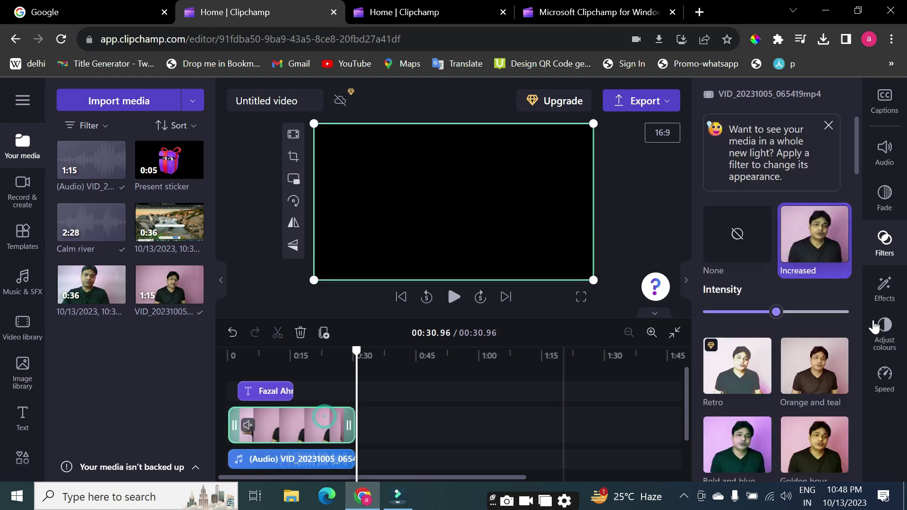
left_click(885, 287)
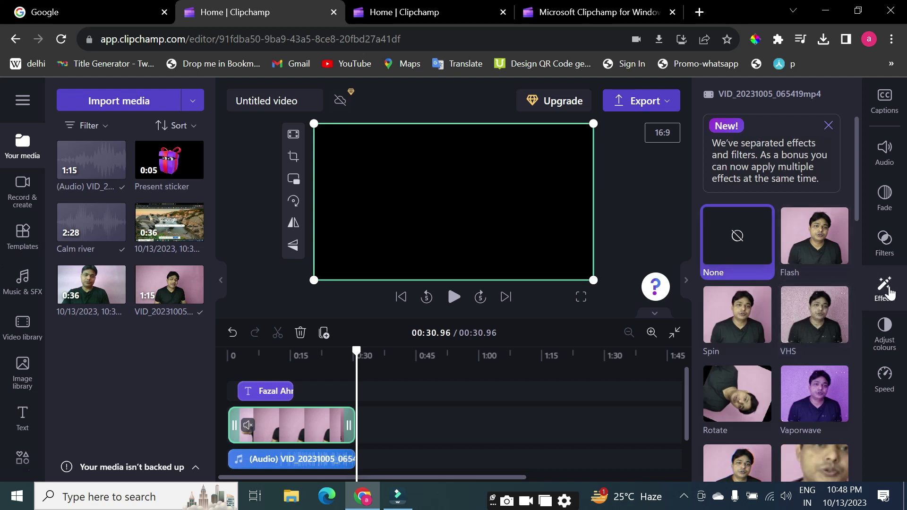
left_click(887, 289)
left_click(886, 290)
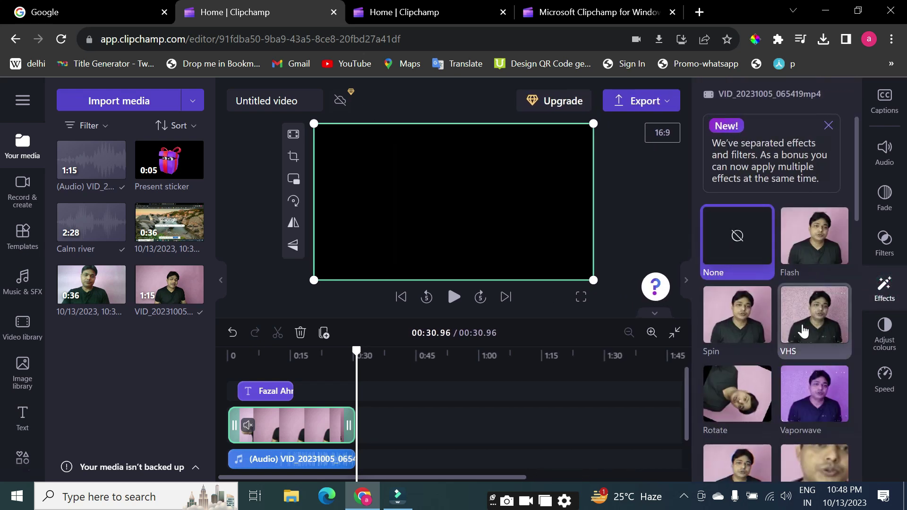
left_click(884, 240)
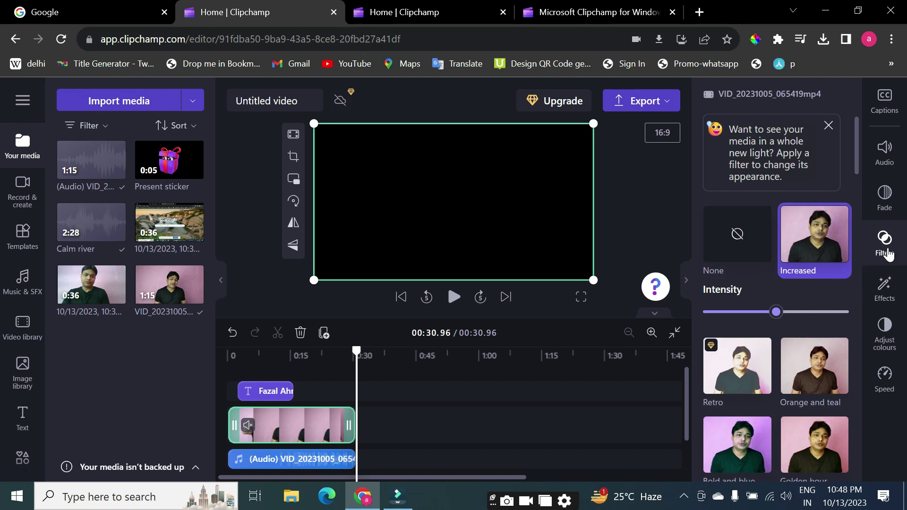
left_click(885, 289)
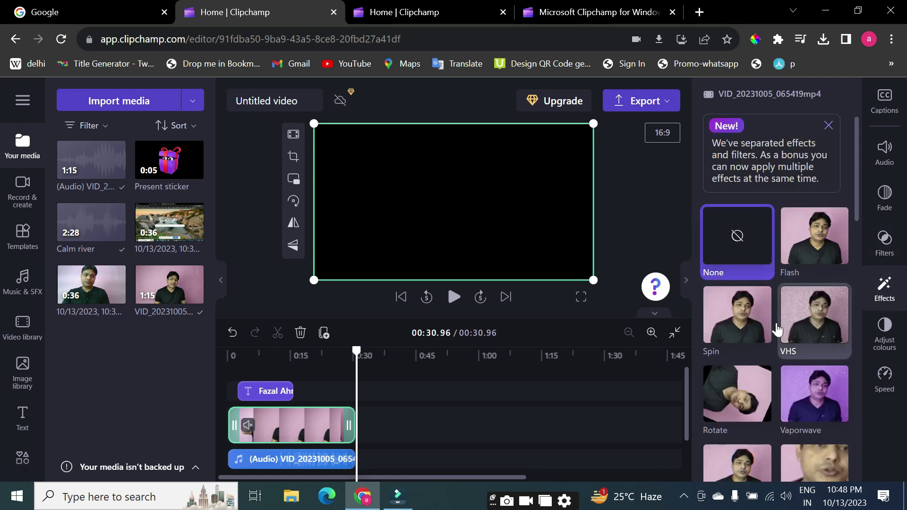
scroll(777, 329, "down", 2)
left_click(742, 255)
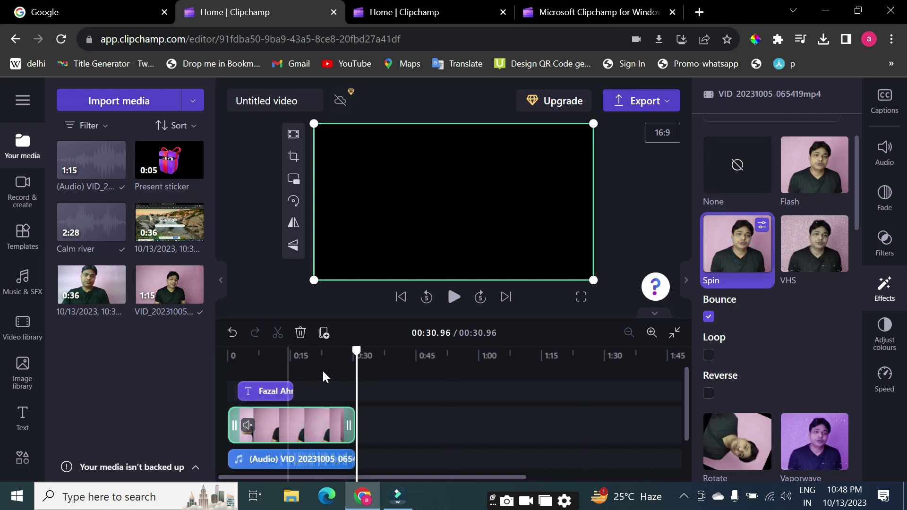
left_click_drag(358, 351, 330, 352)
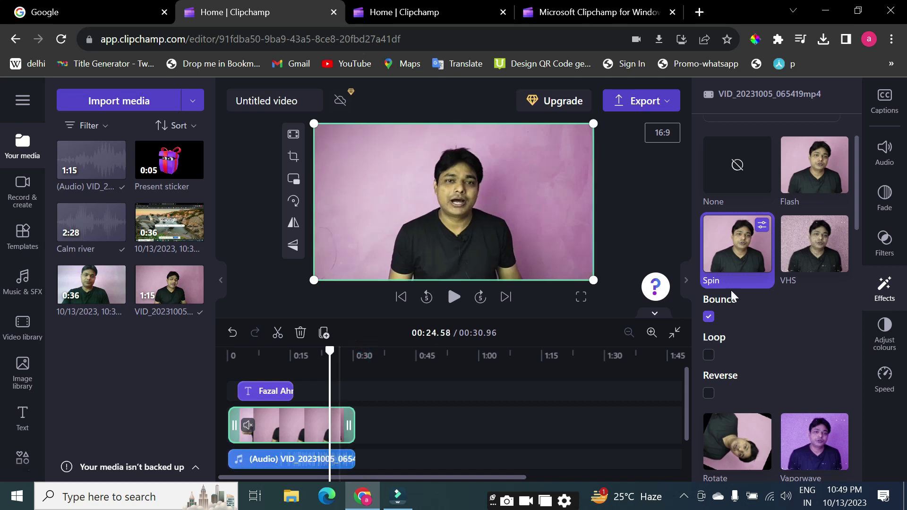
Step: Add the Vaporwave effect to the video clip and play a short section up to about 0:20
scroll(821, 312, "down", 3)
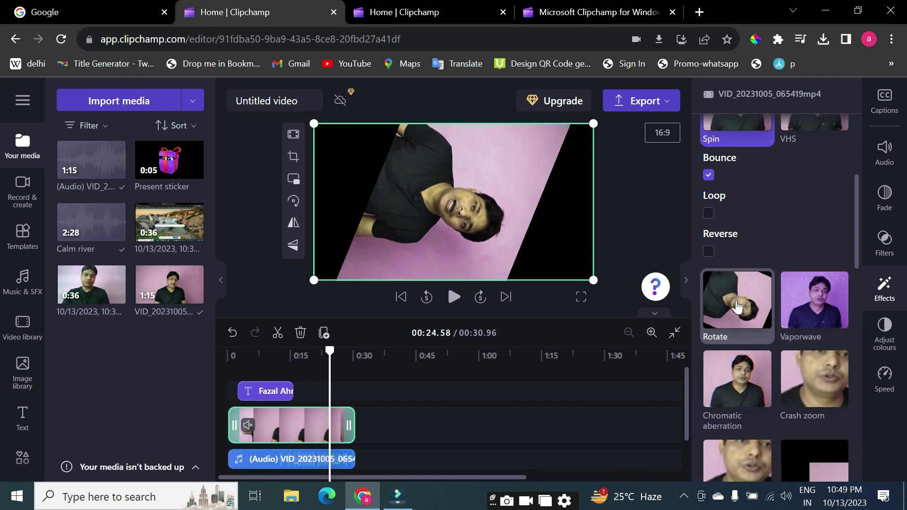
left_click(823, 301)
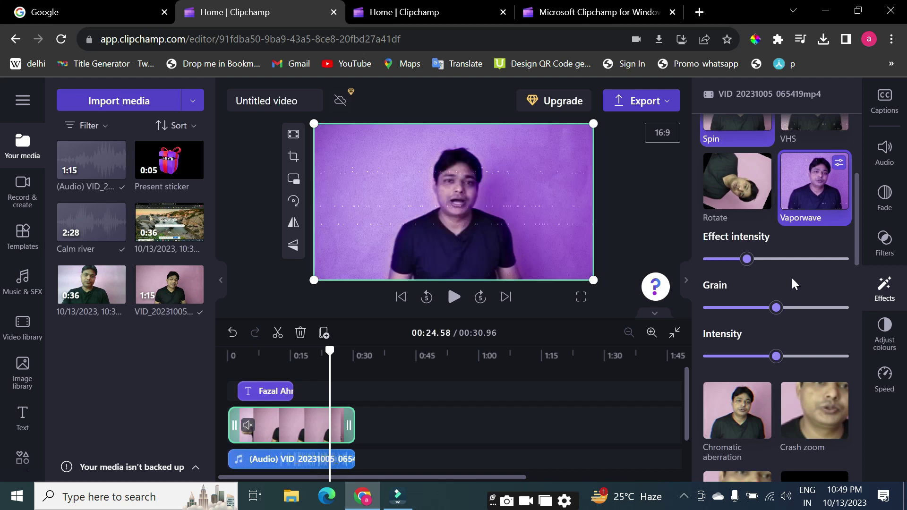
left_click(303, 373)
key("space")
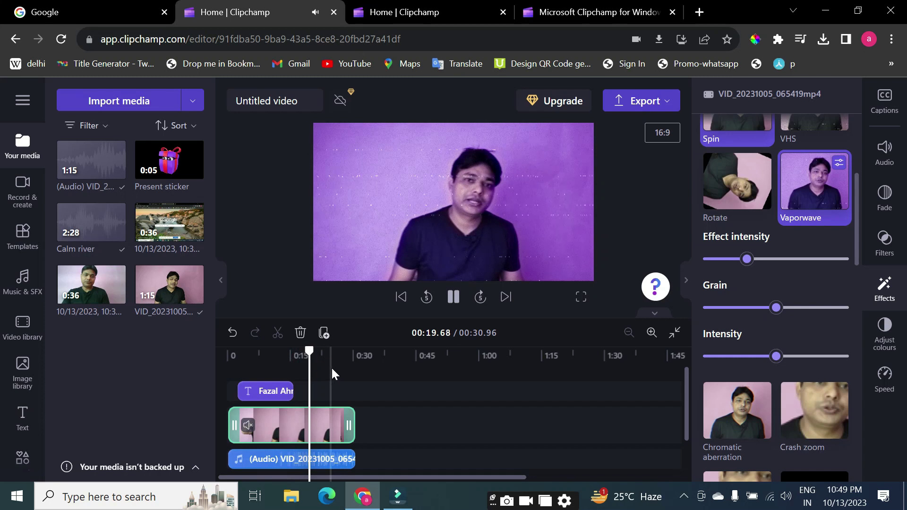
key("space")
Step: Add the Slow zoom effect to the video clip and play it from an earlier point in the timeline
scroll(765, 378, "down", 5)
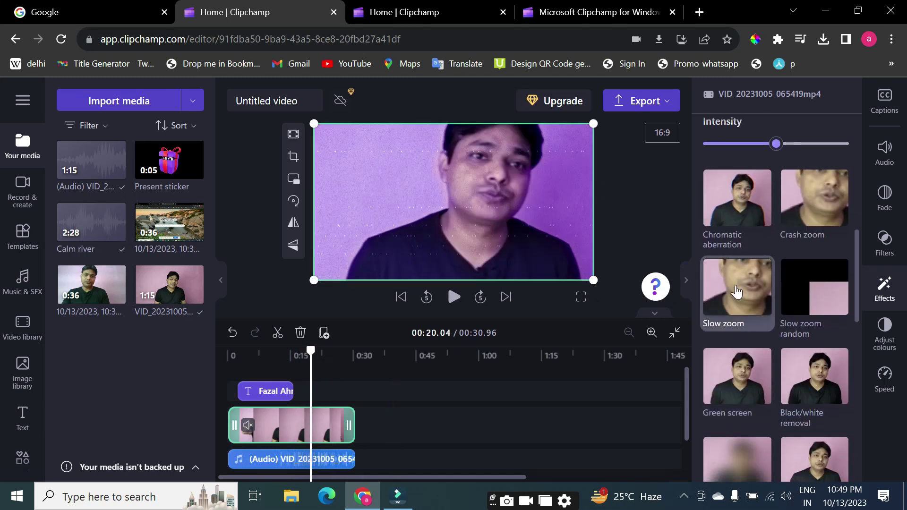
left_click(736, 292)
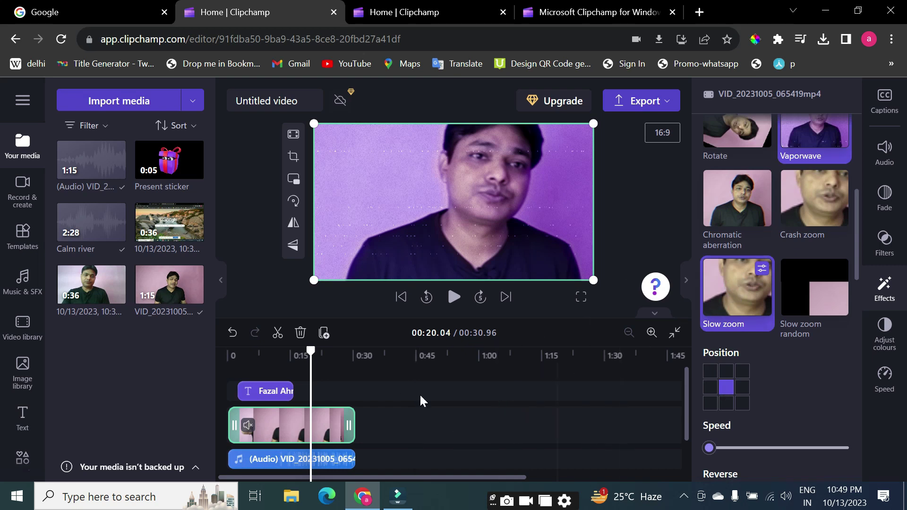
left_click(263, 358)
key("space")
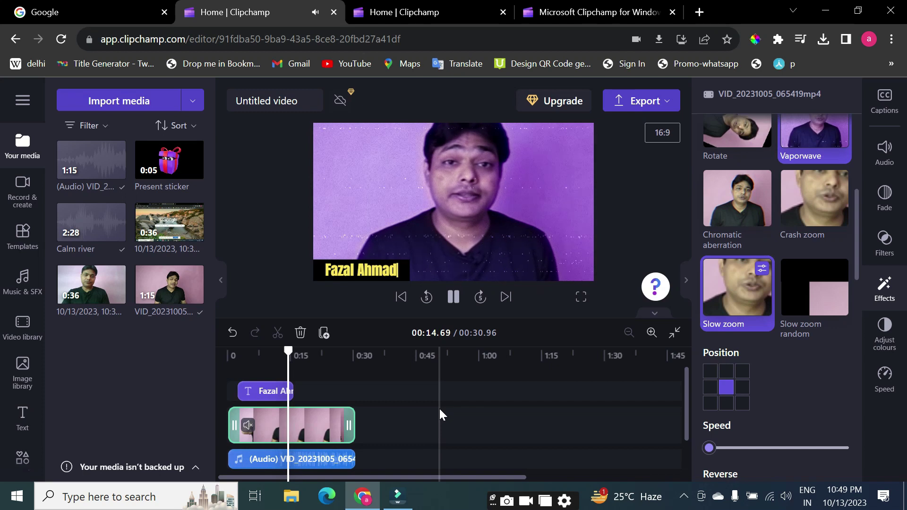
Step: Stop playback and remove all effects from the video clip
key("space")
scroll(831, 368, "up", 6)
left_click(749, 260)
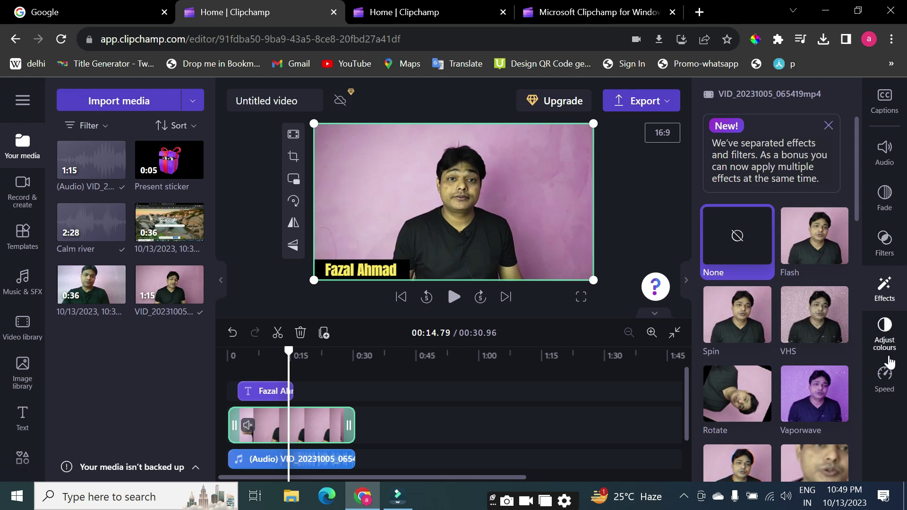
Step: Raise the video clip's exposure slightly and lower its contrast, saturation and temperature a little
left_click(885, 338)
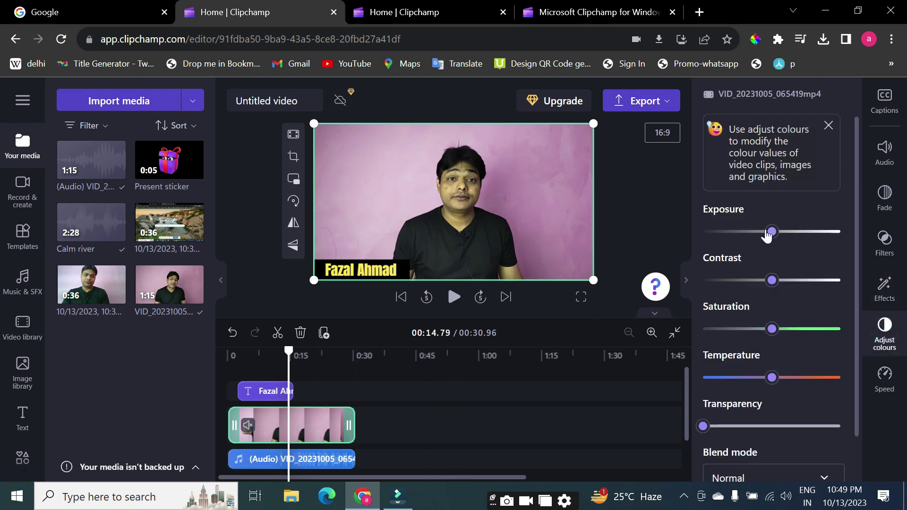
left_click_drag(774, 232, 788, 233)
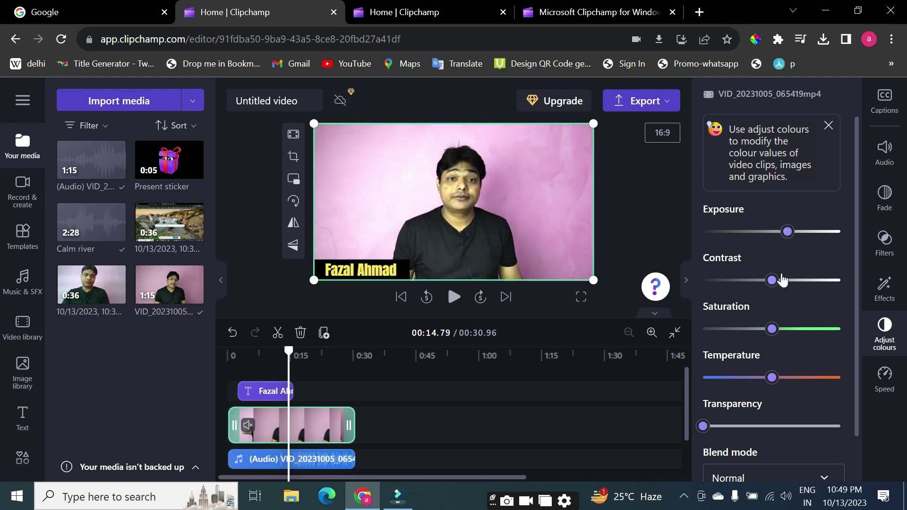
mouse_move(774, 289)
left_mouse_down()
mouse_move(785, 289)
mouse_move(756, 290)
mouse_move(769, 291)
left_mouse_up()
scroll(771, 292, "down", 2)
mouse_move(773, 286)
left_mouse_down()
mouse_move(783, 288)
mouse_move(756, 294)
mouse_move(771, 294)
left_mouse_up()
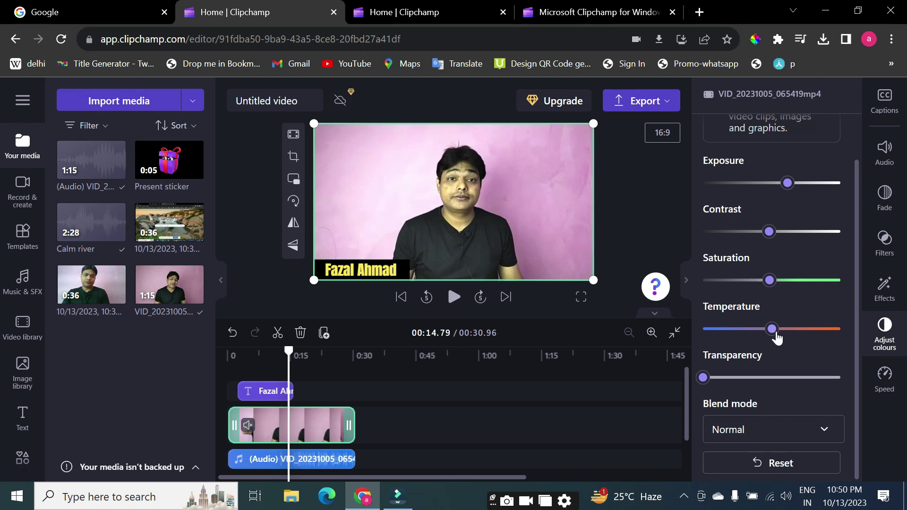
left_click_drag(775, 331, 770, 334)
Step: Try the Darken and Multiply blend modes on the video clip and set the blend mode to Lighten
left_click(814, 435)
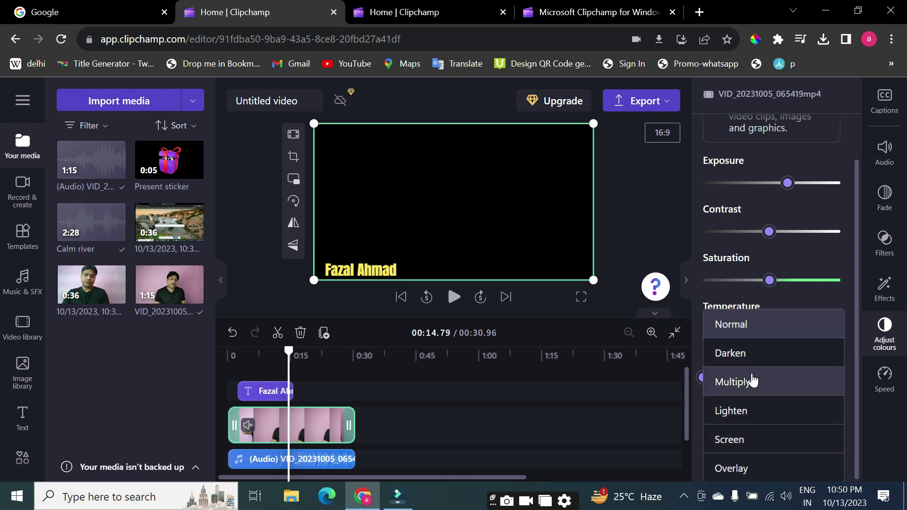
left_click(753, 354)
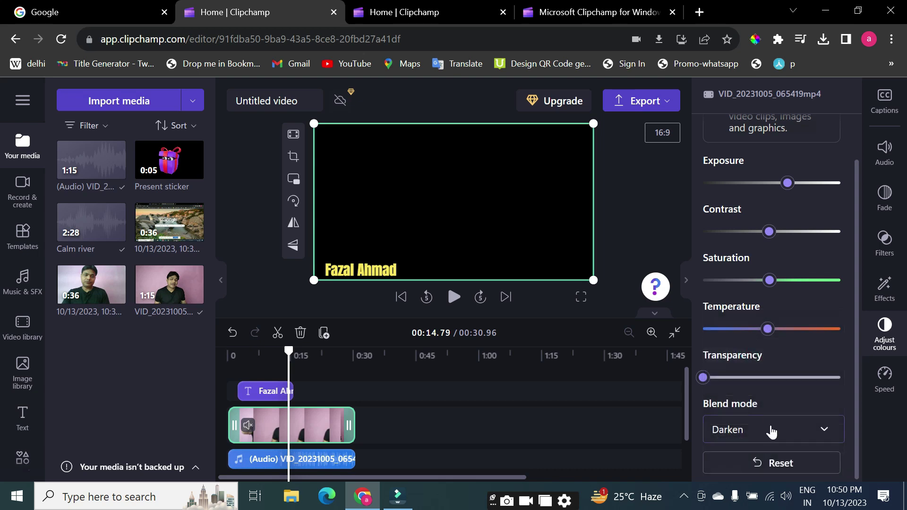
left_click(715, 435)
left_click(745, 386)
left_click(794, 432)
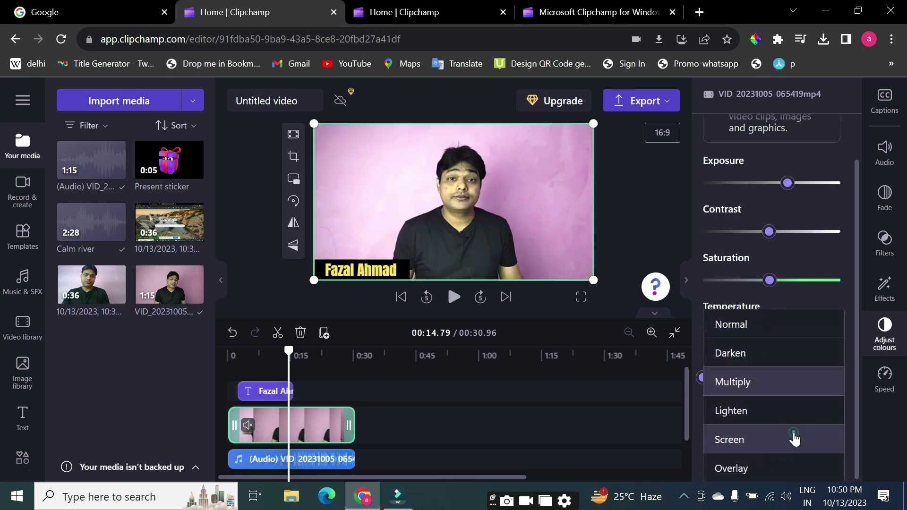
left_click(738, 411)
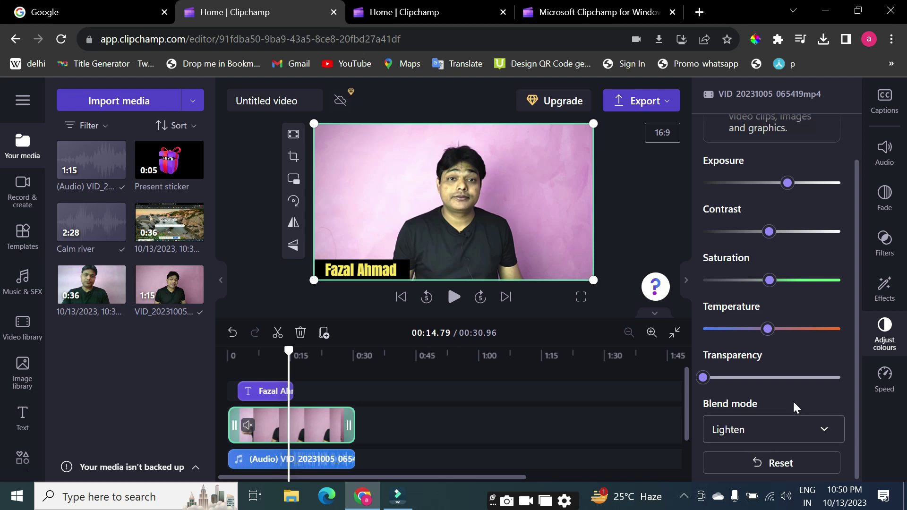
Step: Try the Screen and Overlay blend modes on the video clip and briefly play the result
left_click(820, 427)
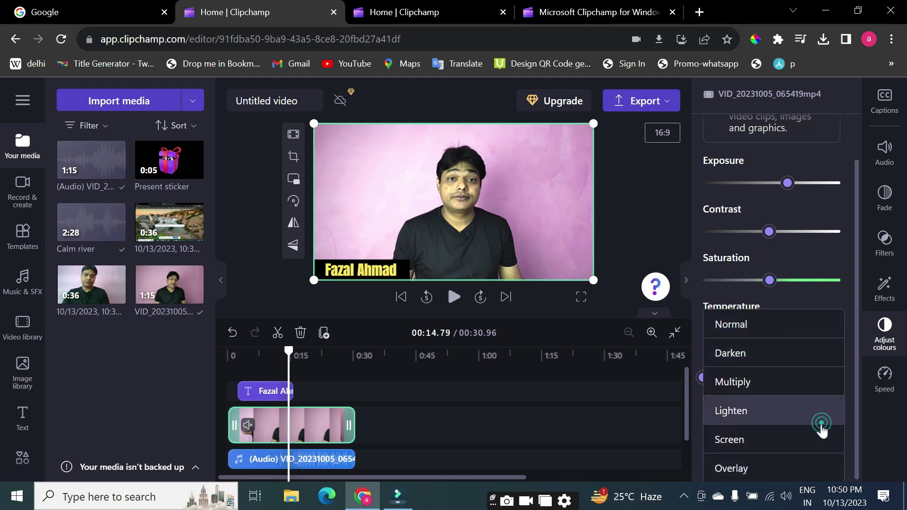
left_click(754, 442)
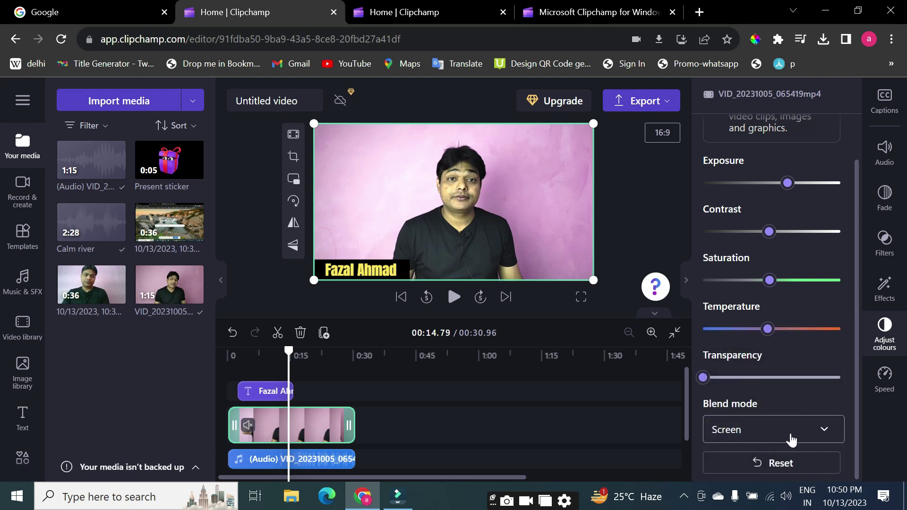
left_click(820, 436)
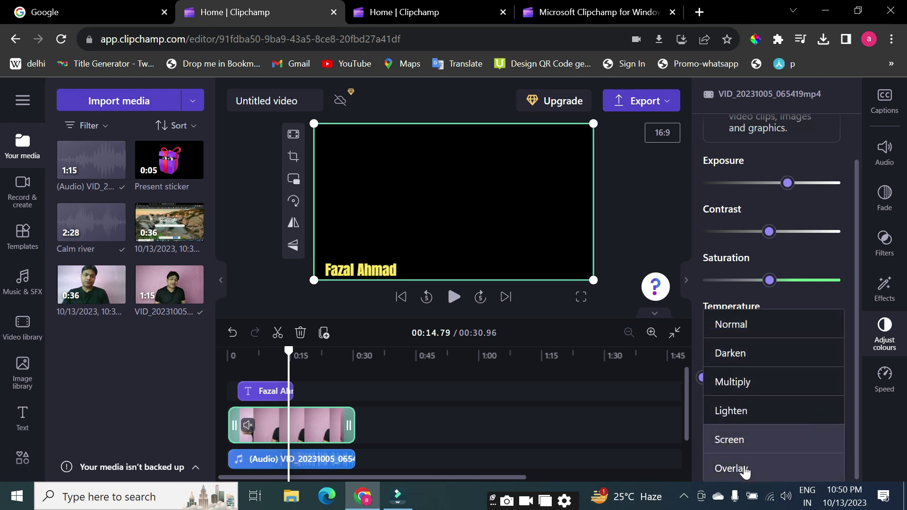
left_click(745, 469)
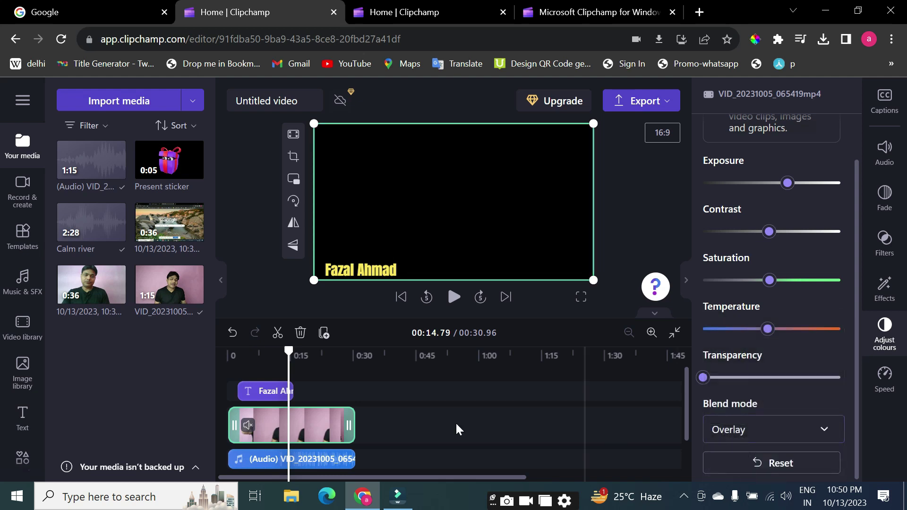
key("space")
key("space")
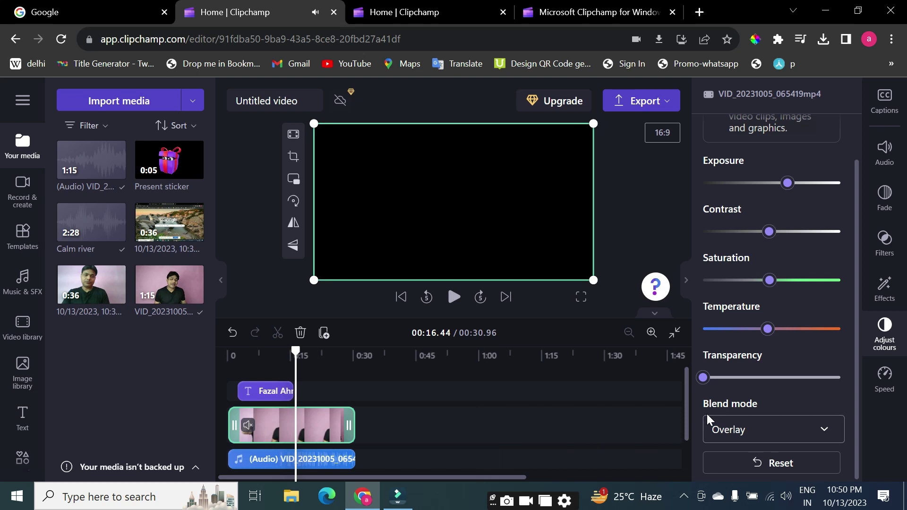
Step: Set the video clip's blend mode back to Lighten and play a short stretch to check it
left_click(760, 431)
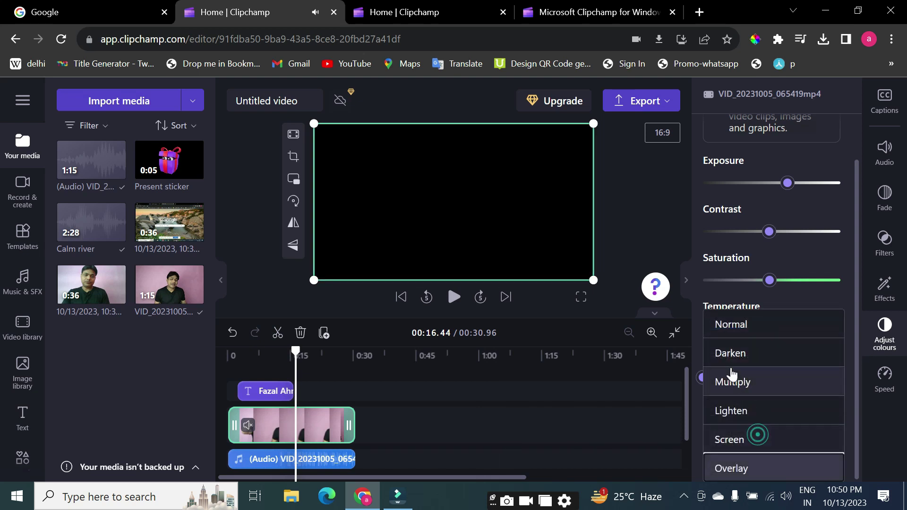
left_click(741, 412)
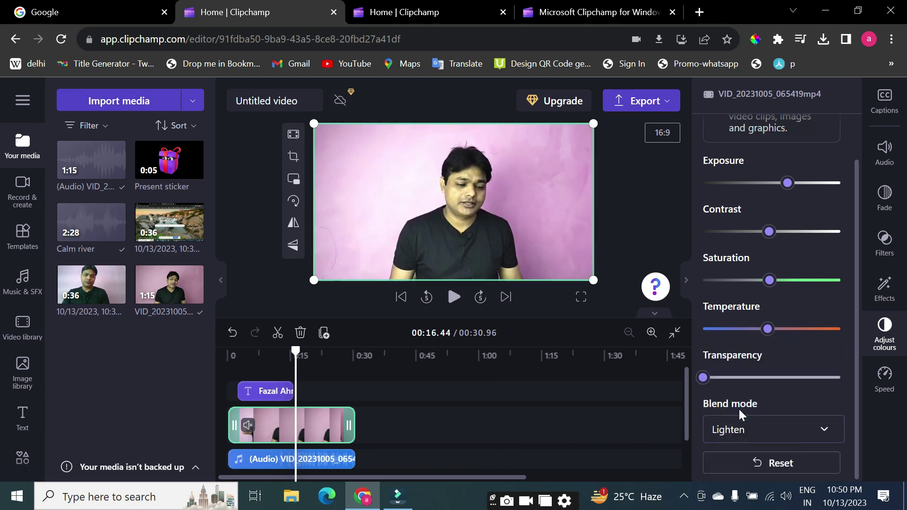
key("space")
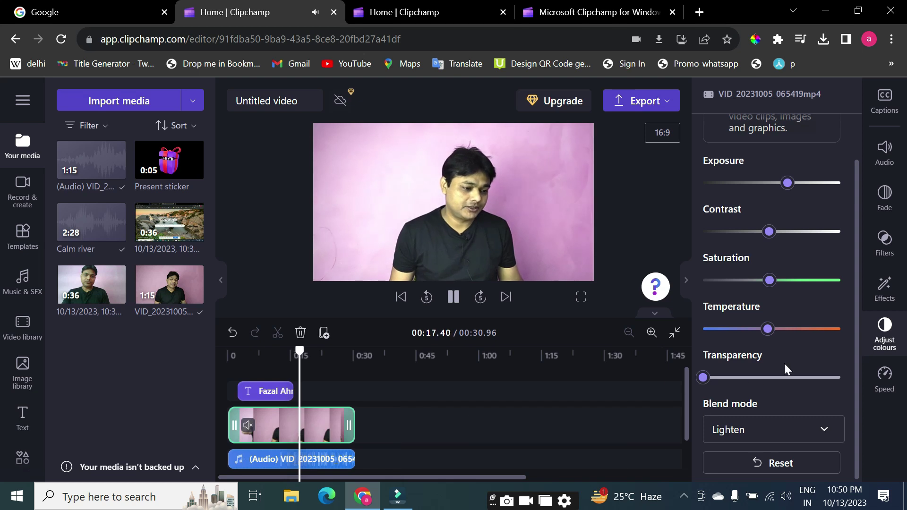
key("space")
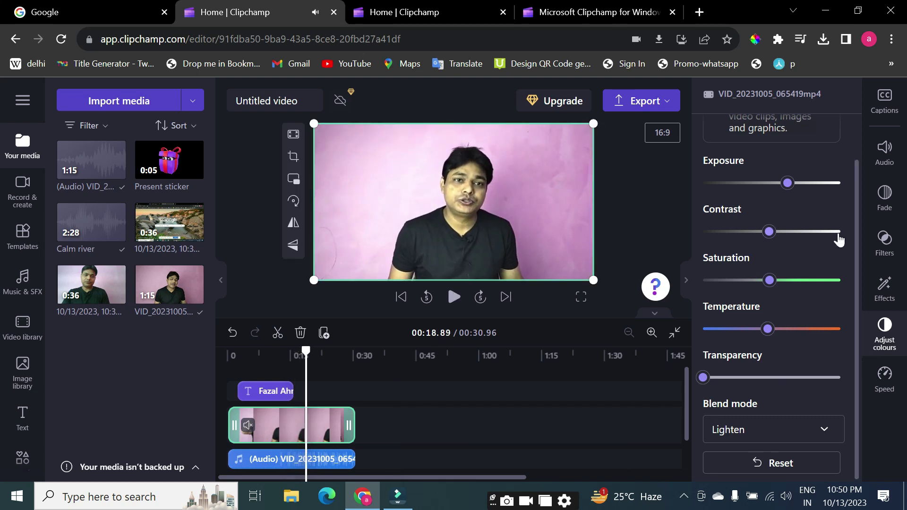
Step: View the video clip's speed options and export the video in 1080p quality
left_click(886, 381)
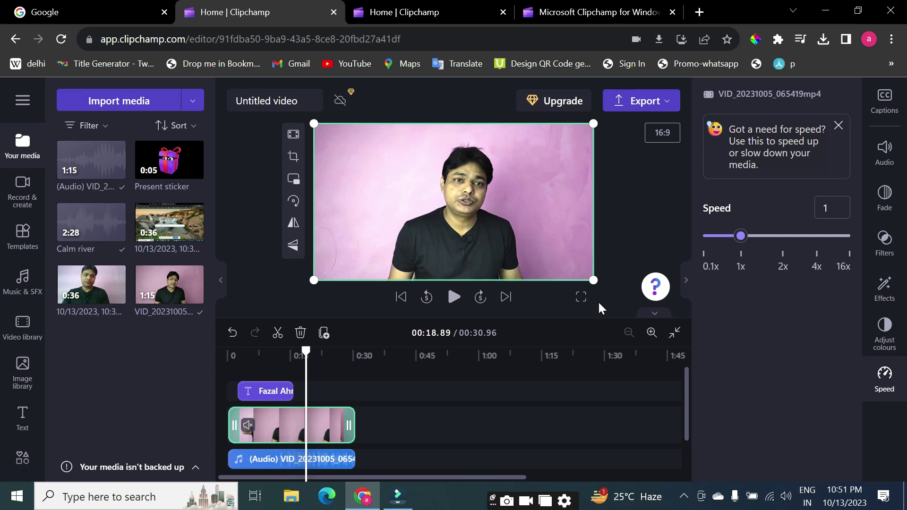
left_click(646, 108)
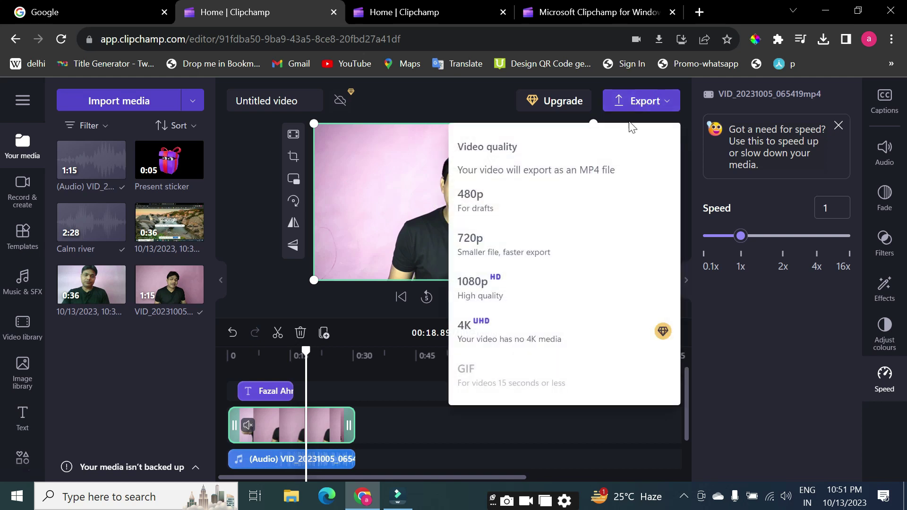
left_click(507, 293)
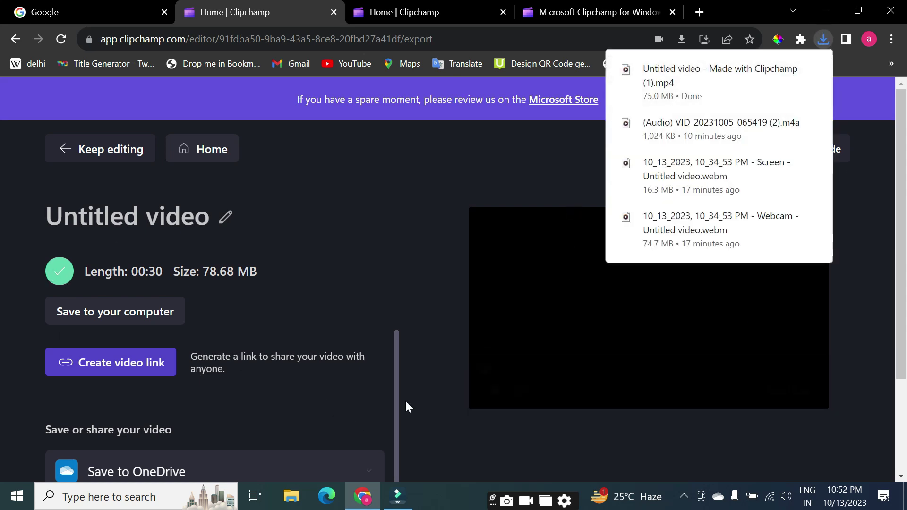
Step: Look over the save and share options and open the downloaded file "Untitled video - Made with Clipchamp (1).mp4"
scroll(271, 398, "down", 3)
scroll(271, 398, "up", 3)
mouse_move(706, 180)
left_click(691, 72)
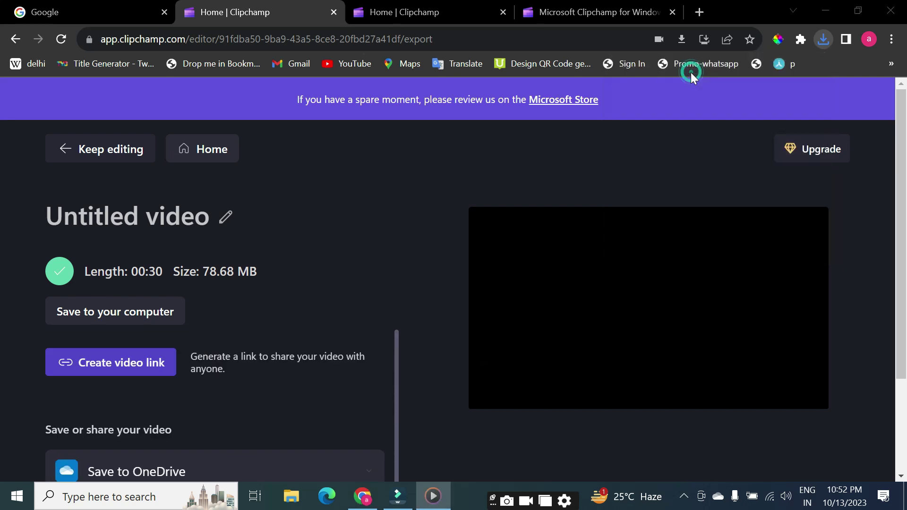